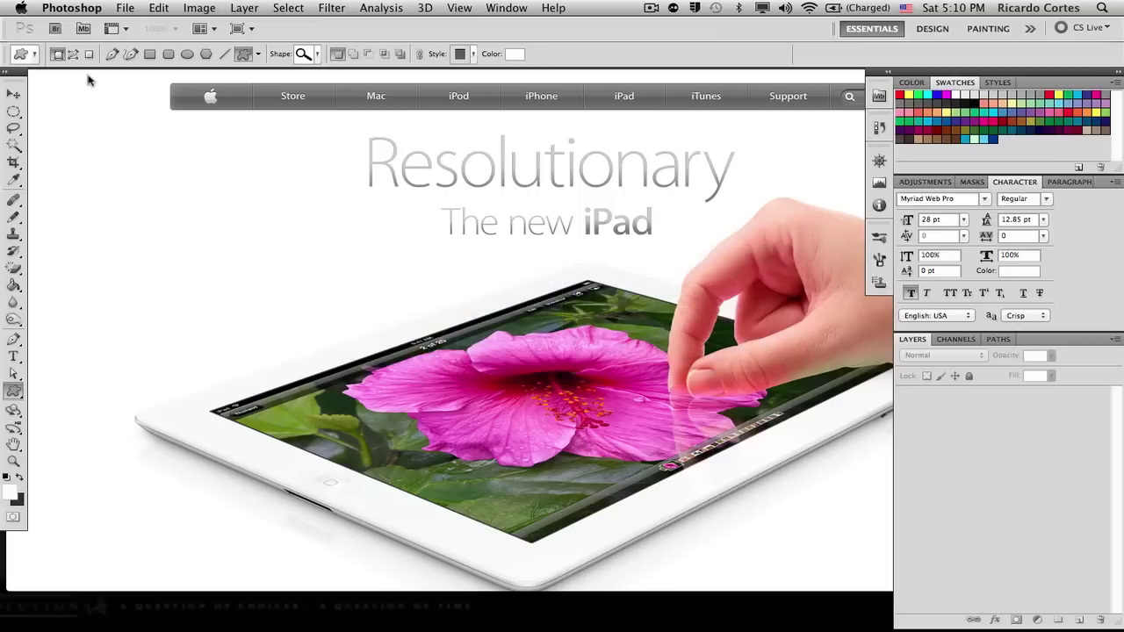
Create a new 1280 x 720 pixel document named nav with a white background and enlarge its window.
{"action": "left_click", "coordinate": [122, 8]}
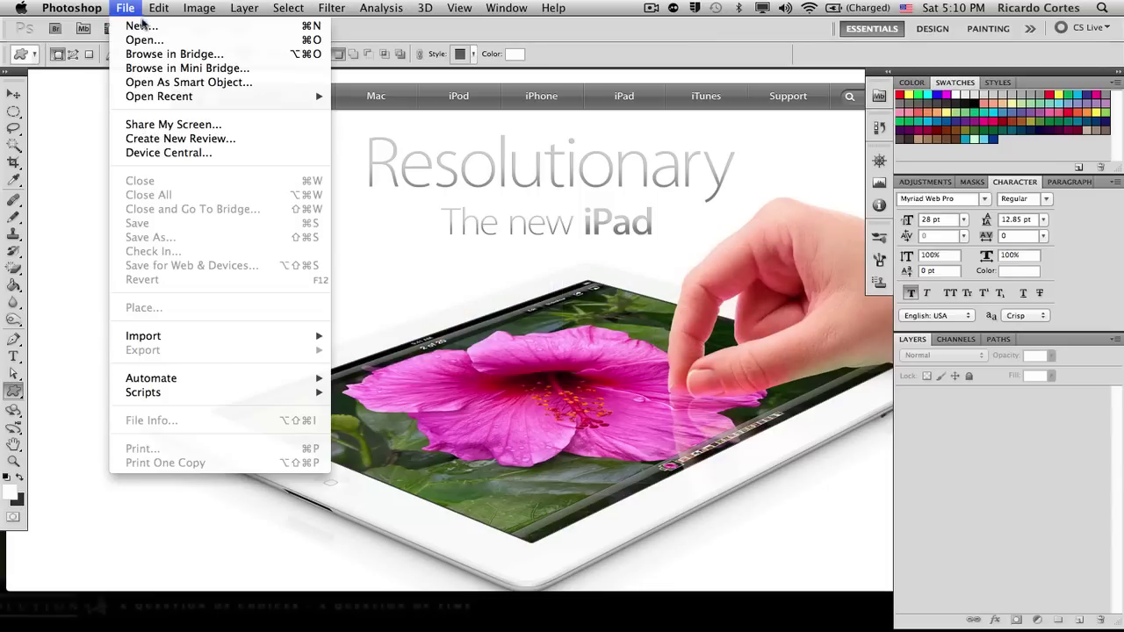
{"action": "left_click", "coordinate": [141, 26]}
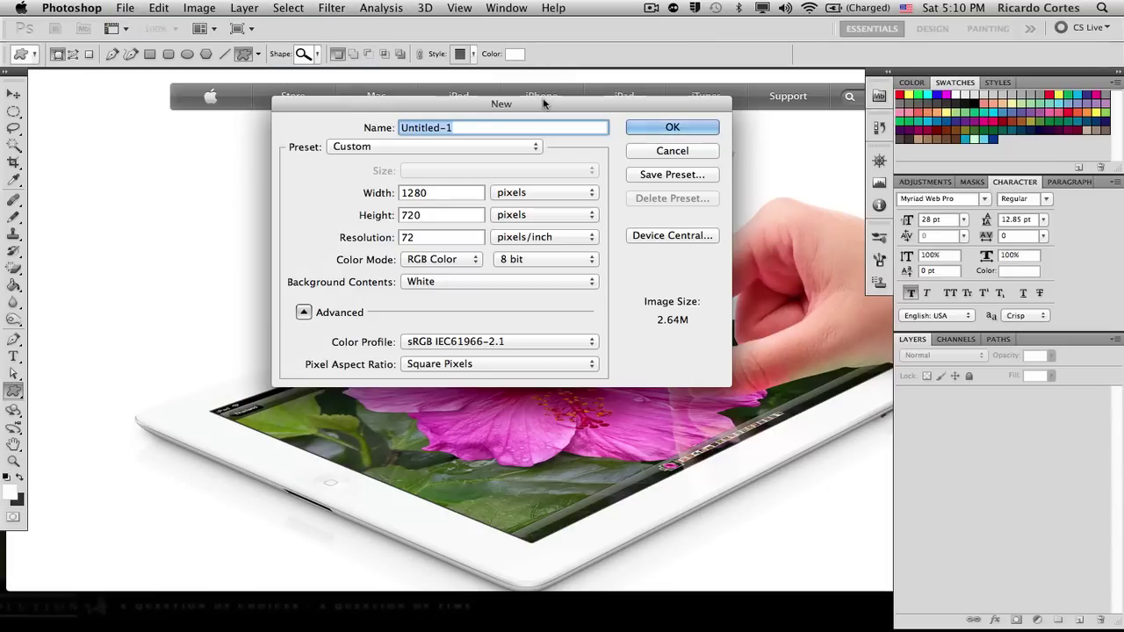
{"action": "type", "text": "nav"}
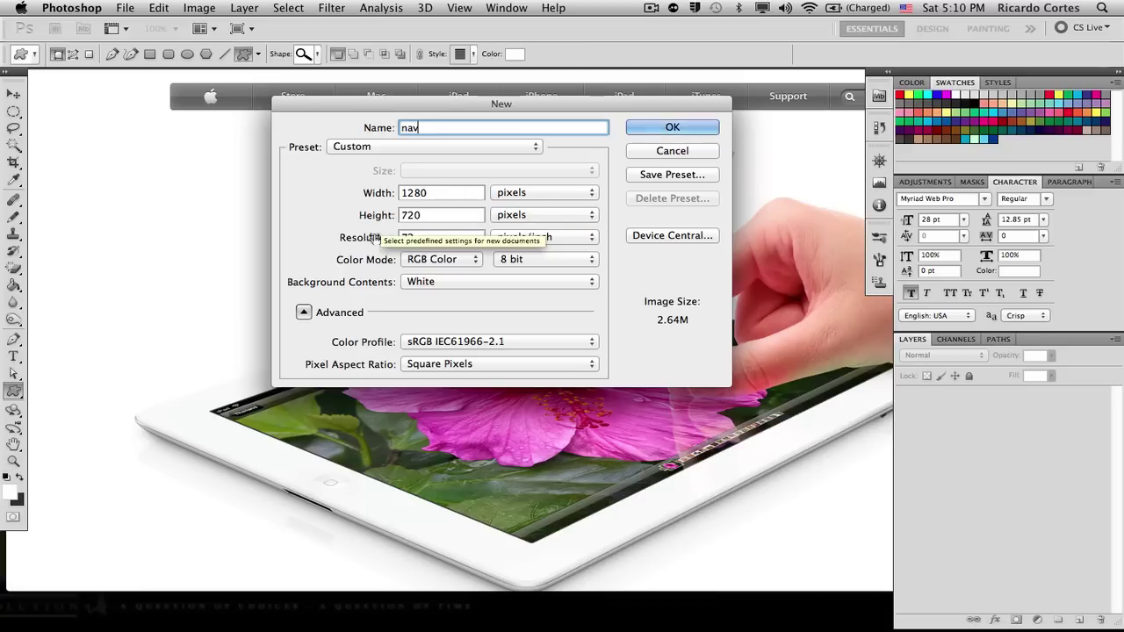
{"action": "left_click", "coordinate": [673, 128]}
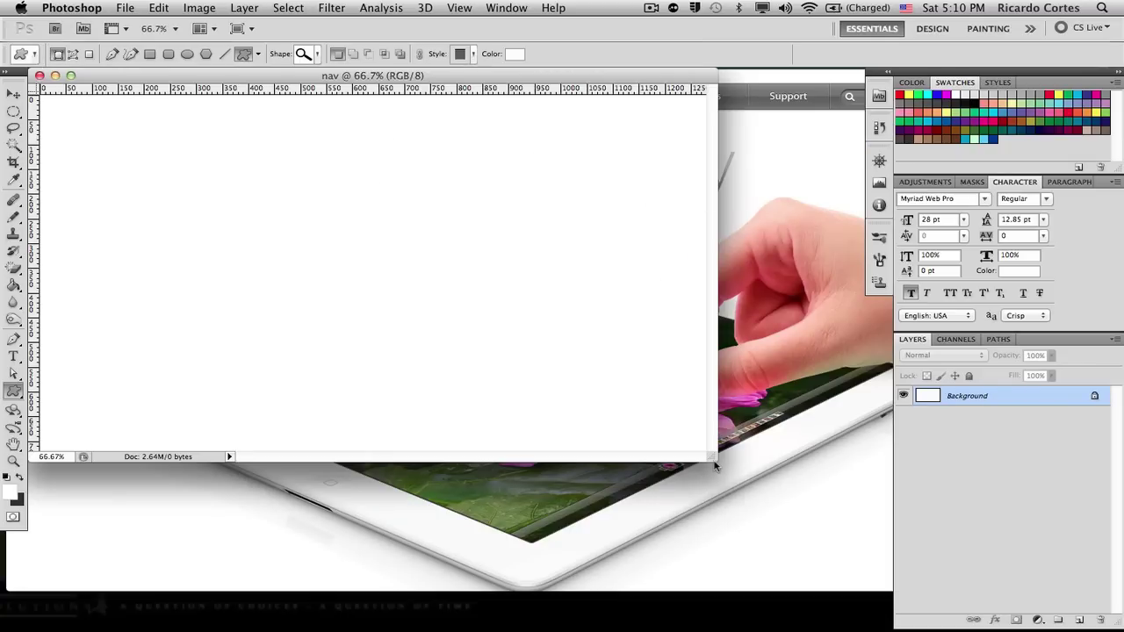
{"action": "left_click_drag", "start_coordinate": [714, 466], "coordinate": [971, 599]}
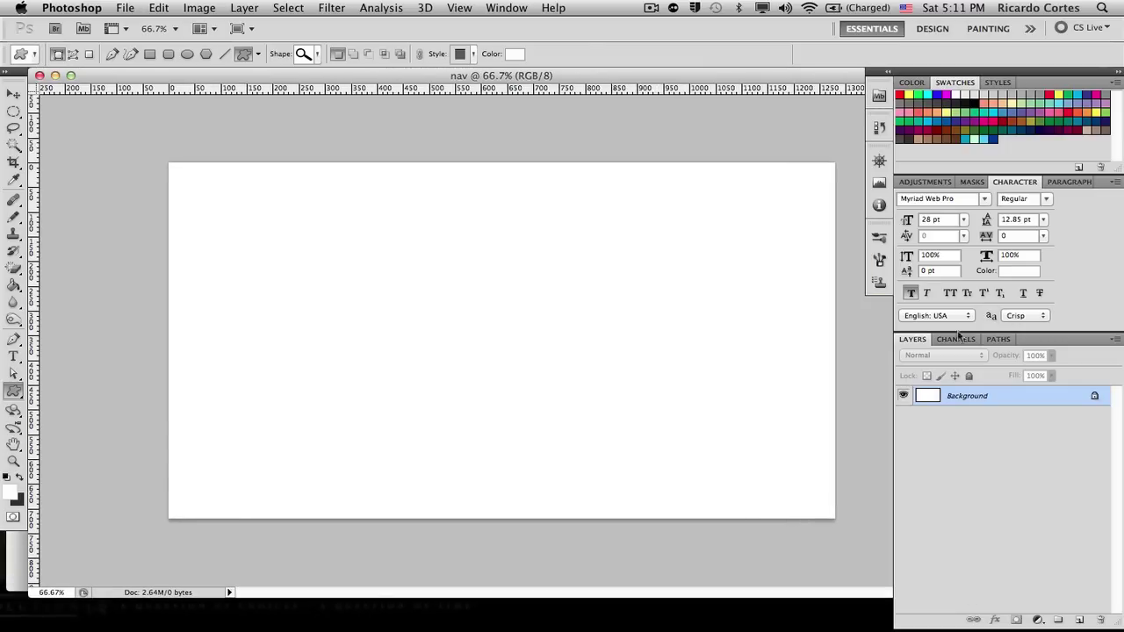
Display the Info readout so the dimensions of shapes can be checked while drawing.
{"action": "left_click", "coordinate": [879, 205]}
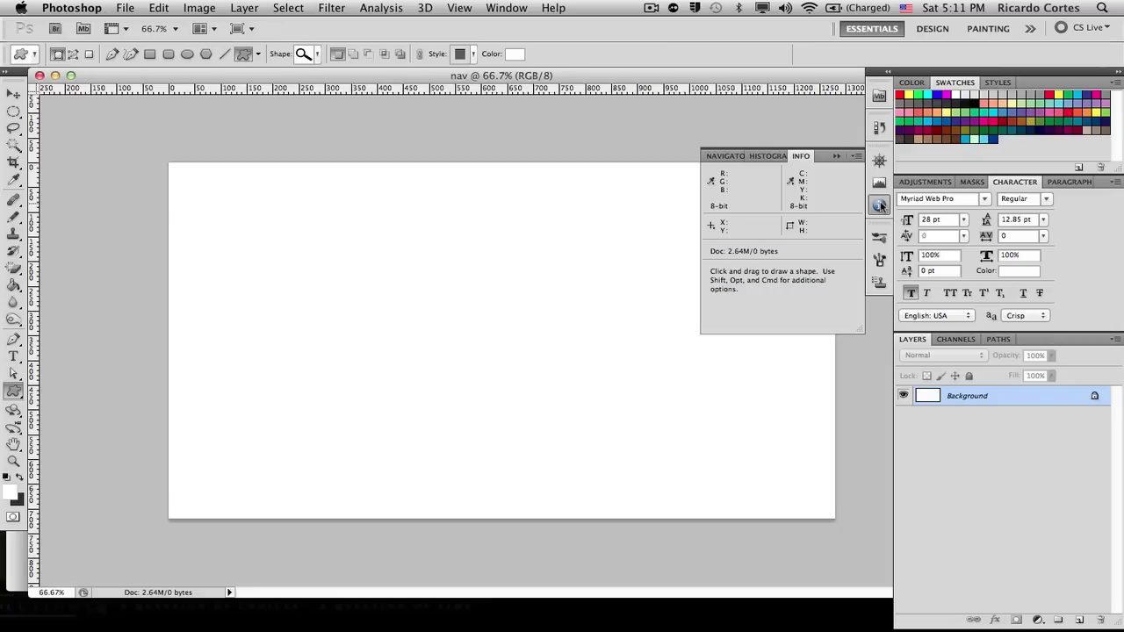
{"action": "left_click", "coordinate": [880, 205]}
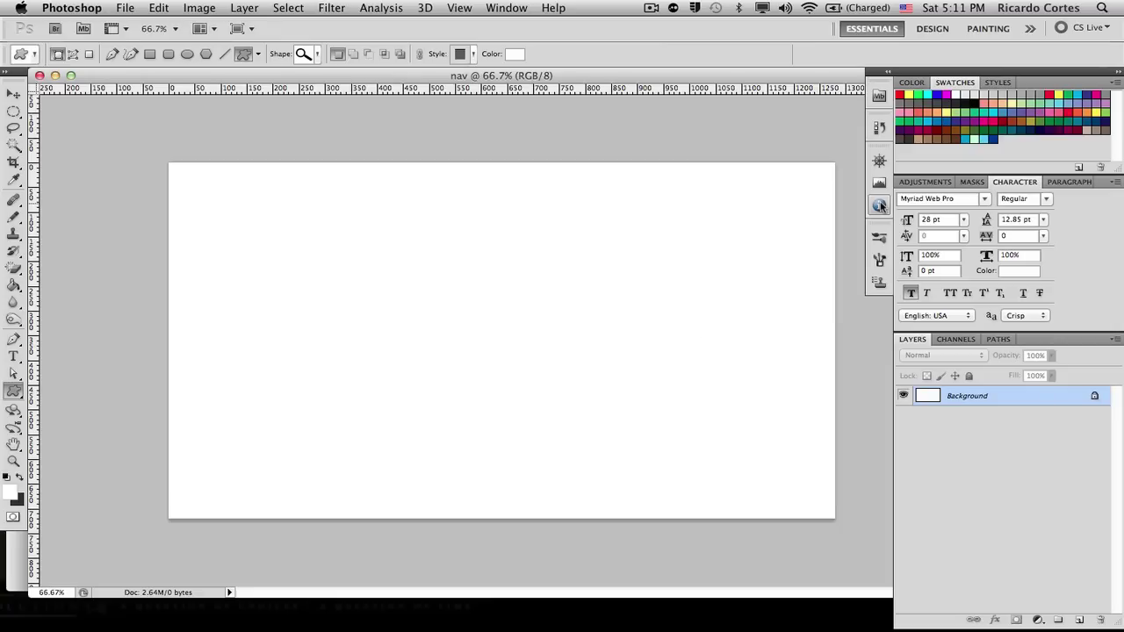
{"action": "left_click", "coordinate": [508, 8]}
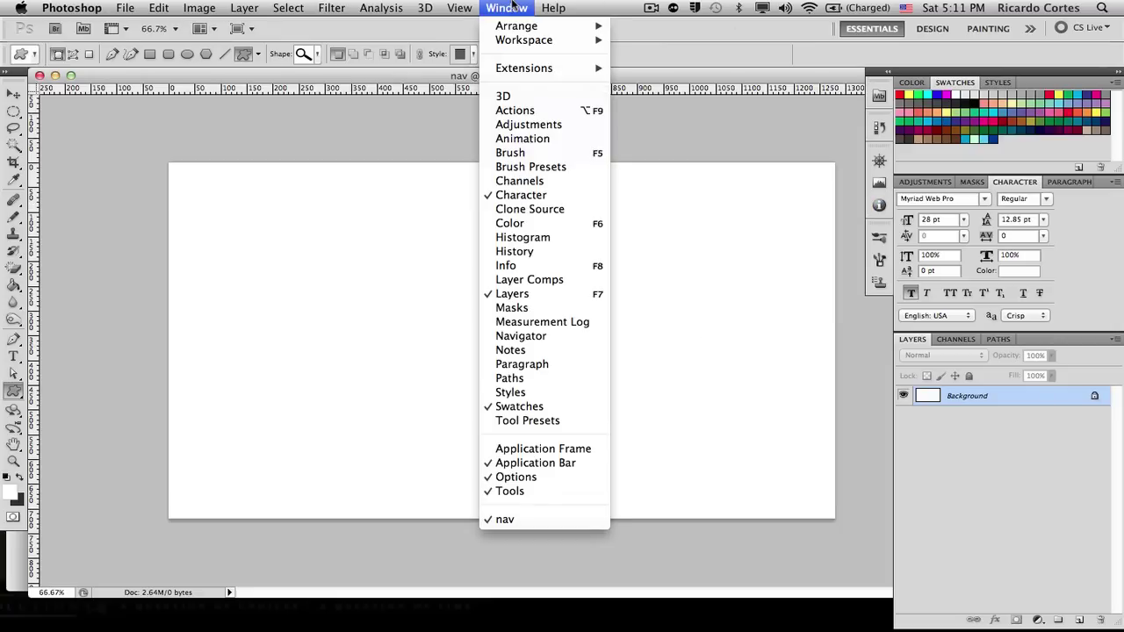
{"action": "left_click", "coordinate": [510, 266]}
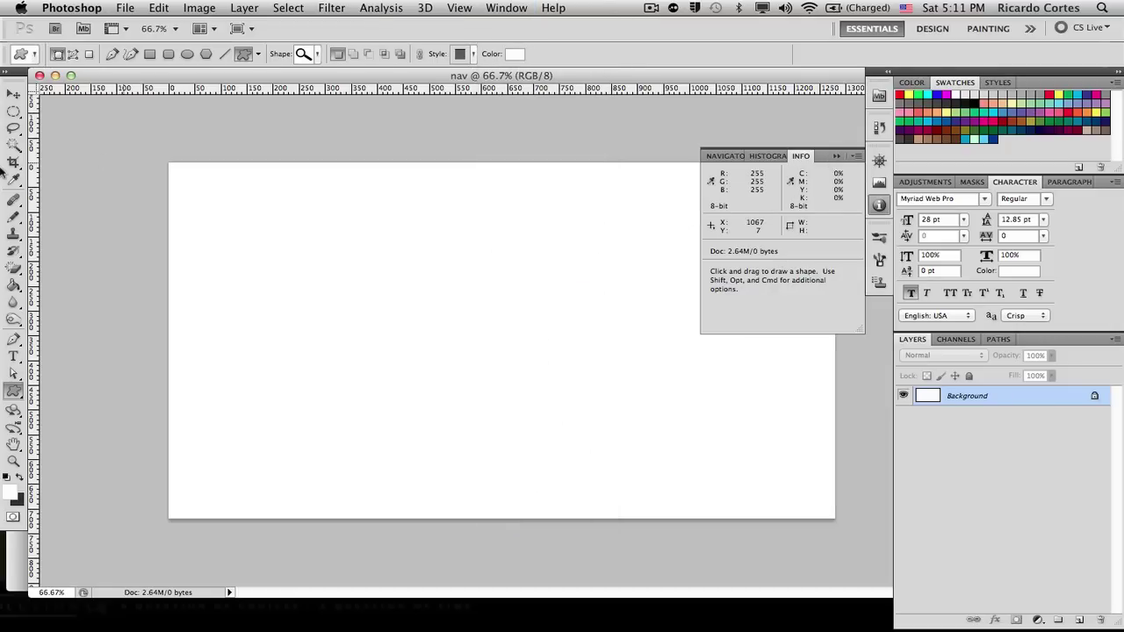
Switch to the Rounded Rectangle tool and set its corner radius to 10 px.
{"action": "left_click", "coordinate": [15, 392]}
{"action": "left_click", "coordinate": [9, 393]}
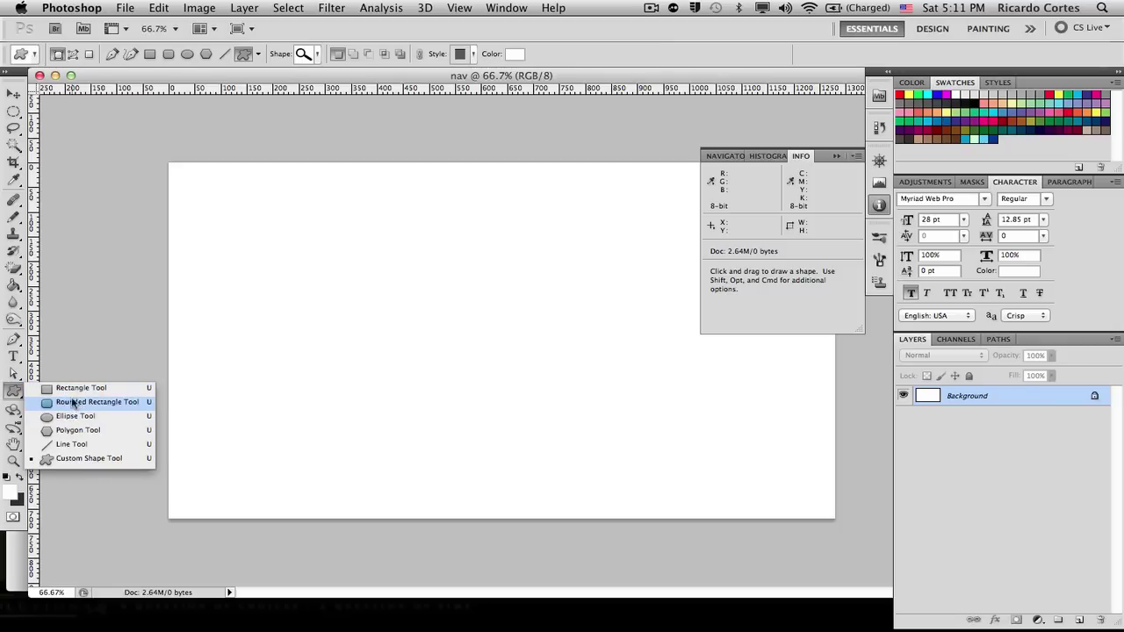
{"action": "left_click", "coordinate": [79, 337]}
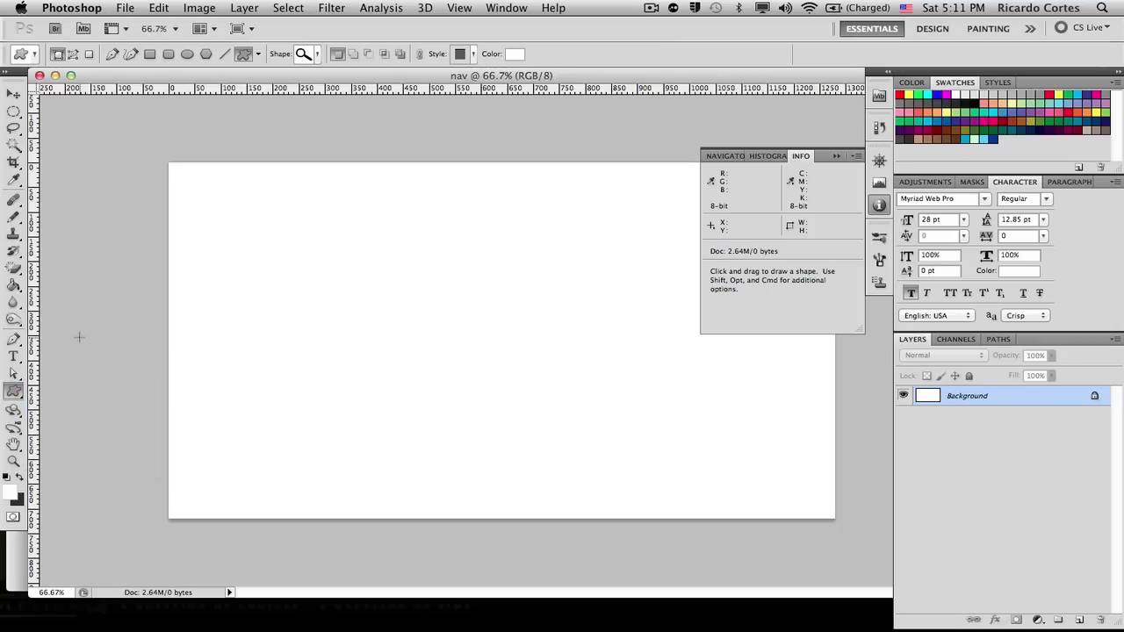
{"action": "key", "text": "shift+u"}
{"action": "key", "text": "shift+u"}
{"action": "key", "text": "shift+u"}
{"action": "key", "text": "shift+u"}
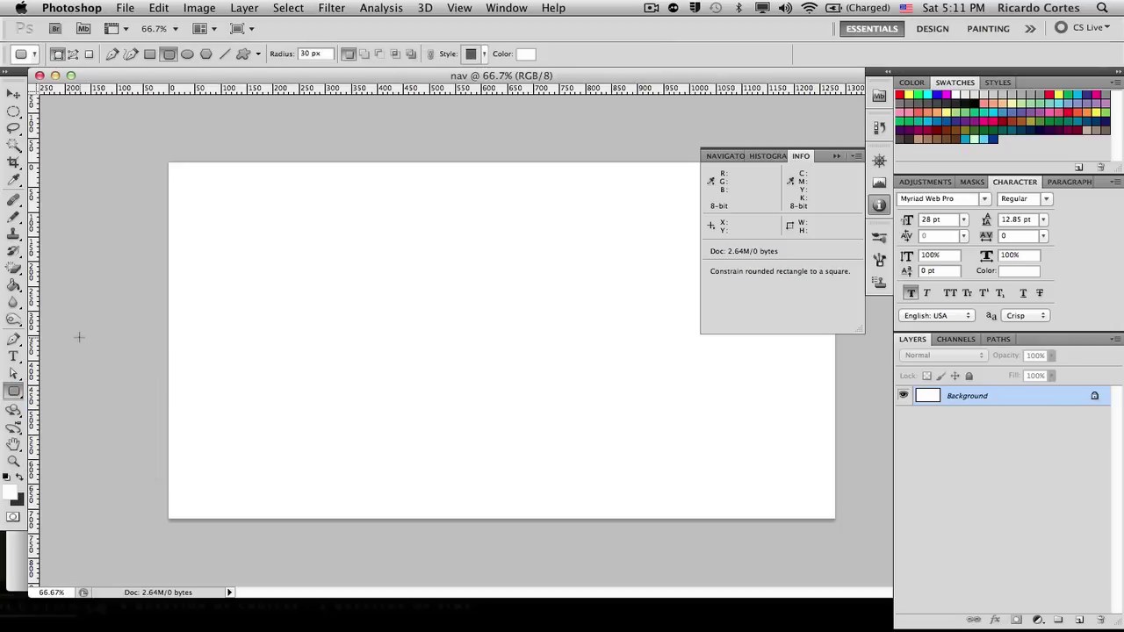
{"action": "key", "text": "shift+u"}
{"action": "key", "text": "shift+u"}
{"action": "key", "text": "shift+u"}
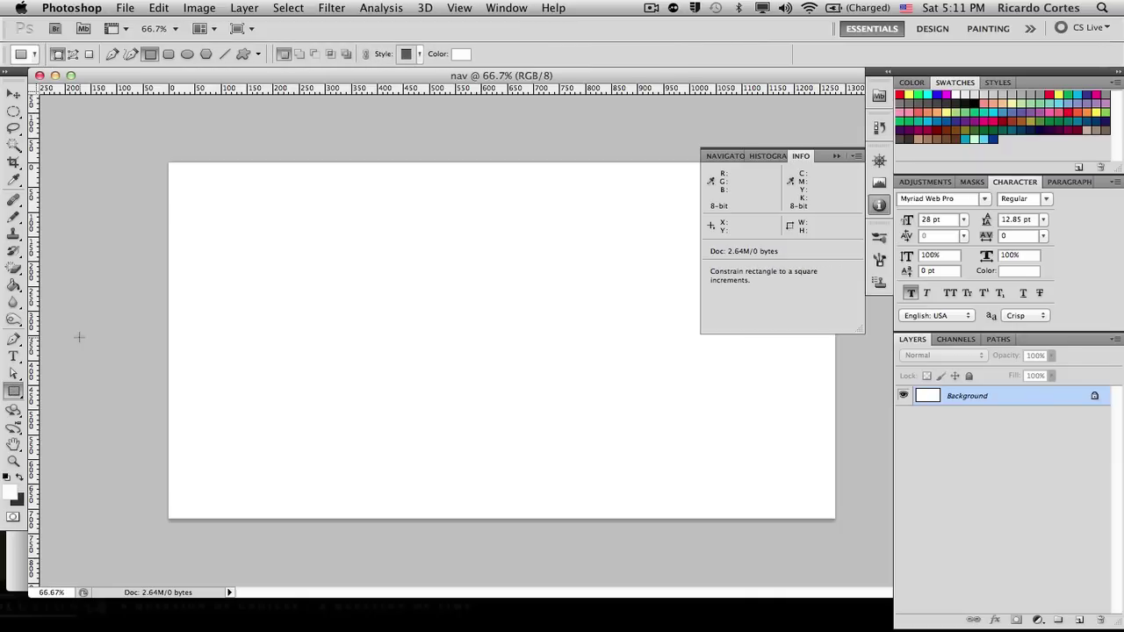
{"action": "key", "text": "shift+u"}
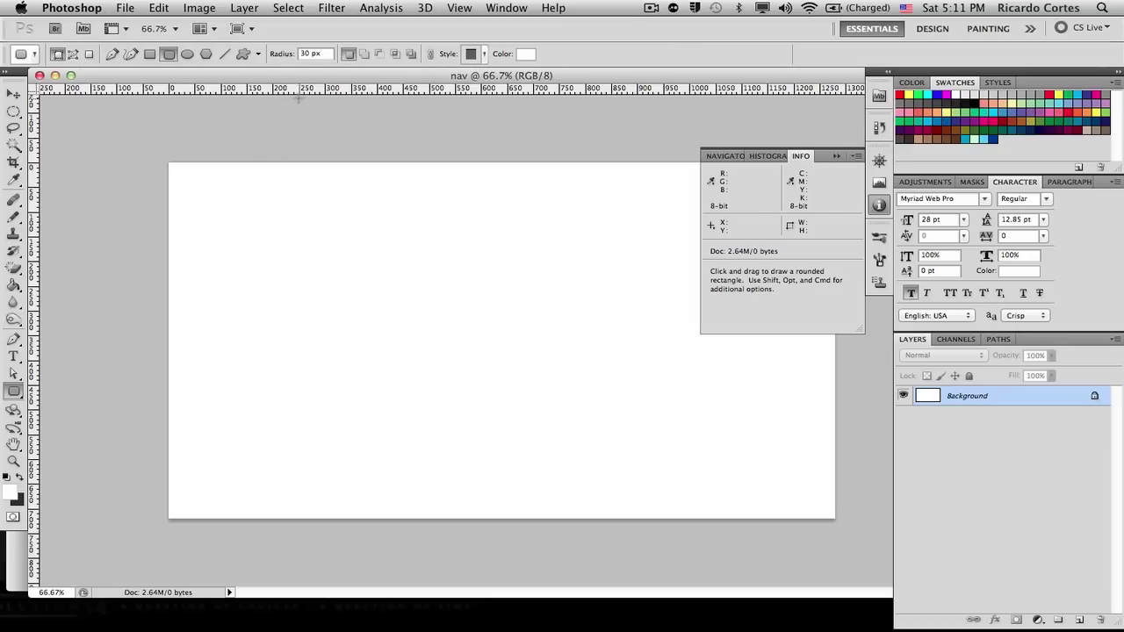
{"action": "left_click", "coordinate": [302, 54]}
{"action": "type", "text": "10"}
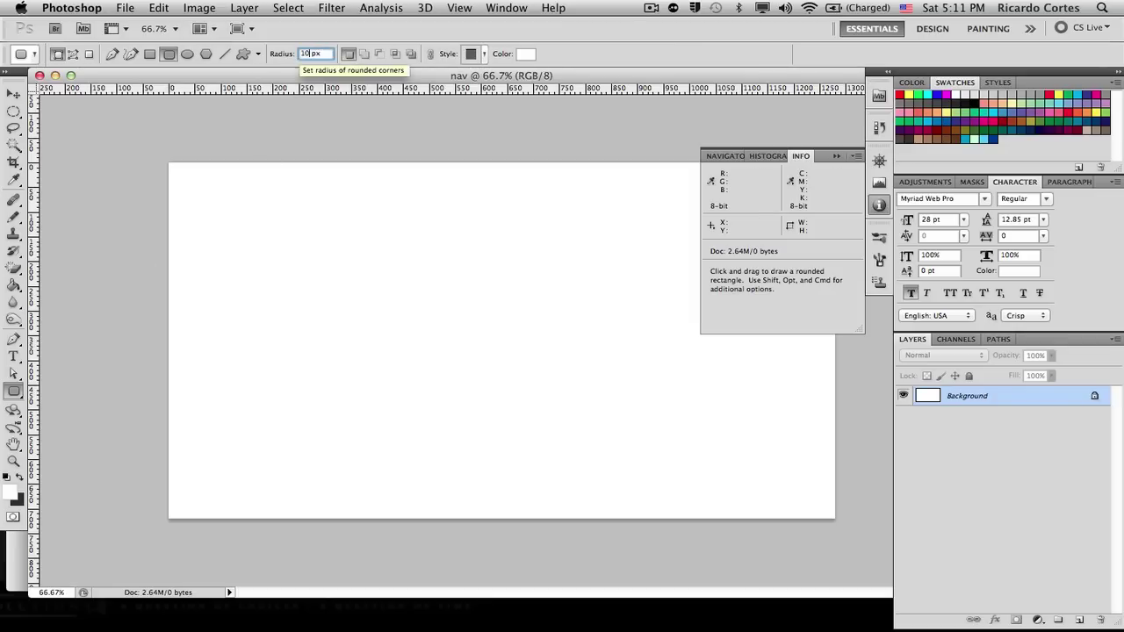
Draw a wide rounded rectangle about 960 by 60 px near the canvas's upper edge, and collapse the Info readout.
{"action": "left_click_drag", "start_coordinate": [234, 212], "coordinate": [708, 250]}
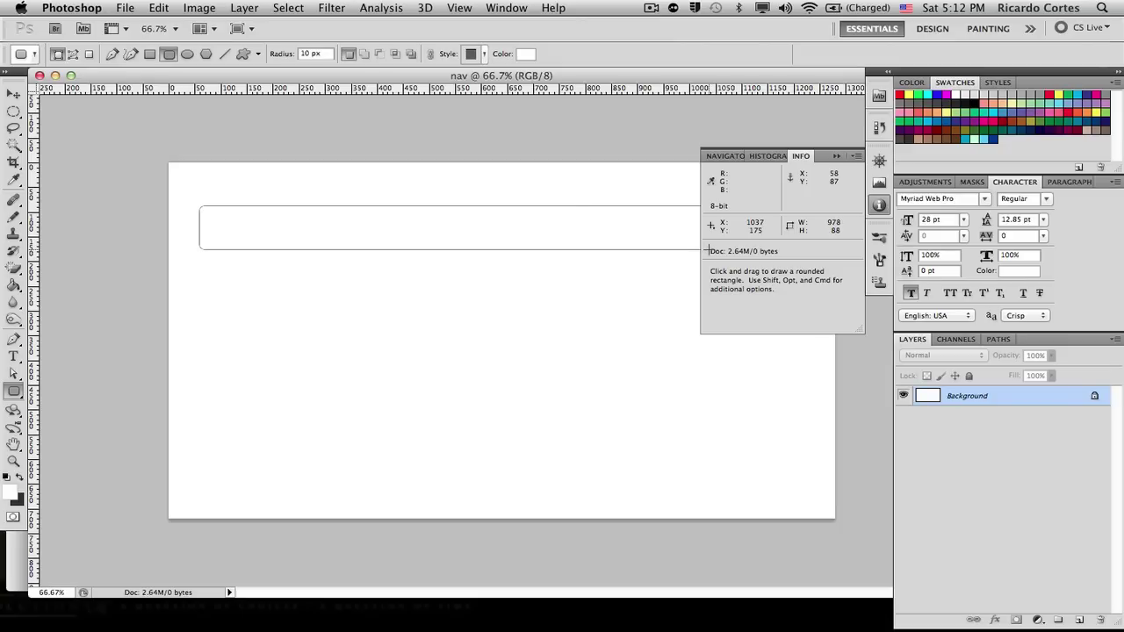
{"action": "left_click_drag", "start_coordinate": [709, 250], "coordinate": [704, 248]}
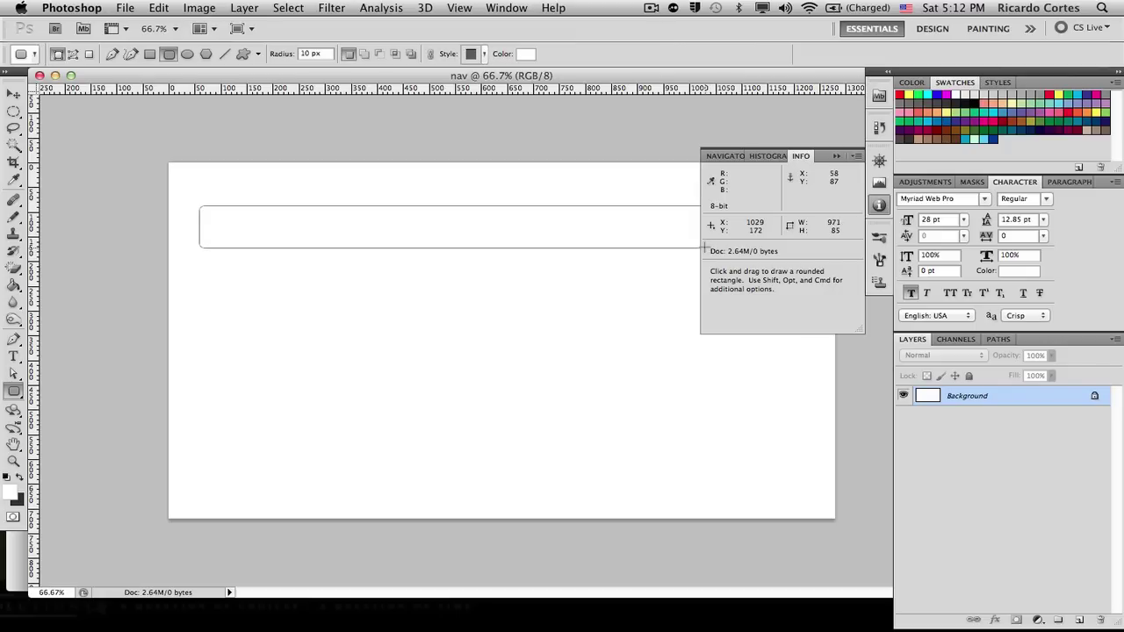
{"action": "left_click_drag", "start_coordinate": [702, 248], "coordinate": [704, 244]}
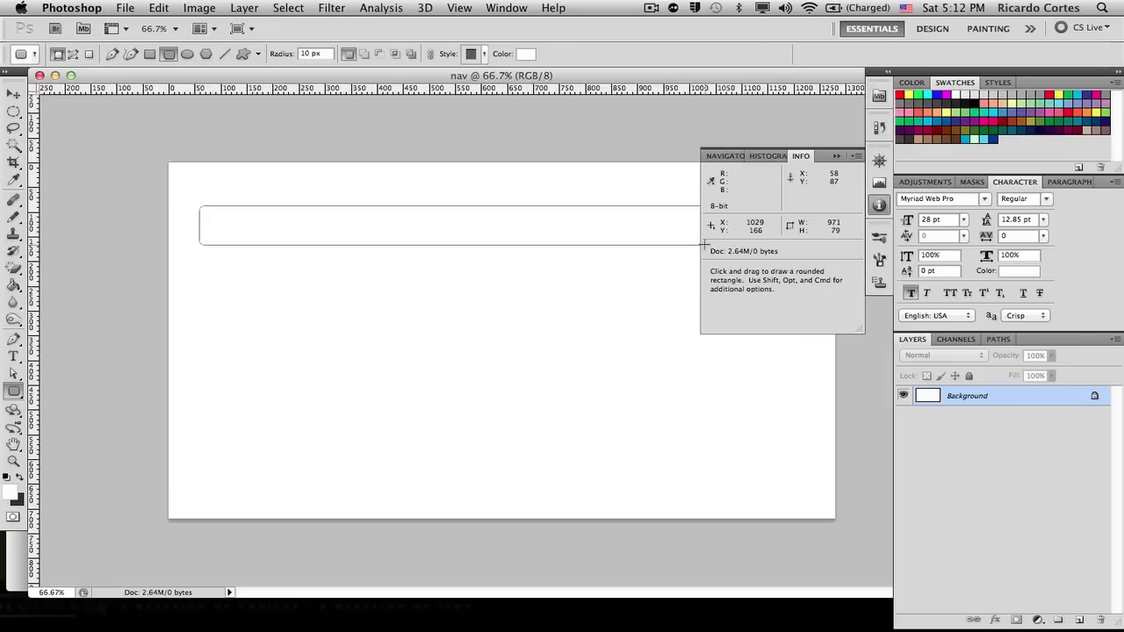
{"action": "left_click_drag", "start_coordinate": [704, 245], "coordinate": [699, 236]}
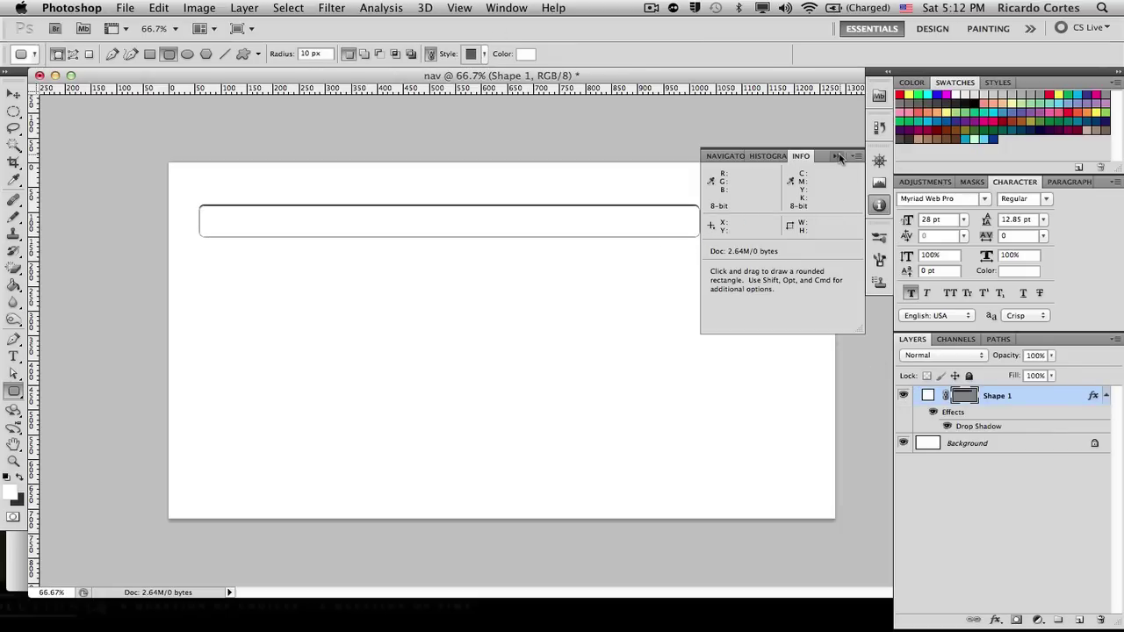
{"action": "left_click", "coordinate": [836, 155]}
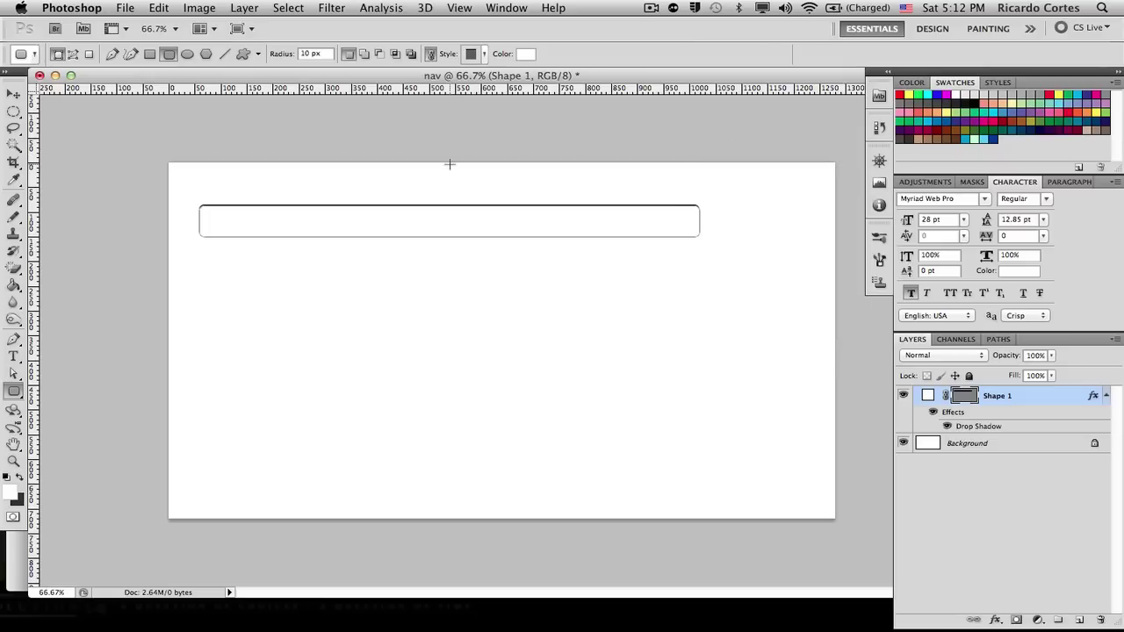
Clear the layer style from the Shape 1 layer to remove its drop shadow.
{"action": "left_click", "coordinate": [249, 8]}
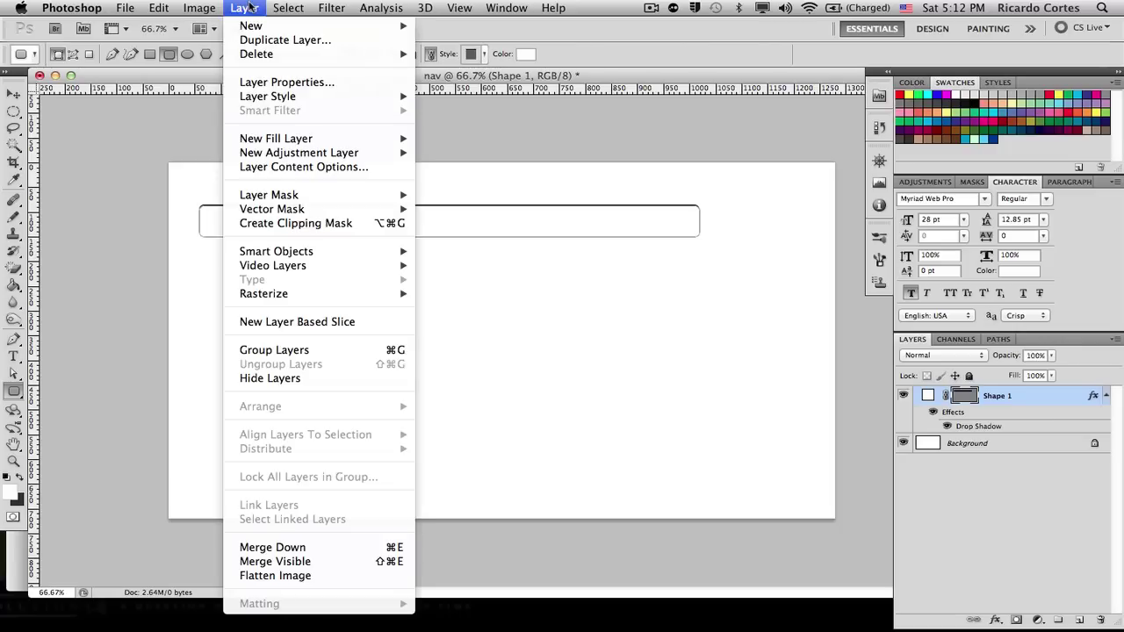
{"action": "mouse_move", "coordinate": [262, 98]}
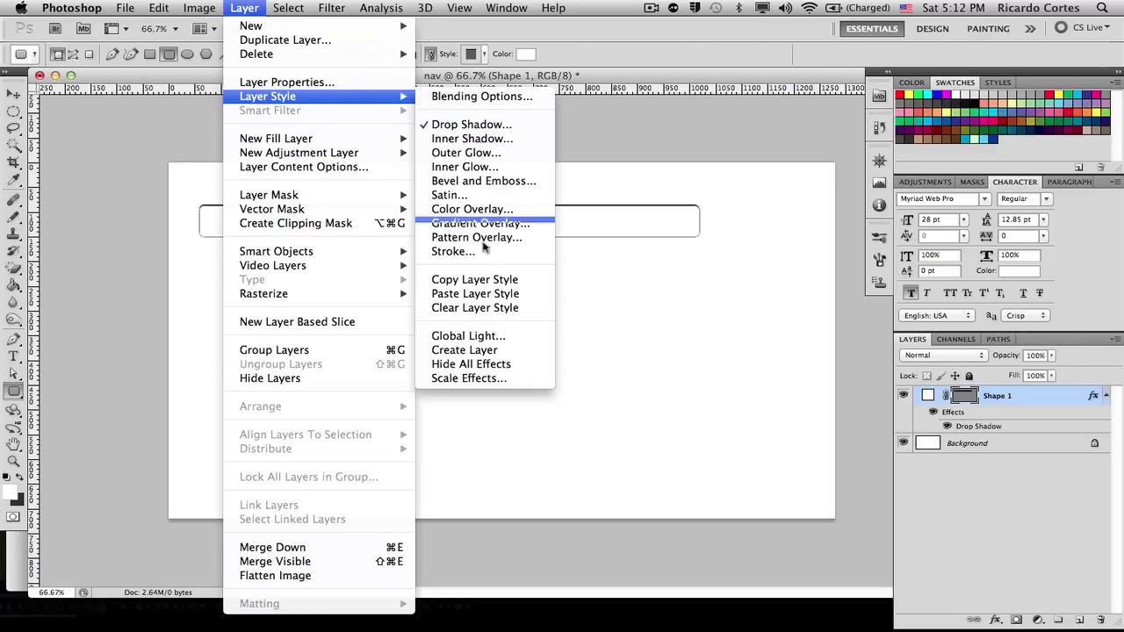
{"action": "left_click", "coordinate": [492, 308]}
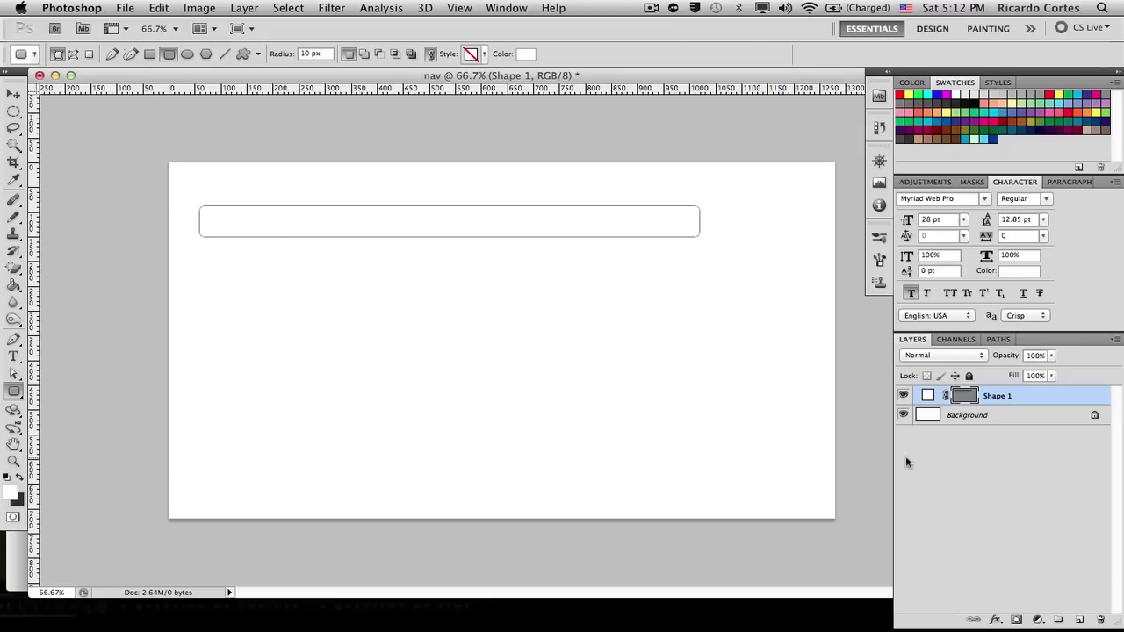
Select the whole canvas and center the rounded rectangle horizontally within it.
{"action": "key", "text": "super+a"}
{"action": "key", "text": "v"}
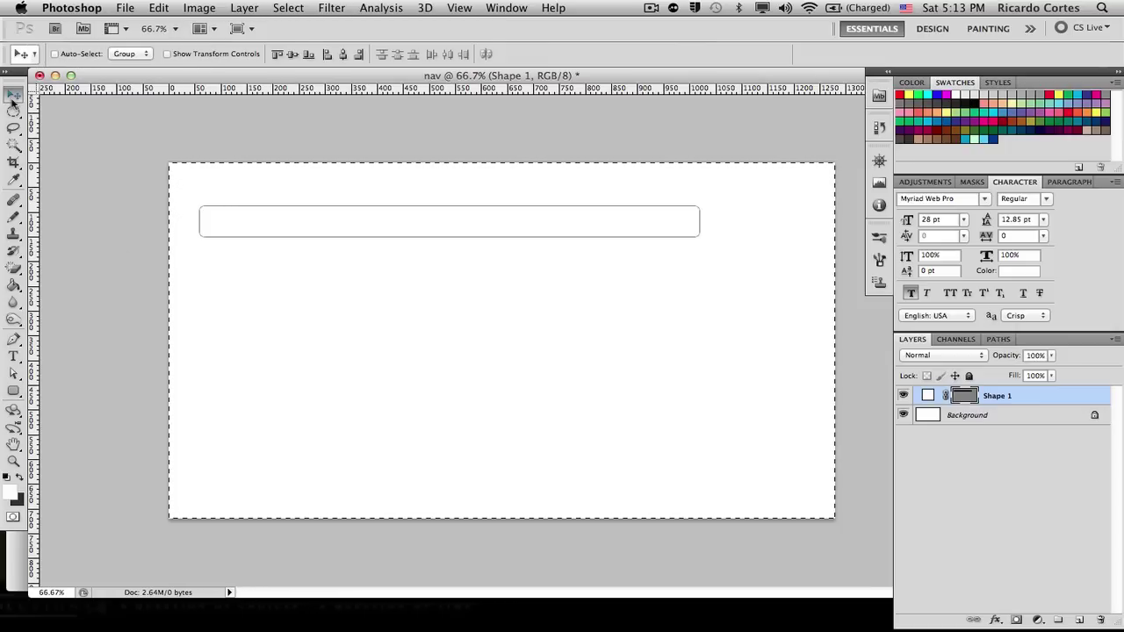
{"action": "left_click", "coordinate": [345, 55]}
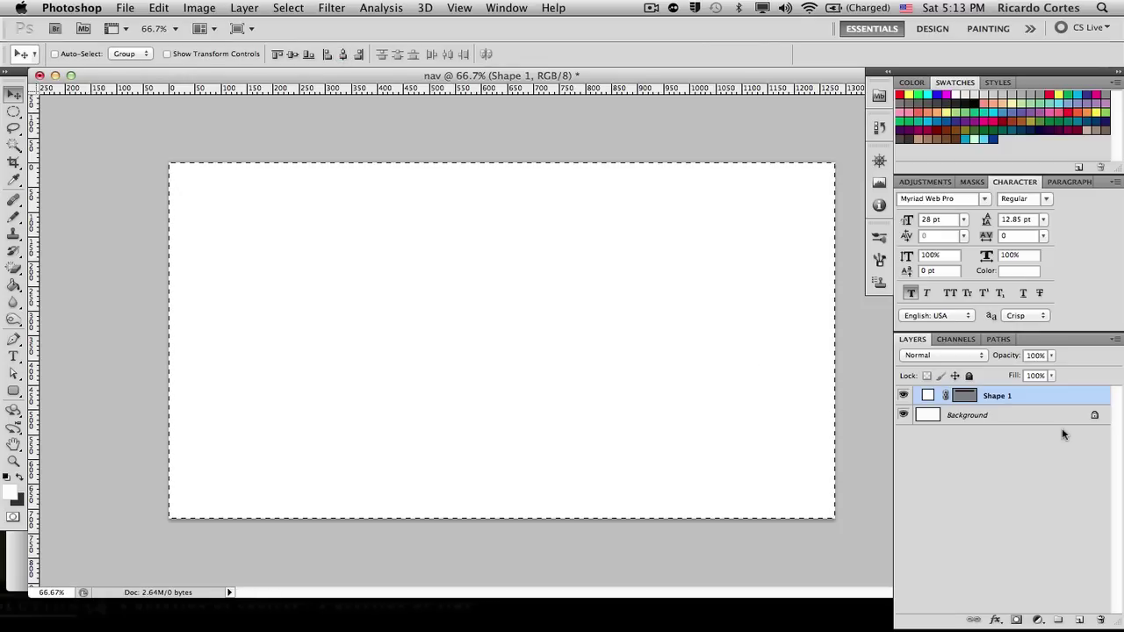
Change the rounded rectangle's fill color to black and deselect the canvas.
{"action": "double_click", "coordinate": [929, 398]}
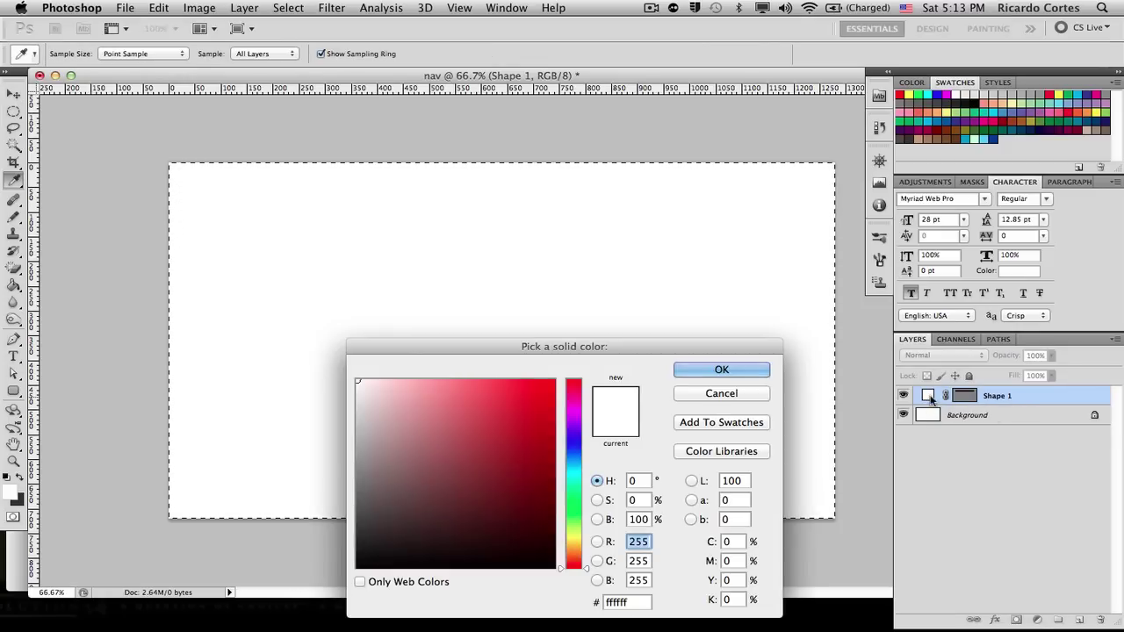
{"action": "mouse_move", "coordinate": [458, 410]}
{"action": "left_mouse_down"}
{"action": "mouse_move", "coordinate": [354, 571]}
{"action": "mouse_move", "coordinate": [382, 562]}
{"action": "left_mouse_up"}
{"action": "left_click", "coordinate": [757, 372]}
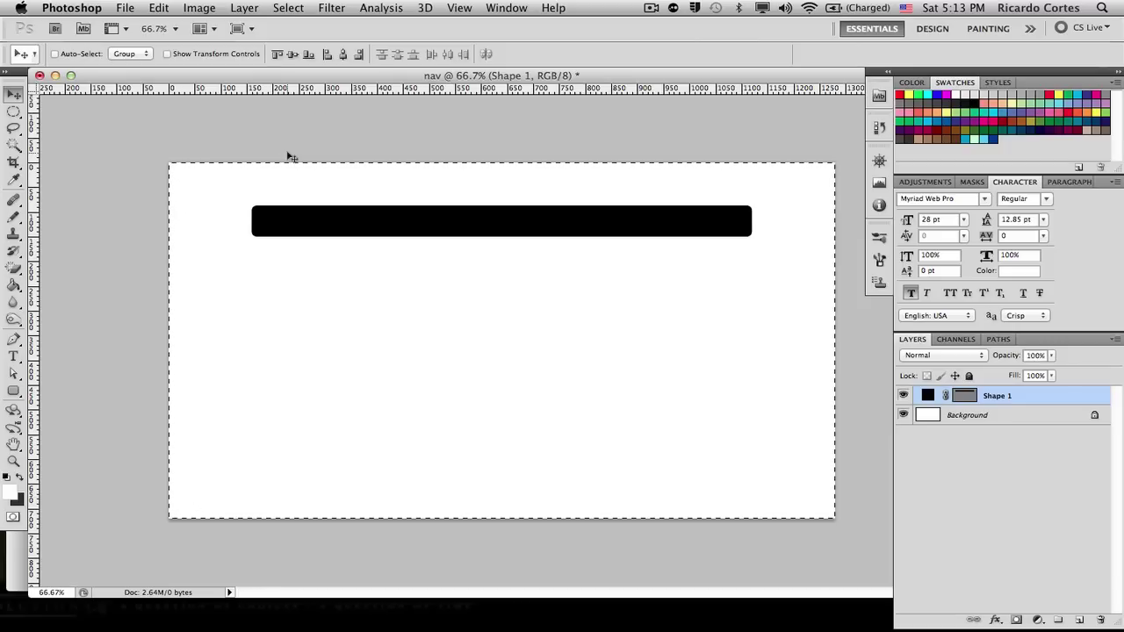
{"action": "key", "text": "super+d"}
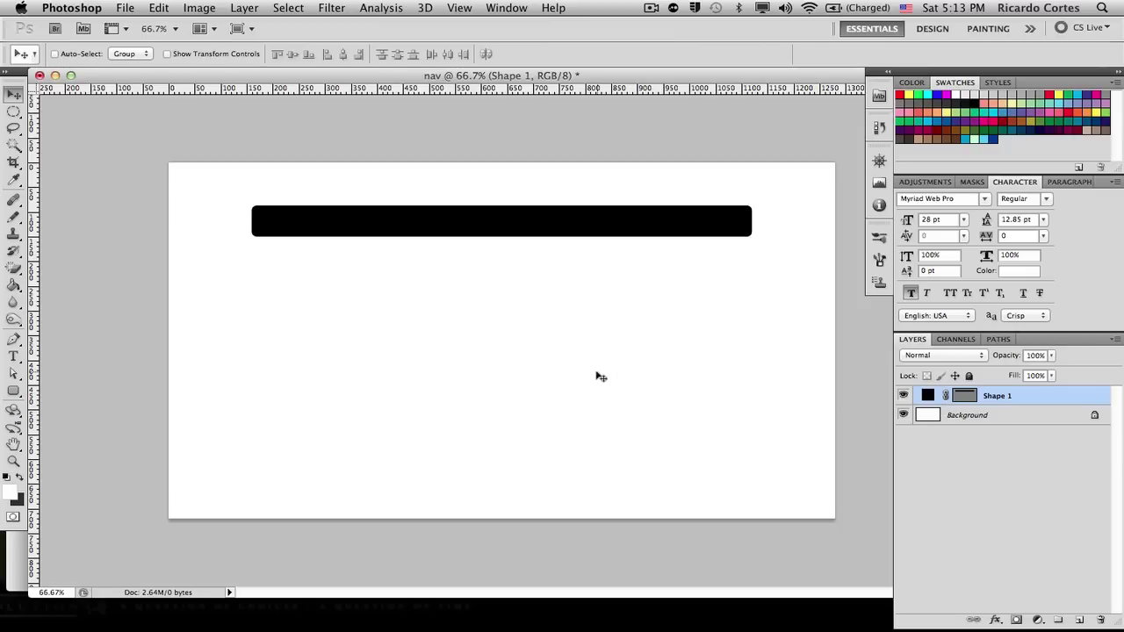
{"action": "right_click", "coordinate": [1006, 402]}
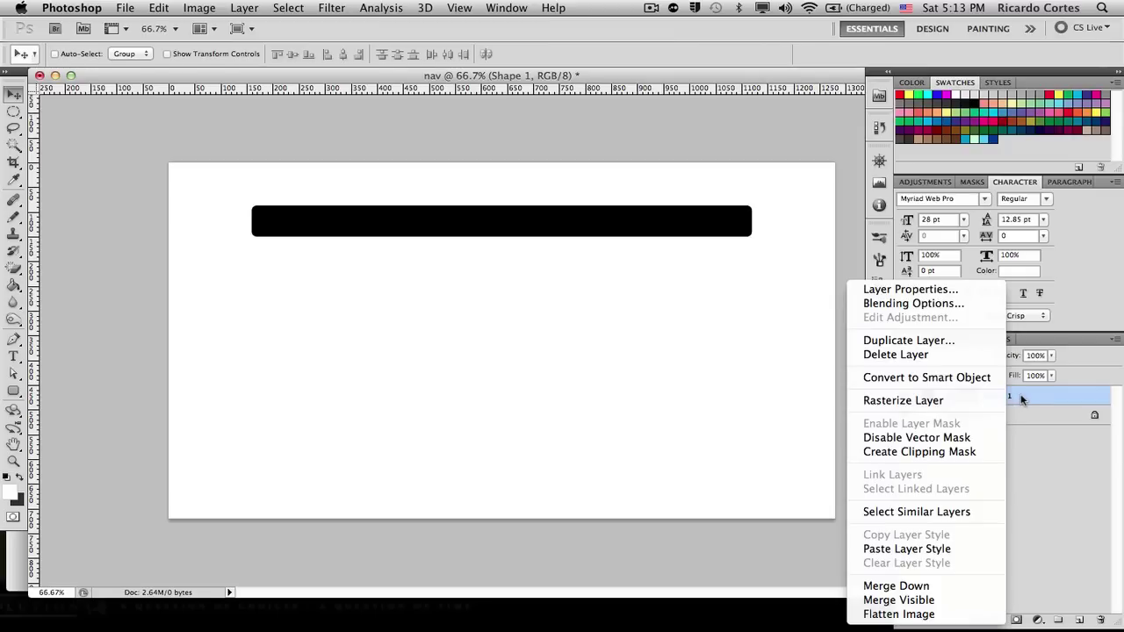
{"action": "left_click", "coordinate": [961, 307]}
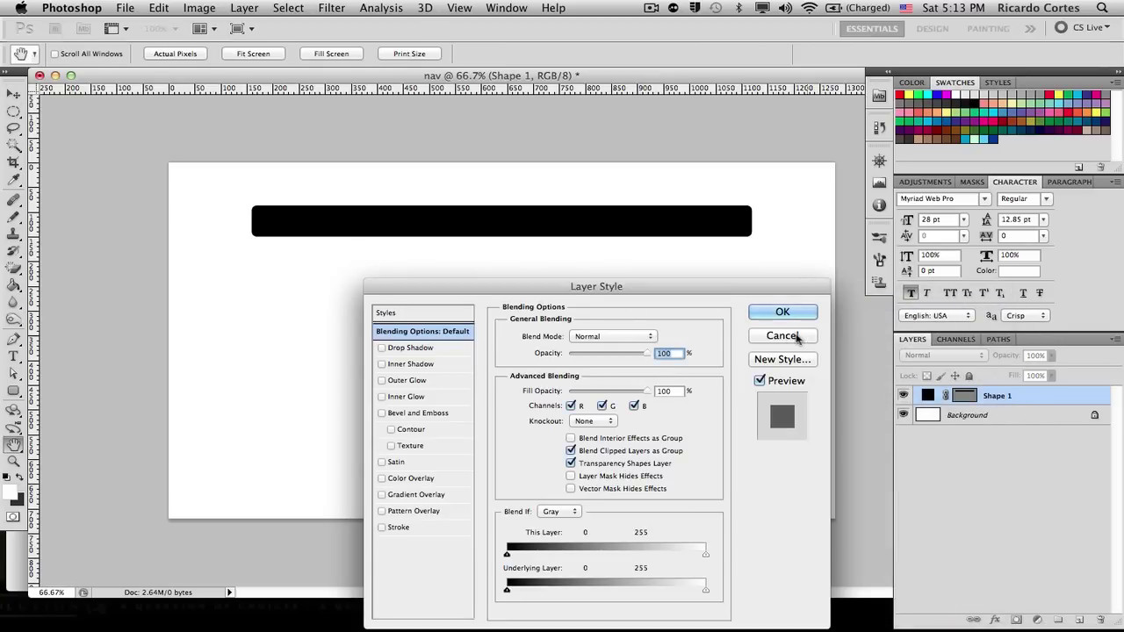
{"action": "left_click", "coordinate": [784, 337]}
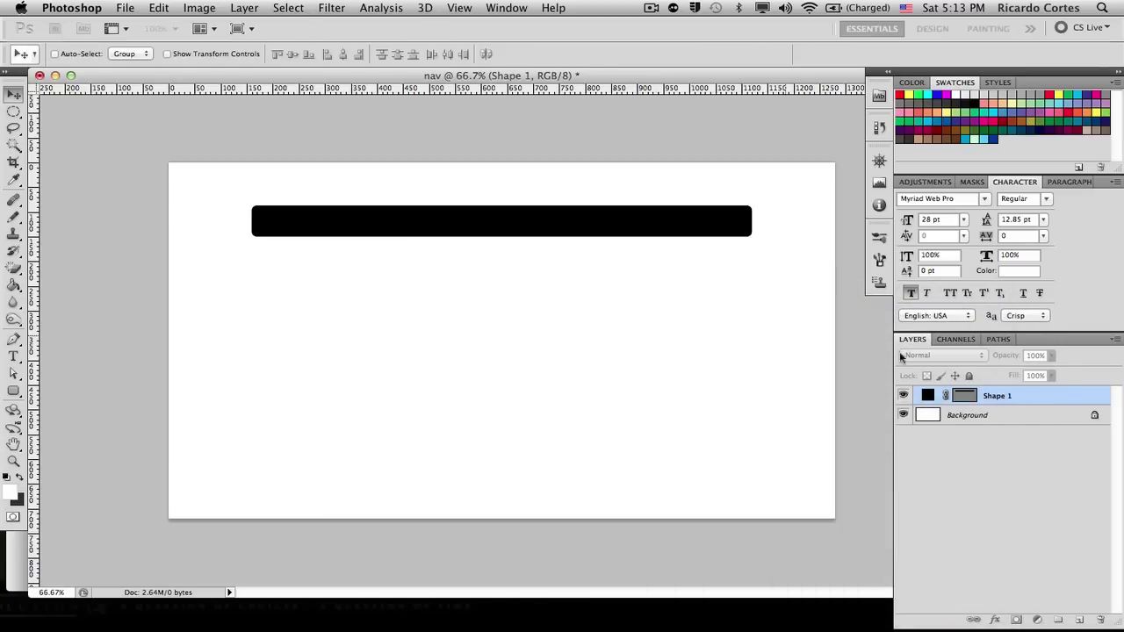
Add a Gradient Overlay effect to the Shape 1 layer.
{"action": "double_click", "coordinate": [1043, 397]}
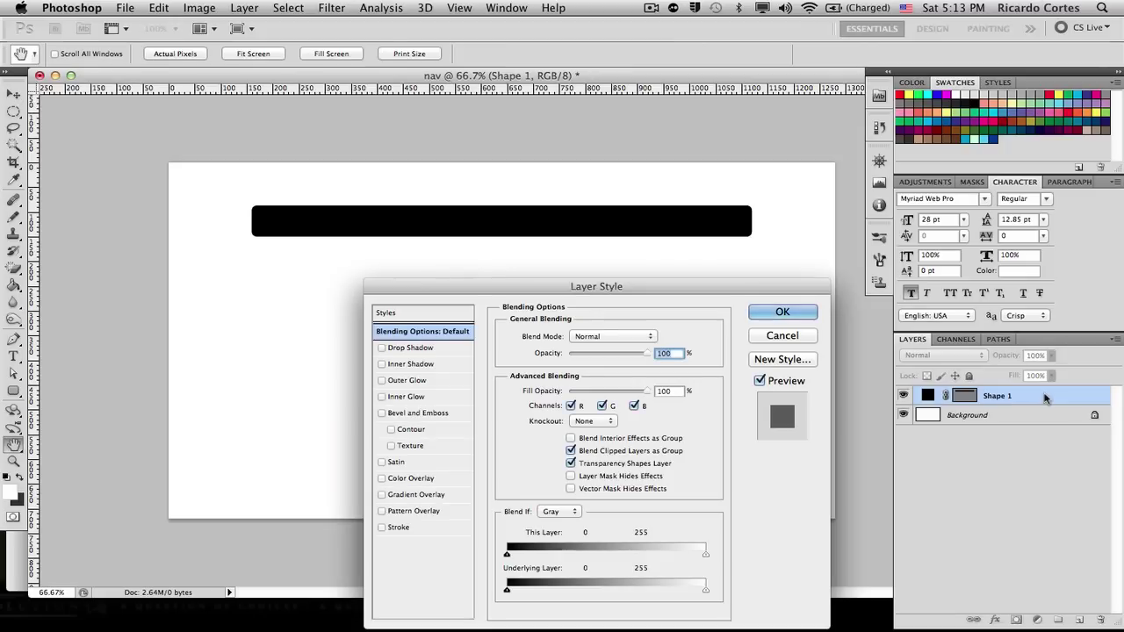
{"action": "left_click_drag", "start_coordinate": [656, 287], "coordinate": [694, 102]}
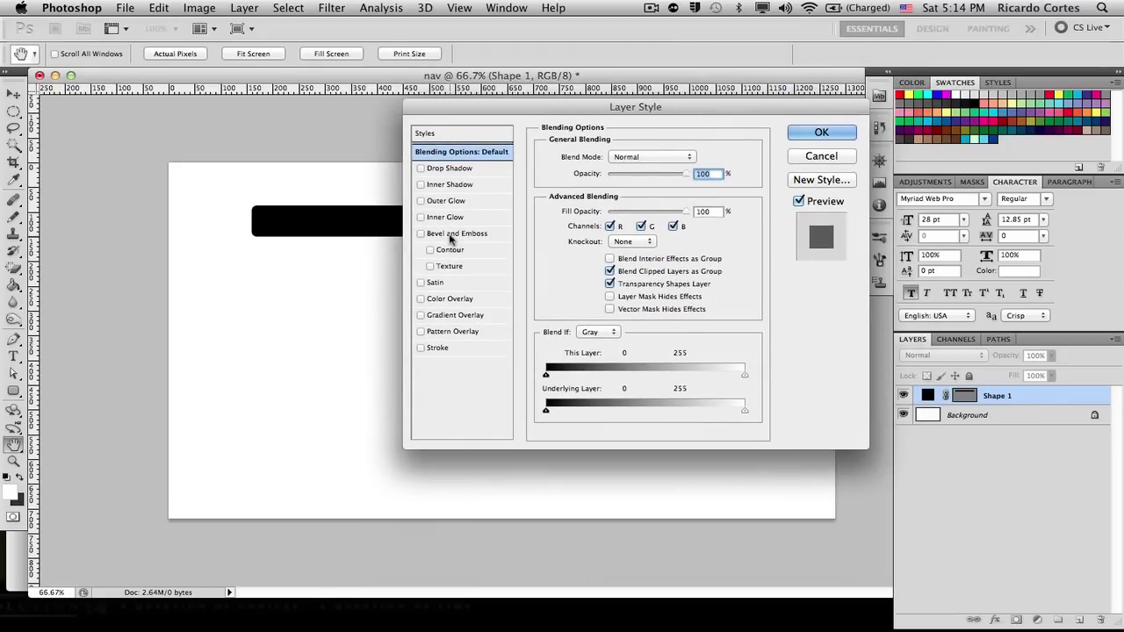
{"action": "left_click", "coordinate": [477, 315]}
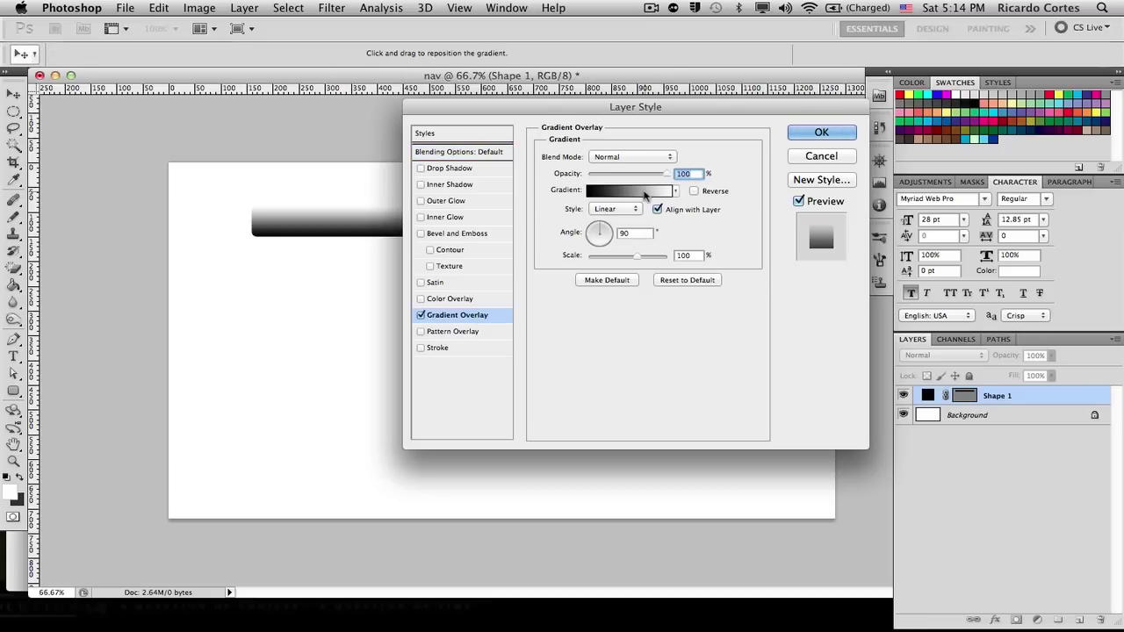
Set the overlay gradient's starting color stop to #494949 and its ending color stop to #7d7d7d.
{"action": "left_click", "coordinate": [646, 193]}
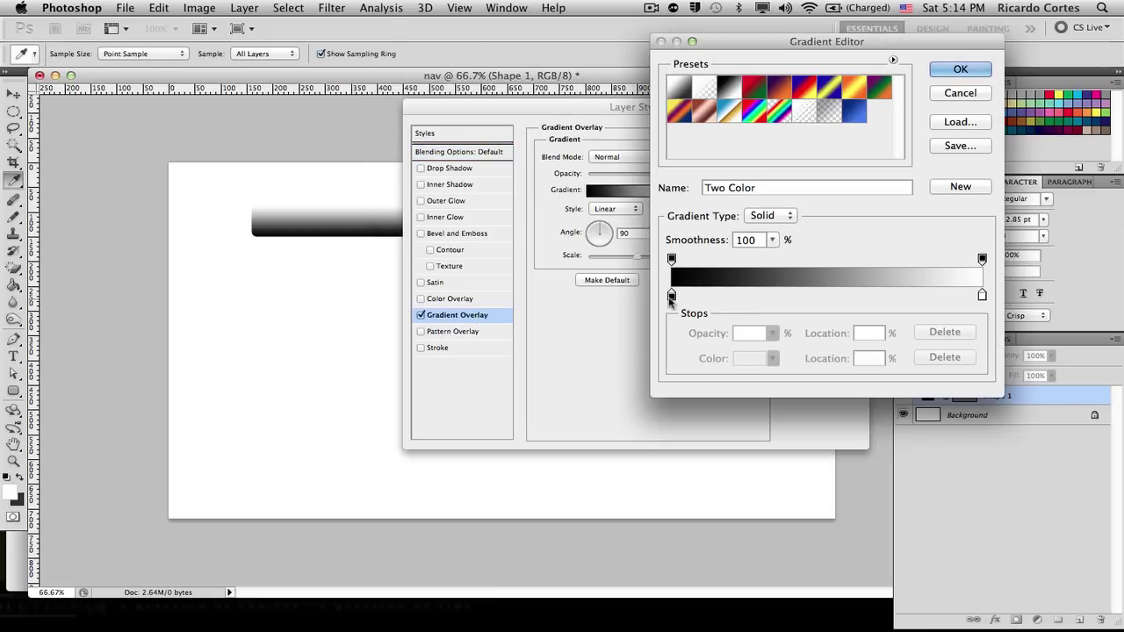
{"action": "double_click", "coordinate": [672, 296]}
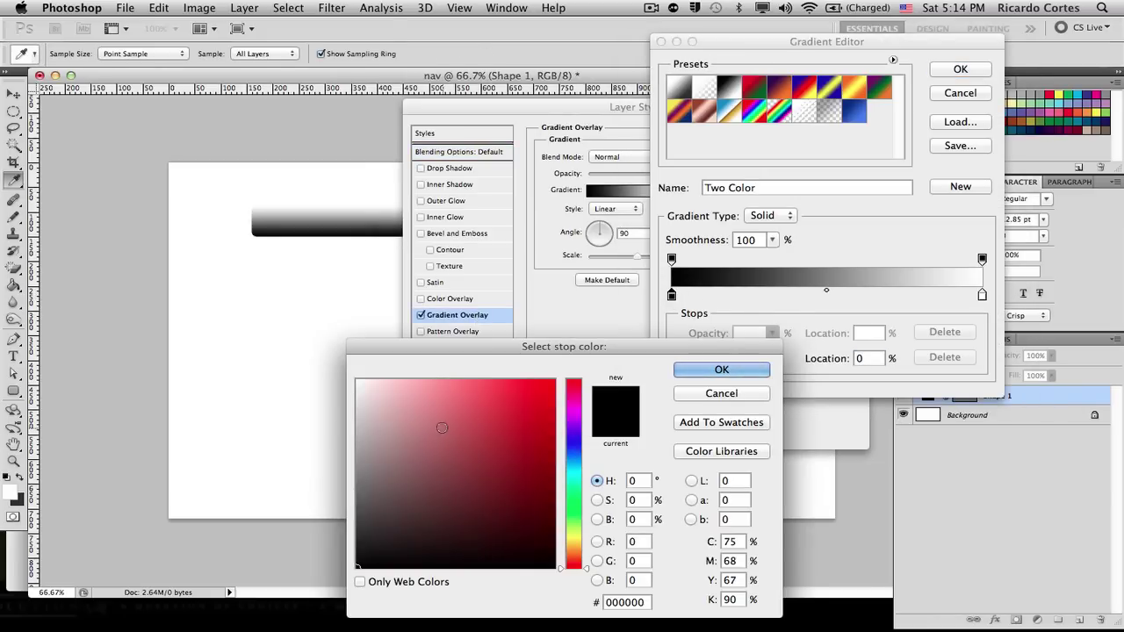
{"action": "left_click_drag", "start_coordinate": [362, 476], "coordinate": [347, 514]}
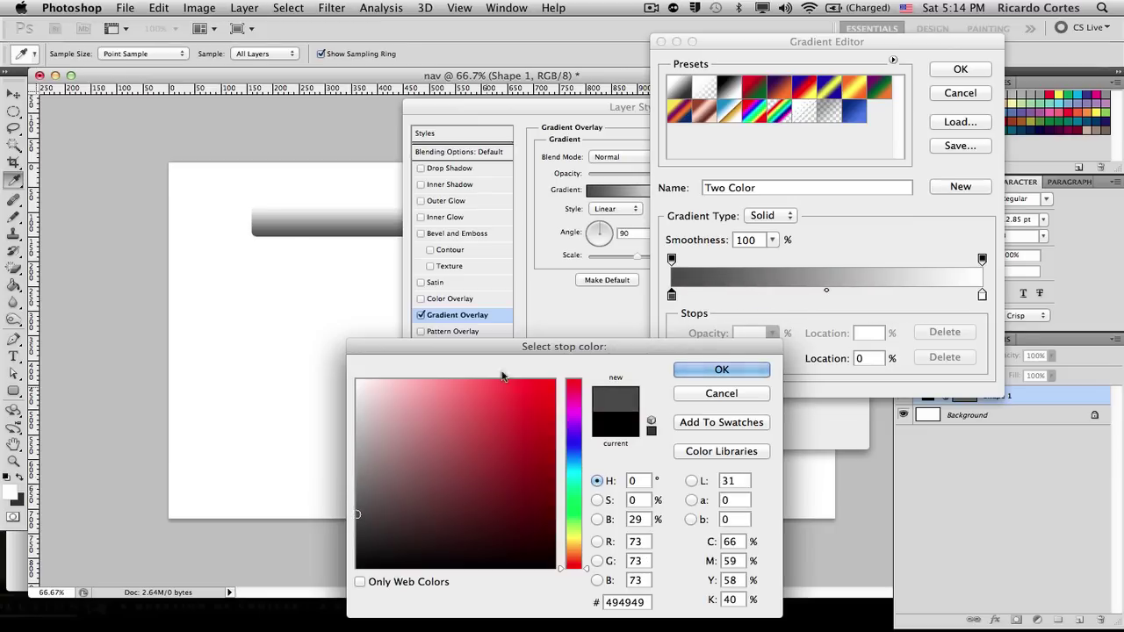
{"action": "left_click_drag", "start_coordinate": [525, 342], "coordinate": [518, 264]}
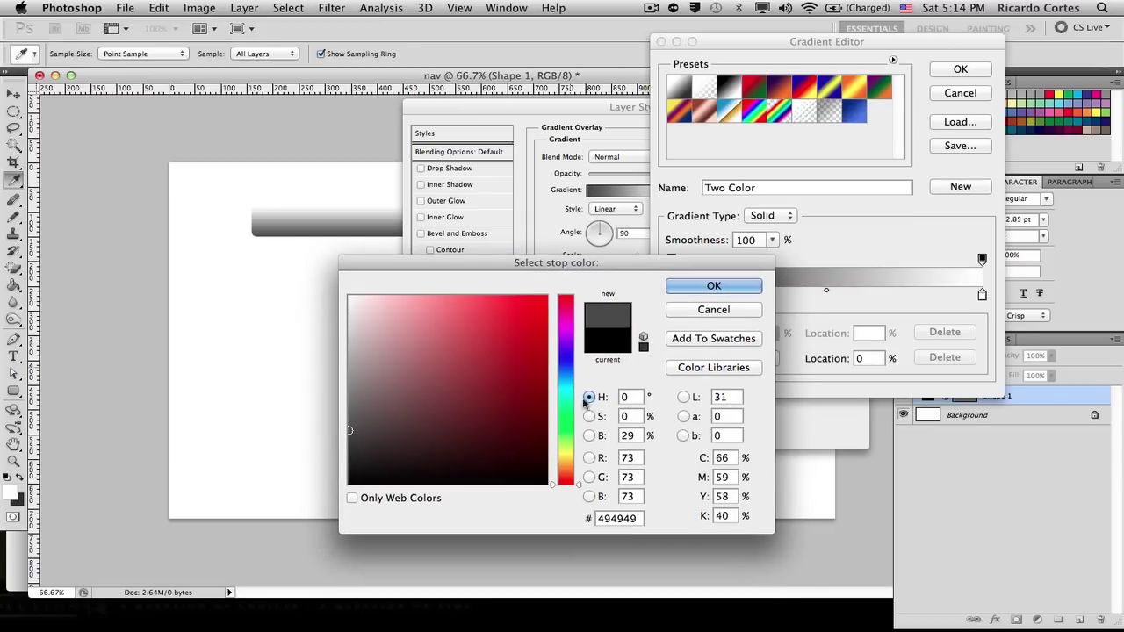
{"action": "left_click", "coordinate": [718, 296]}
{"action": "double_click", "coordinate": [983, 294]}
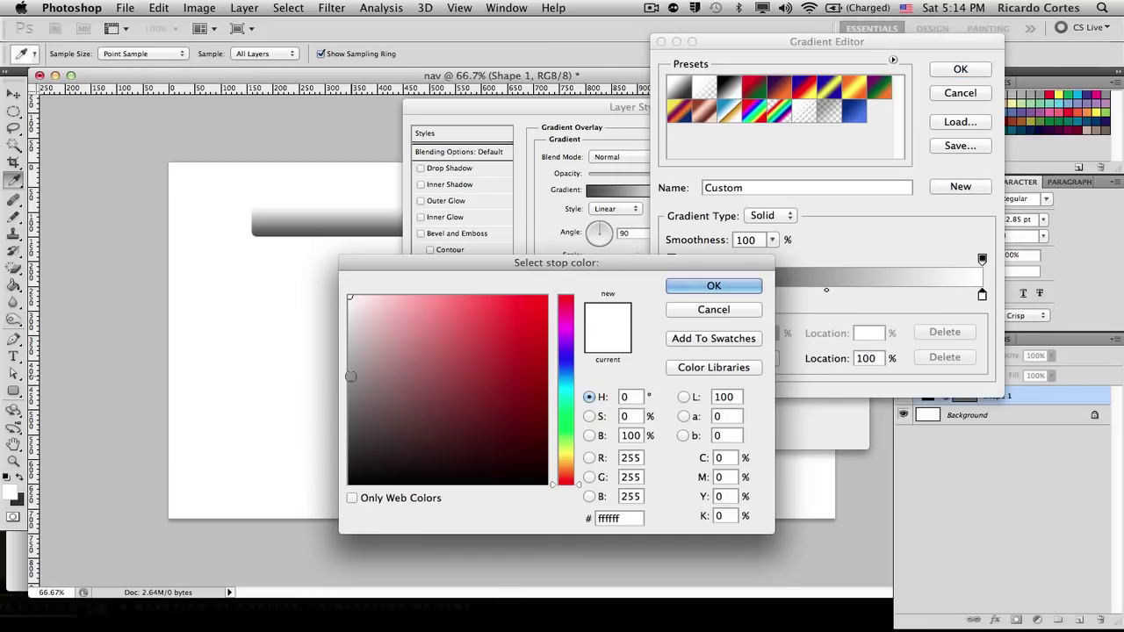
{"action": "left_click_drag", "start_coordinate": [347, 377], "coordinate": [347, 393]}
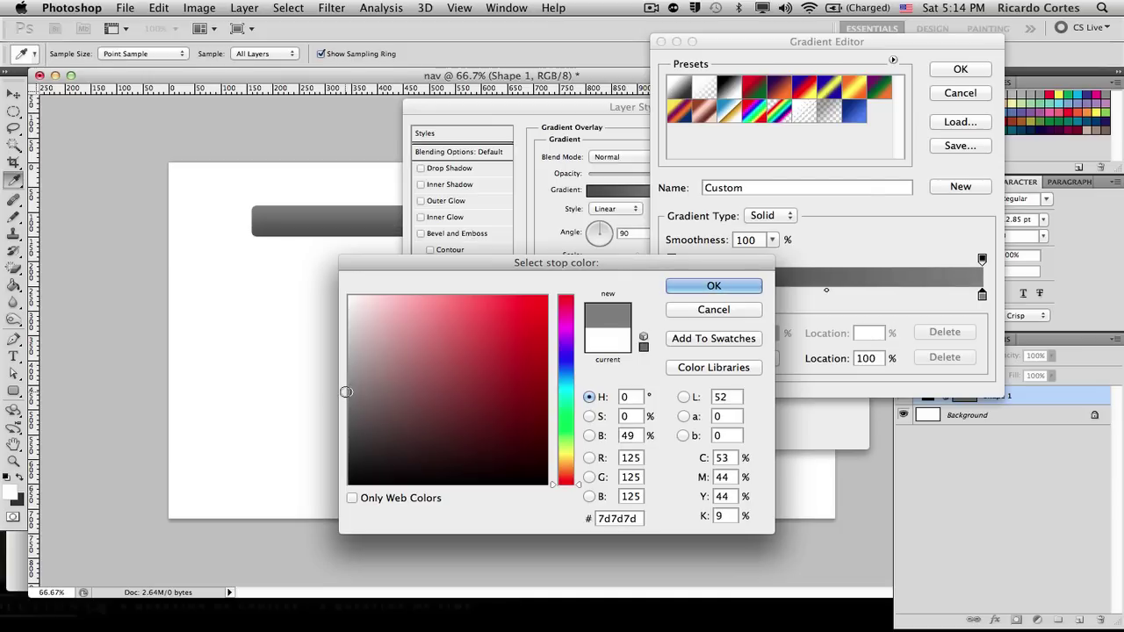
{"action": "left_click", "coordinate": [714, 286]}
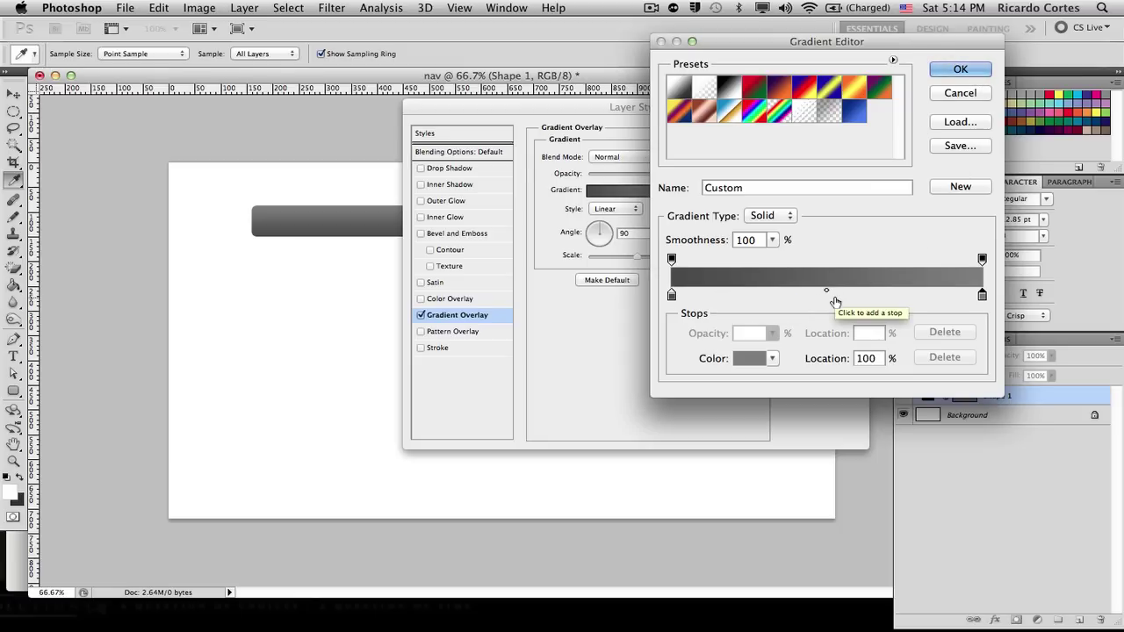
Shift the gradient's color midpoint to 65% and accept the edited gradient.
{"action": "left_click", "coordinate": [826, 292]}
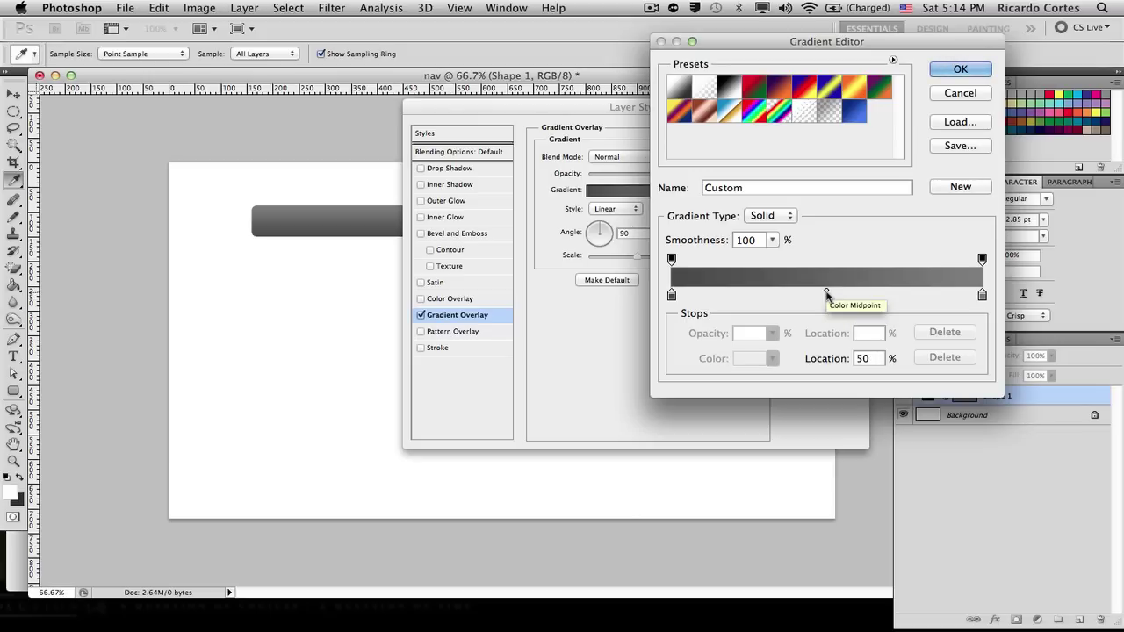
{"action": "left_click", "coordinate": [826, 294]}
{"action": "left_click_drag", "start_coordinate": [826, 294], "coordinate": [870, 294]}
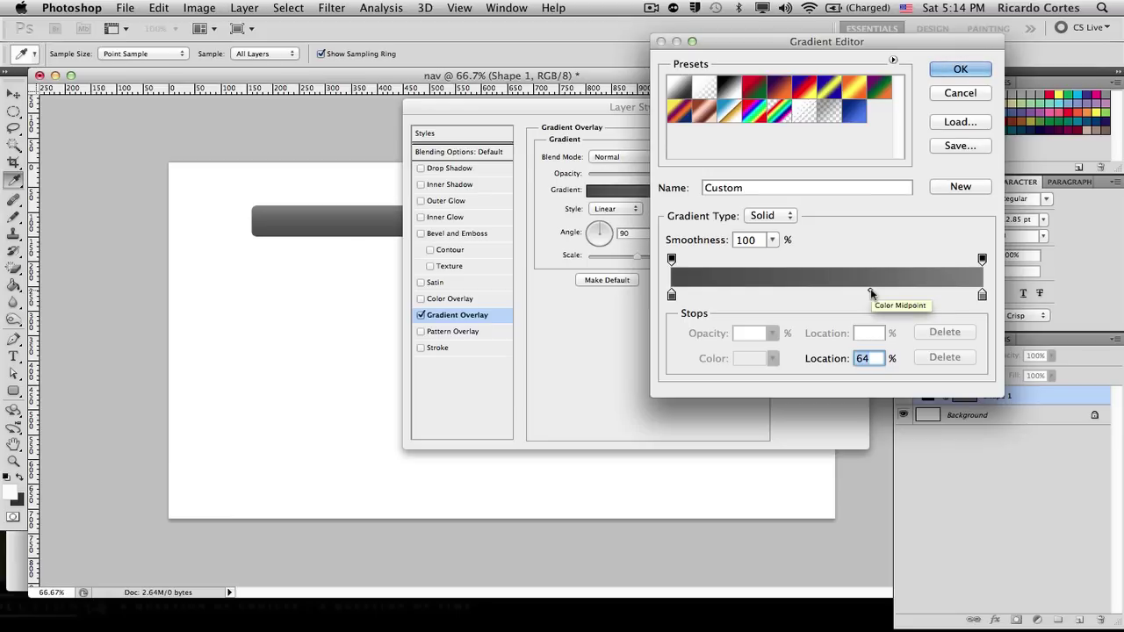
{"action": "left_click_drag", "start_coordinate": [870, 293], "coordinate": [874, 294]}
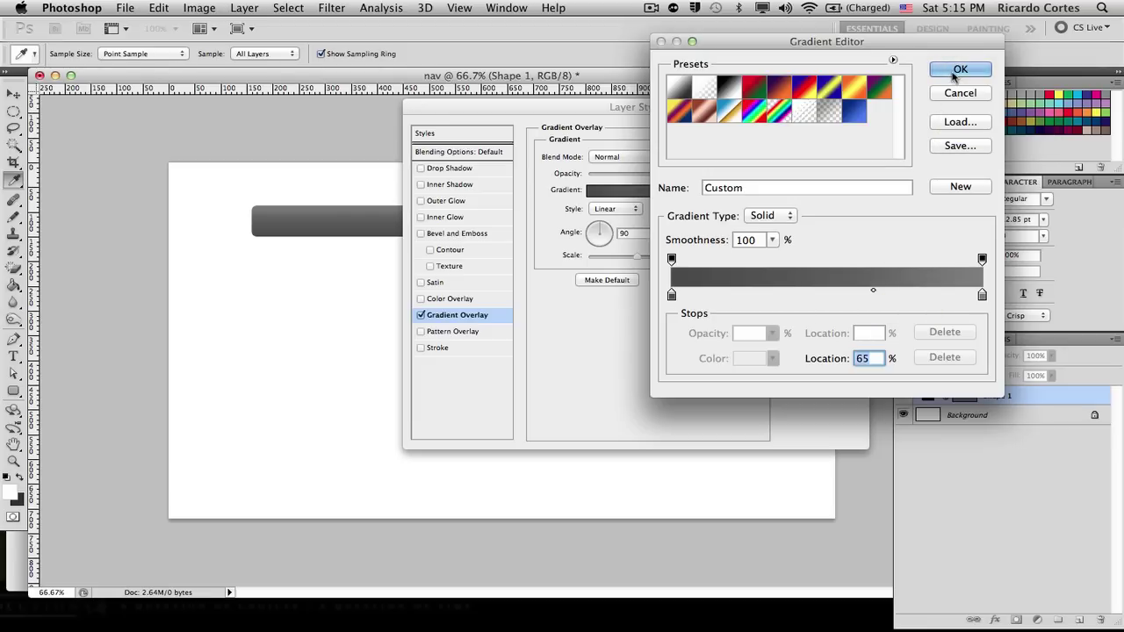
{"action": "left_click", "coordinate": [956, 74]}
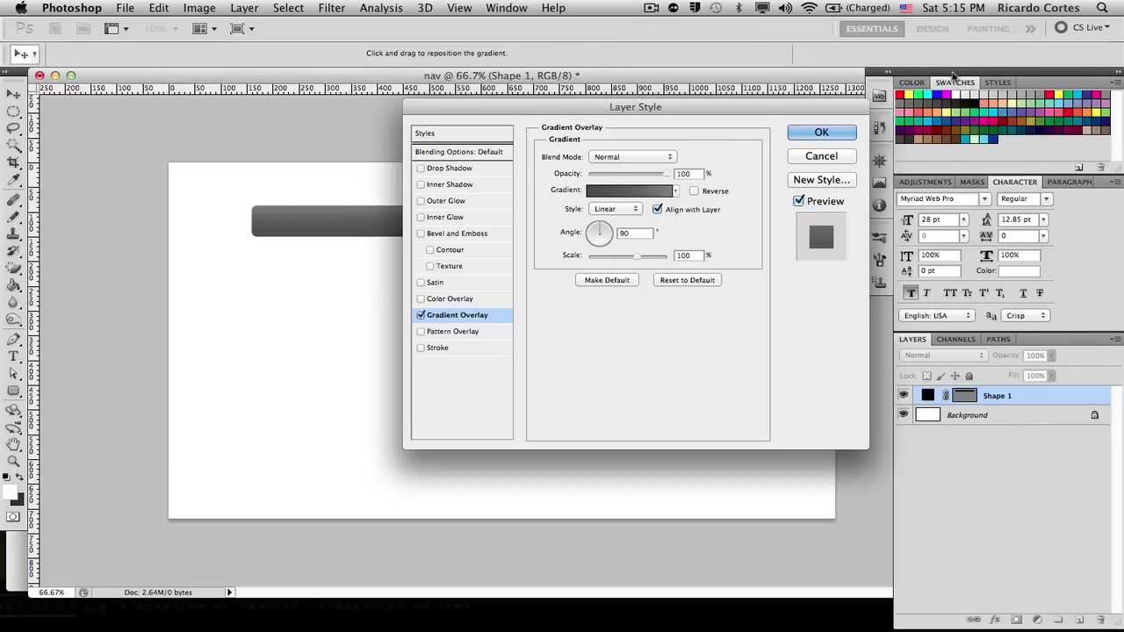
Reverse the gradient overlay, shift its color midpoint further toward the lighter stop, and apply the layer style.
{"action": "left_click", "coordinate": [695, 190]}
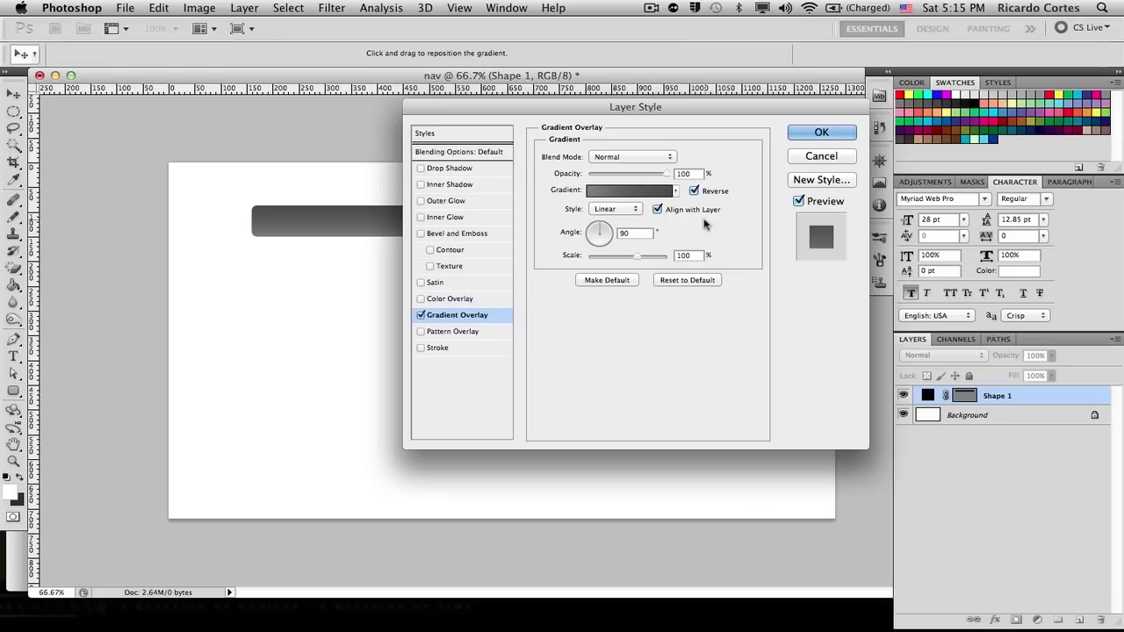
{"action": "left_click", "coordinate": [641, 192]}
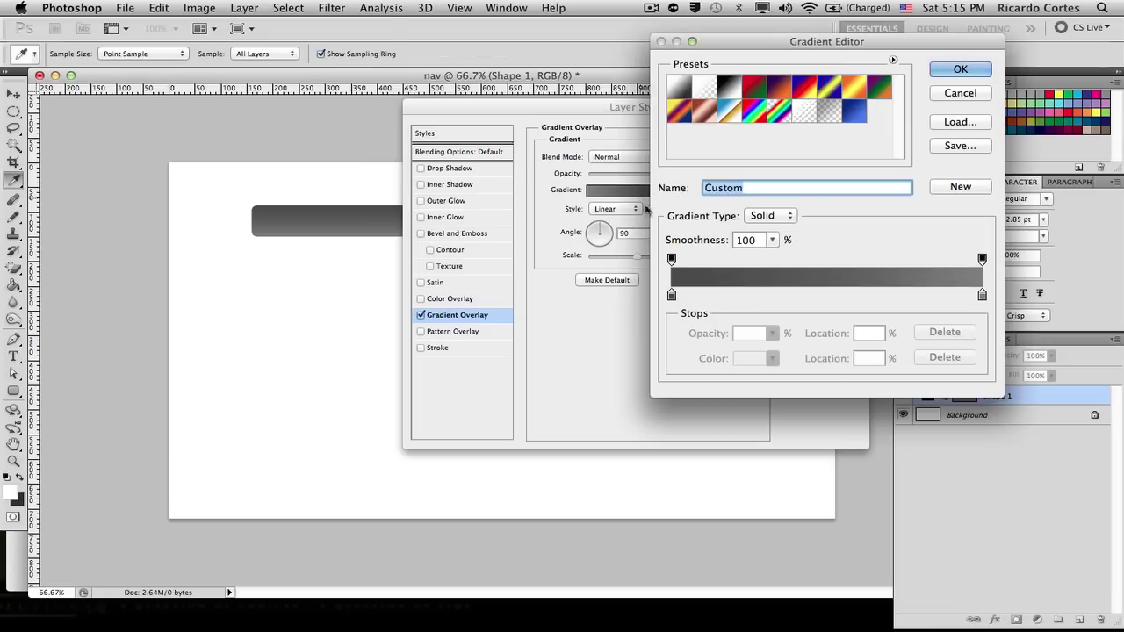
{"action": "left_click", "coordinate": [672, 296]}
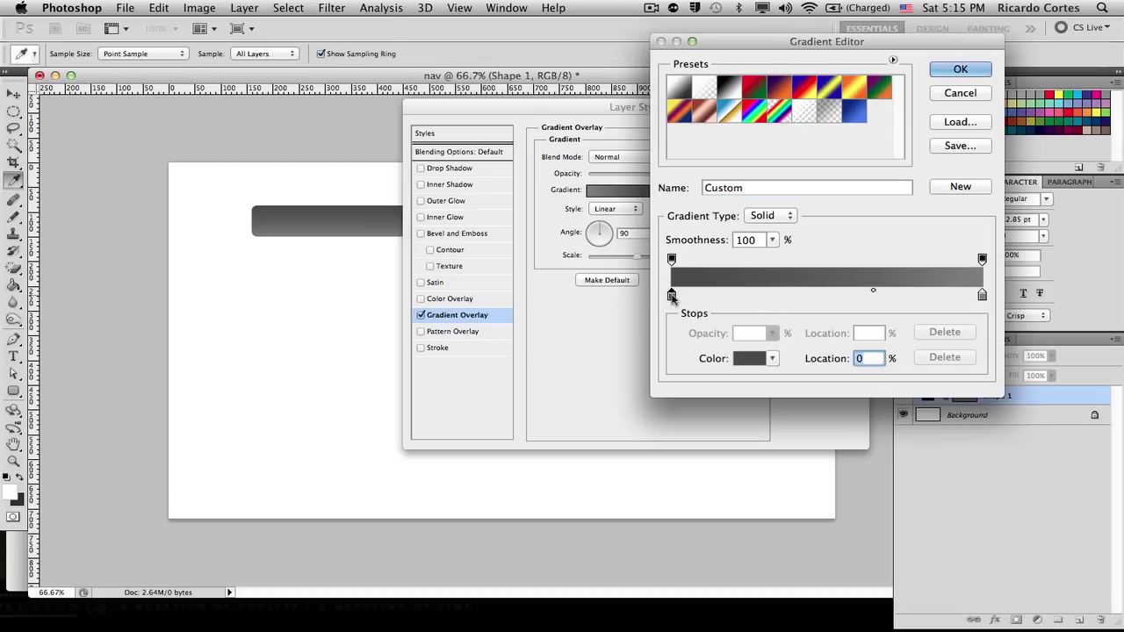
{"action": "left_click_drag", "start_coordinate": [875, 292], "coordinate": [904, 290]}
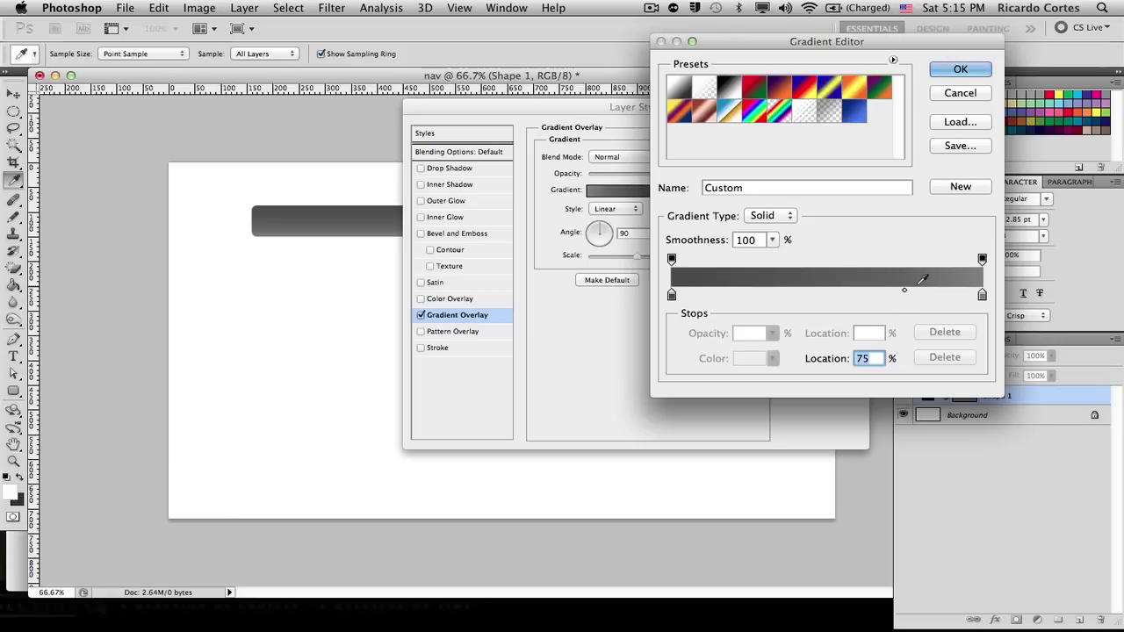
{"action": "left_click_drag", "start_coordinate": [905, 292], "coordinate": [896, 294]}
{"action": "left_click", "coordinate": [971, 70]}
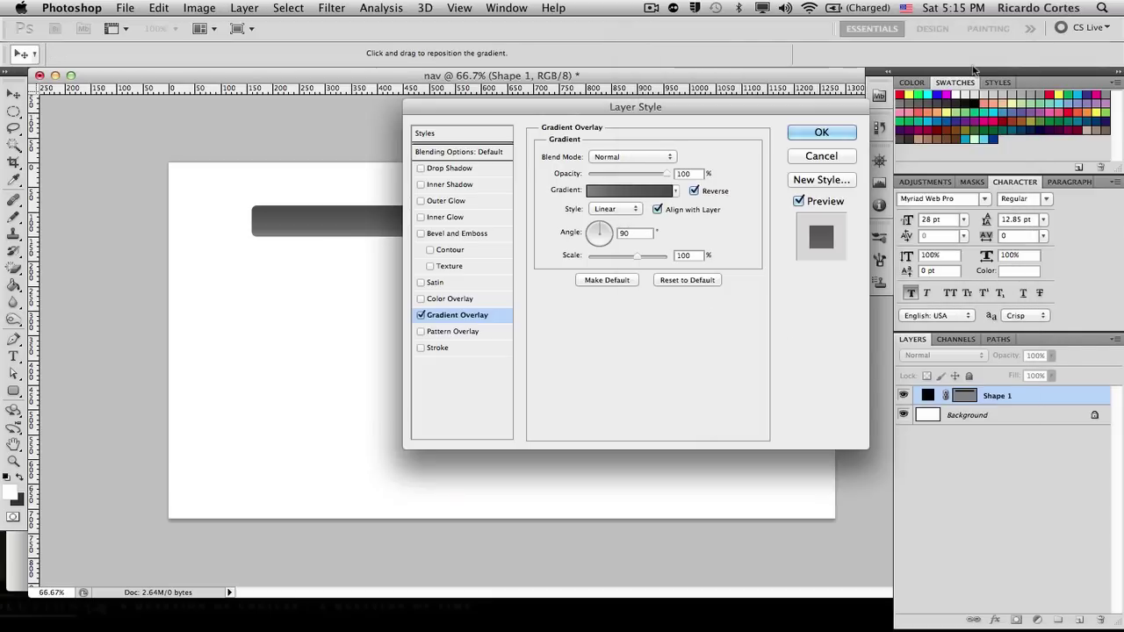
{"action": "left_click", "coordinate": [820, 131]}
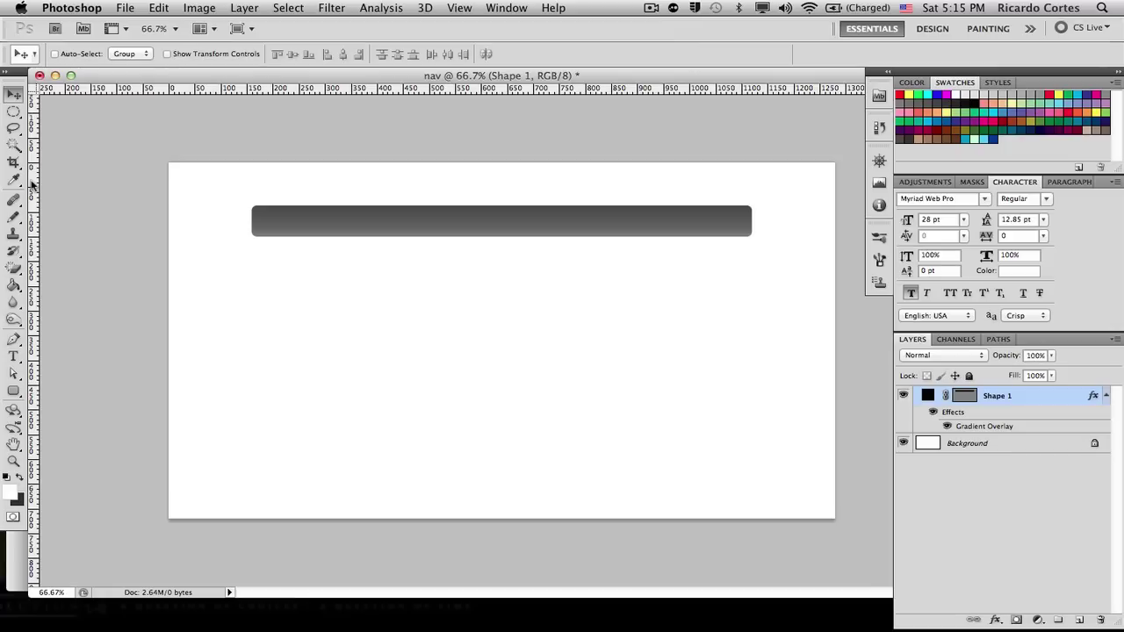
Place vertical guides at about 397 px and 768 px across the bar, and add another vertical guide at 0 px.
{"action": "left_click_drag", "start_coordinate": [31, 184], "coordinate": [376, 153]}
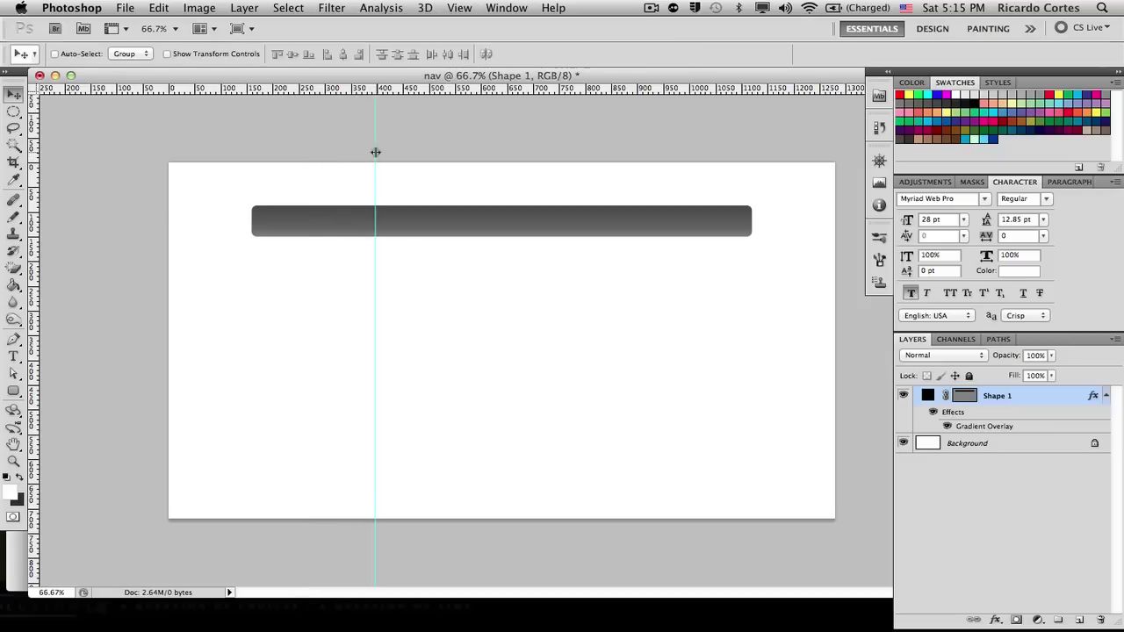
{"action": "left_click_drag", "start_coordinate": [36, 193], "coordinate": [569, 195]}
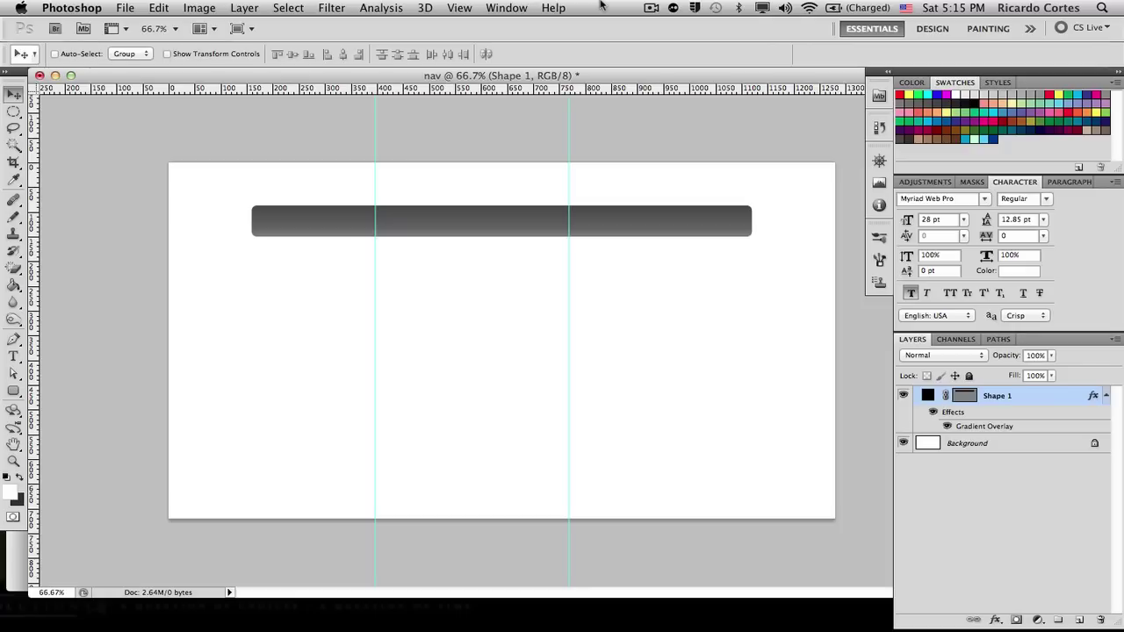
{"action": "left_click", "coordinate": [461, 9]}
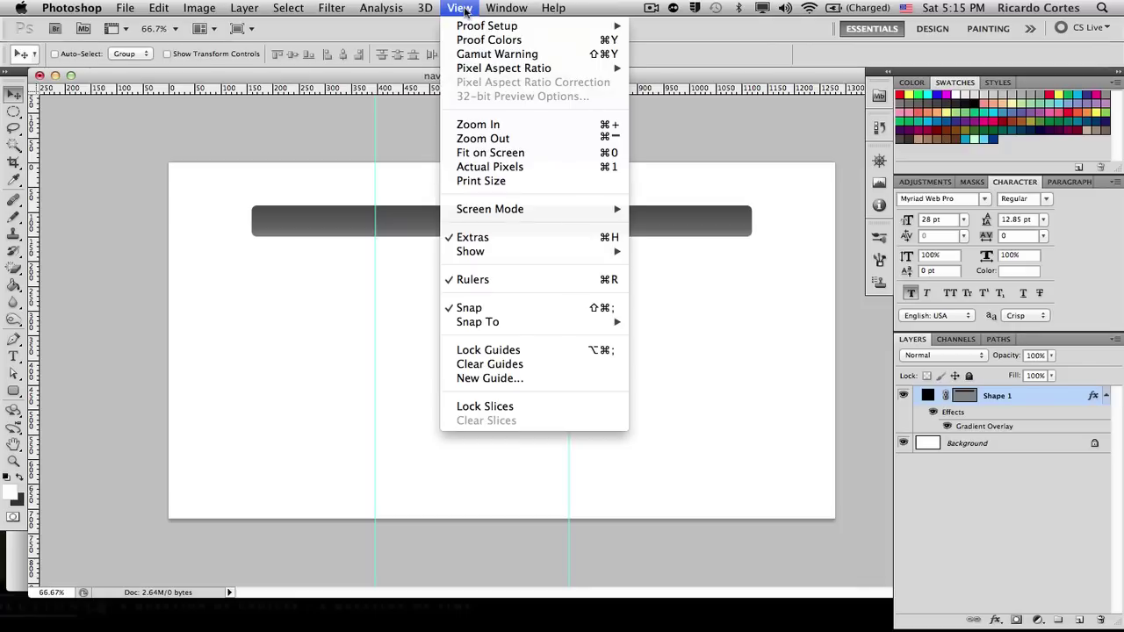
{"action": "left_click", "coordinate": [516, 383]}
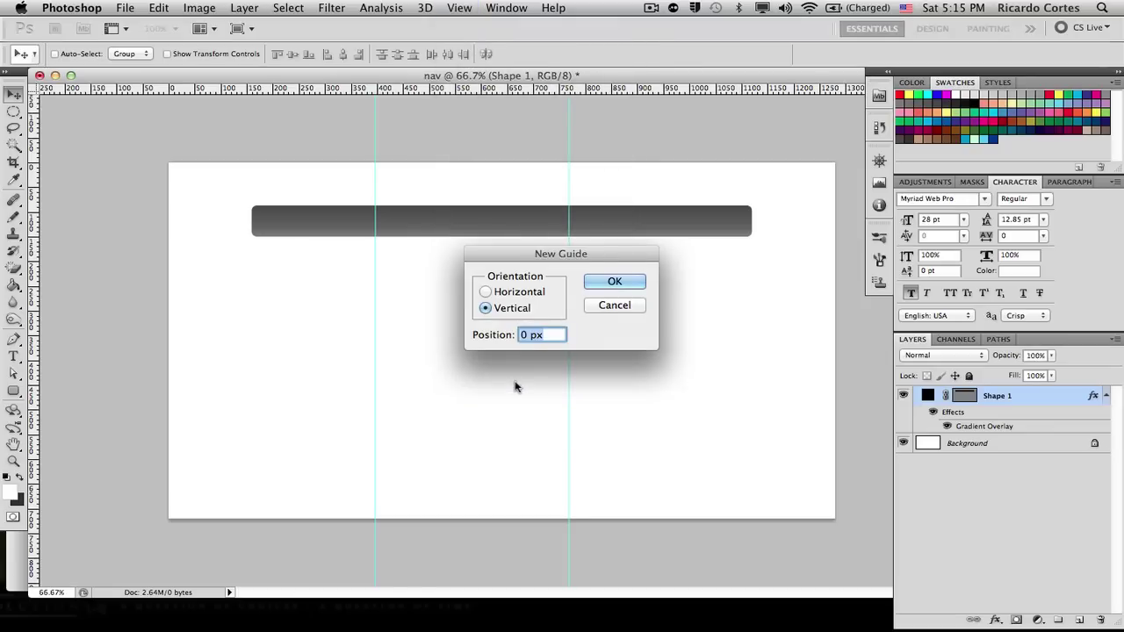
{"action": "left_click_drag", "start_coordinate": [574, 255], "coordinate": [564, 180]}
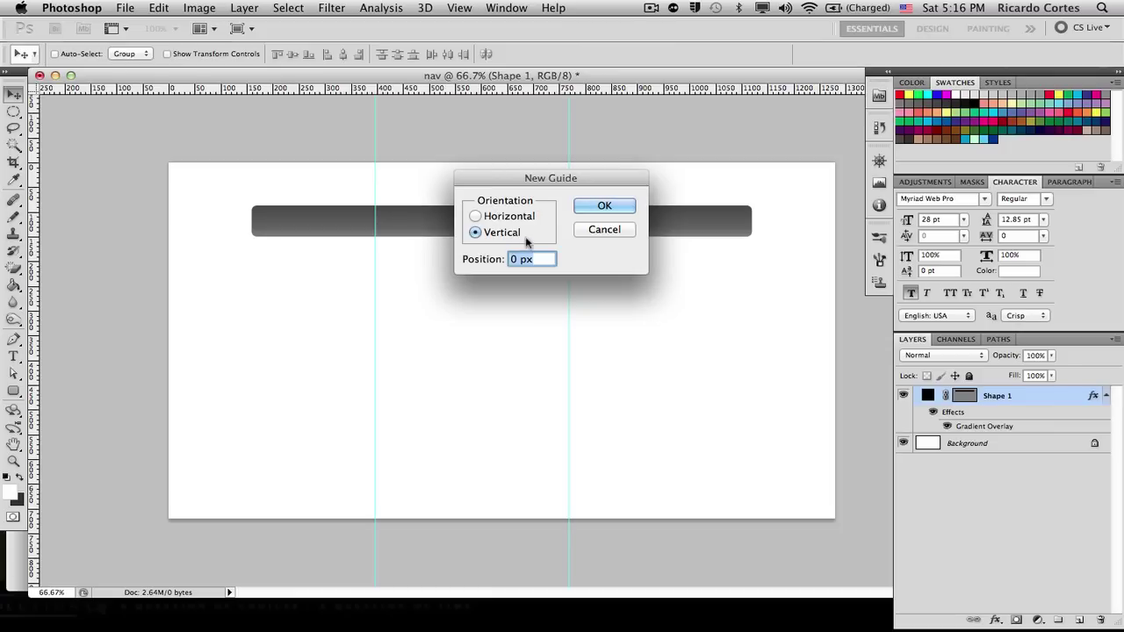
{"action": "left_click", "coordinate": [603, 208]}
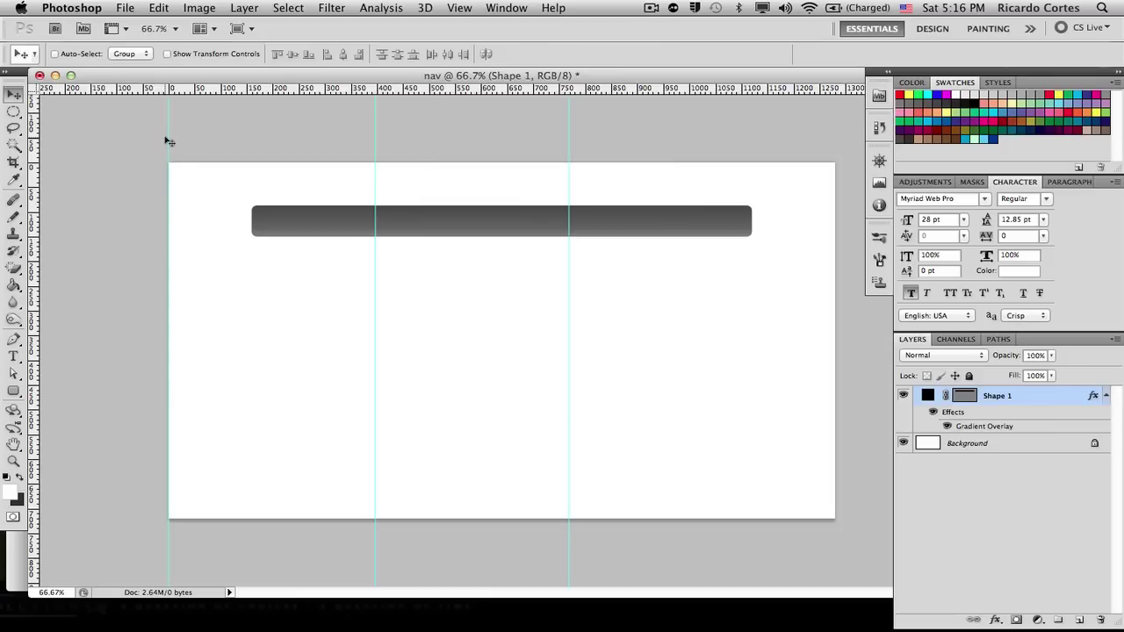
Move the vertical guide from the canvas edge to about 900 px.
{"action": "key", "text": "shift+Right"}
{"action": "key", "text": "shift+Right"}
{"action": "key", "text": "shift+Right"}
{"action": "key", "text": "shift+Right"}
{"action": "key", "text": "shift+Right"}
{"action": "key", "text": "shift+Right"}
{"action": "key", "text": "shift+Right"}
{"action": "key", "text": "shift+Left"}
{"action": "key", "text": "shift+Left"}
{"action": "key", "text": "shift+Left"}
{"action": "key", "text": "shift+Left"}
{"action": "key", "text": "shift+Left"}
{"action": "key", "text": "shift+Left"}
{"action": "key", "text": "shift+Left"}
{"action": "left_click_drag", "start_coordinate": [451, 146], "coordinate": [636, 138]}
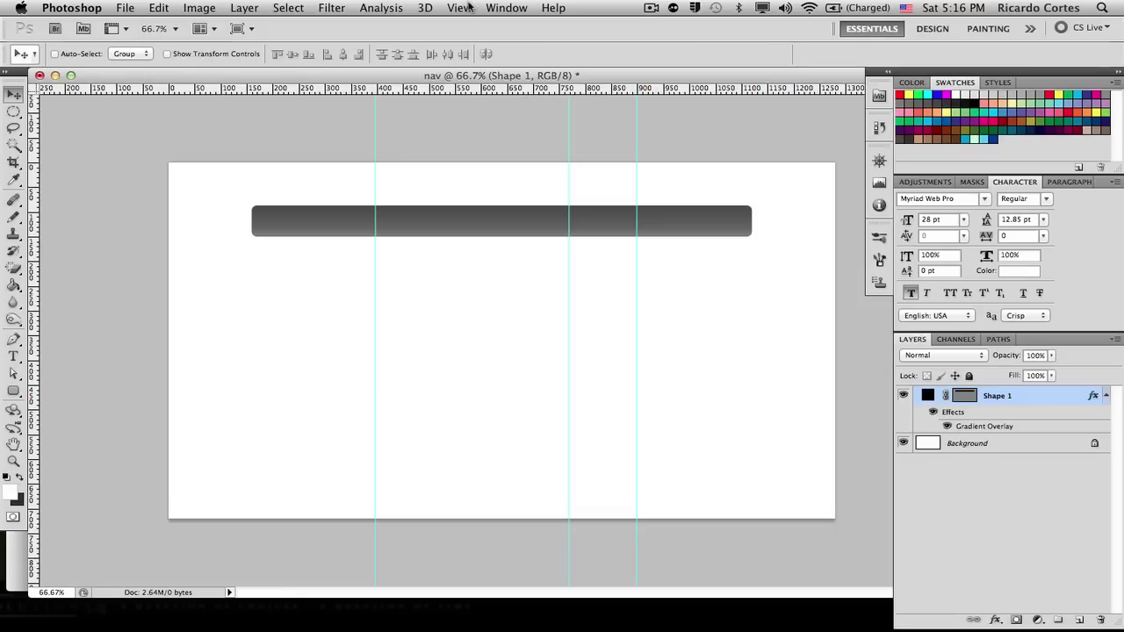
Clear all guides from the document.
{"action": "left_click", "coordinate": [470, 7]}
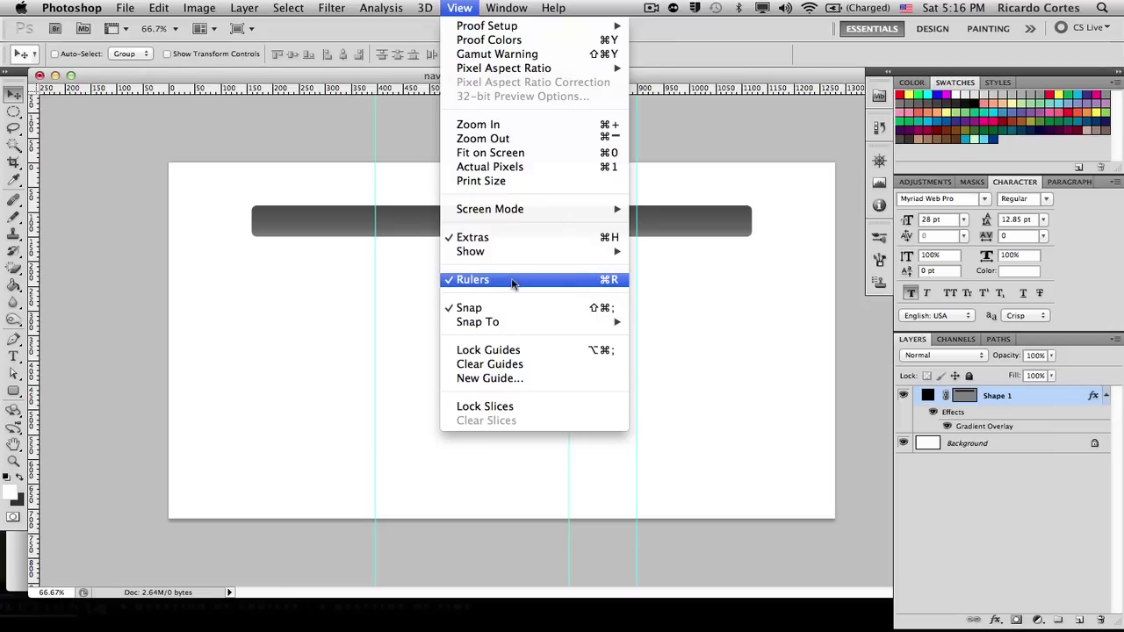
{"action": "left_click", "coordinate": [705, 62]}
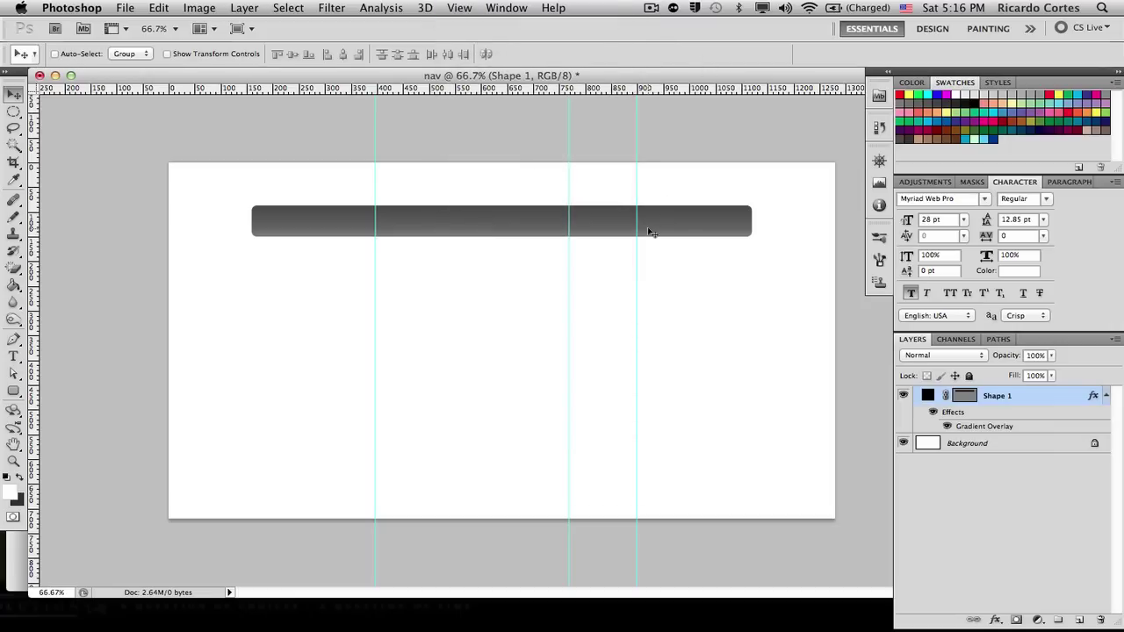
{"action": "left_click", "coordinate": [379, 7]}
{"action": "mouse_move", "coordinate": [332, 7]}
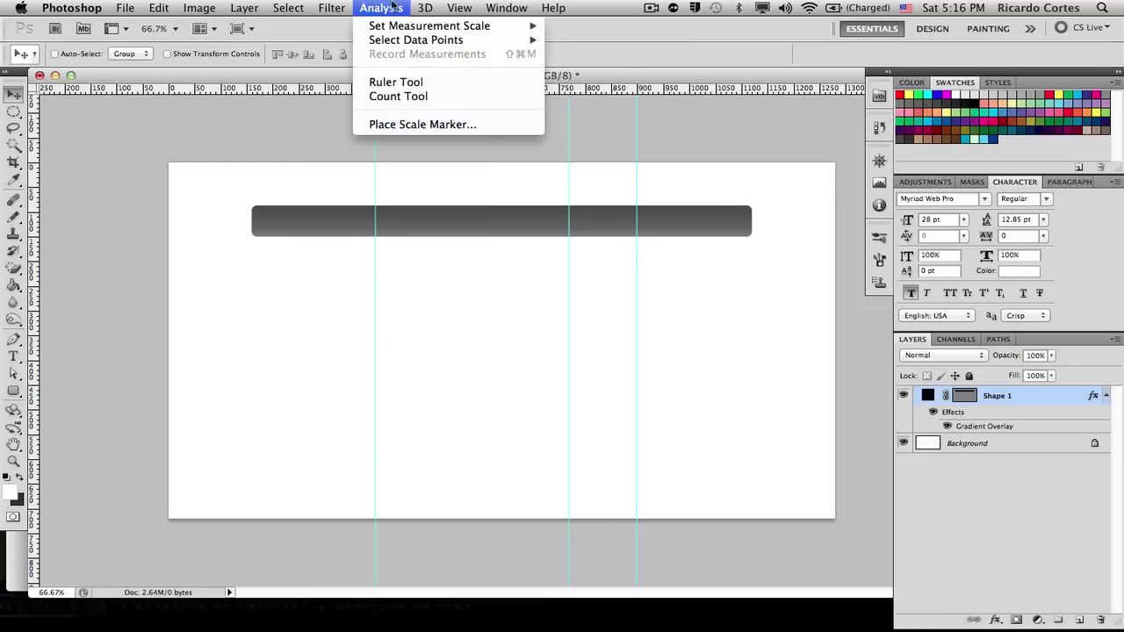
{"action": "mouse_move", "coordinate": [459, 7]}
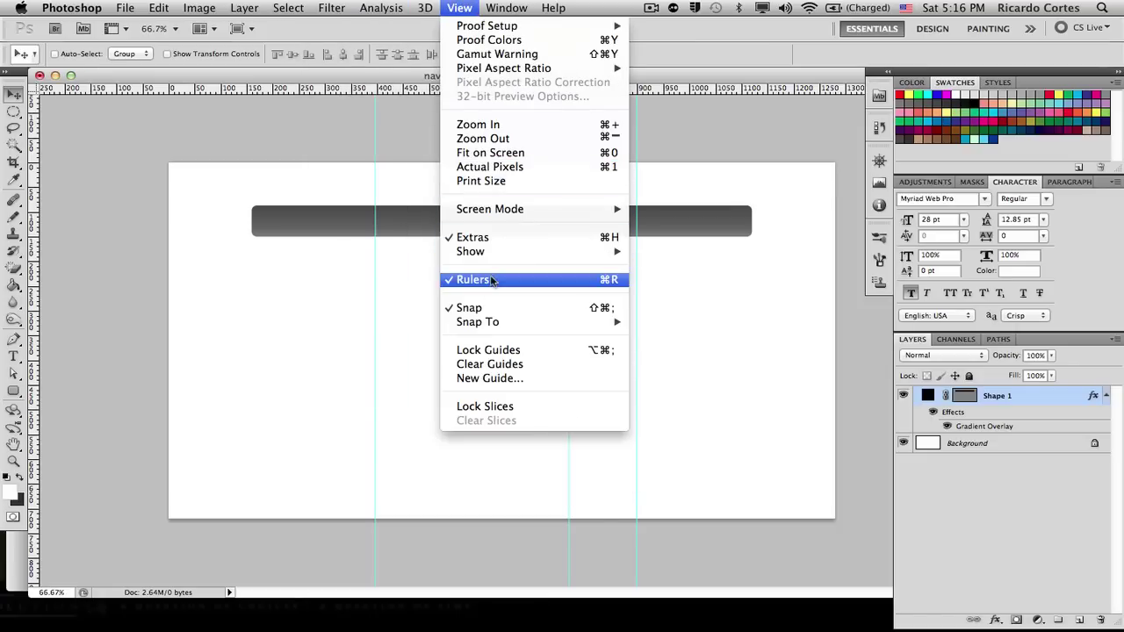
{"action": "mouse_move", "coordinate": [511, 215]}
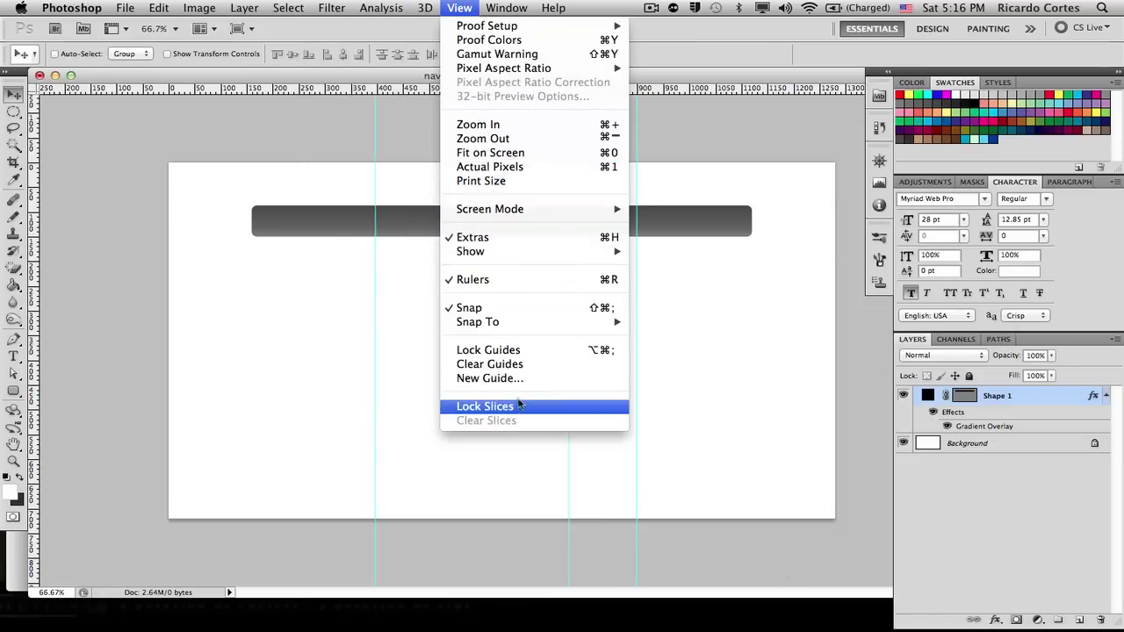
{"action": "left_click", "coordinate": [521, 365]}
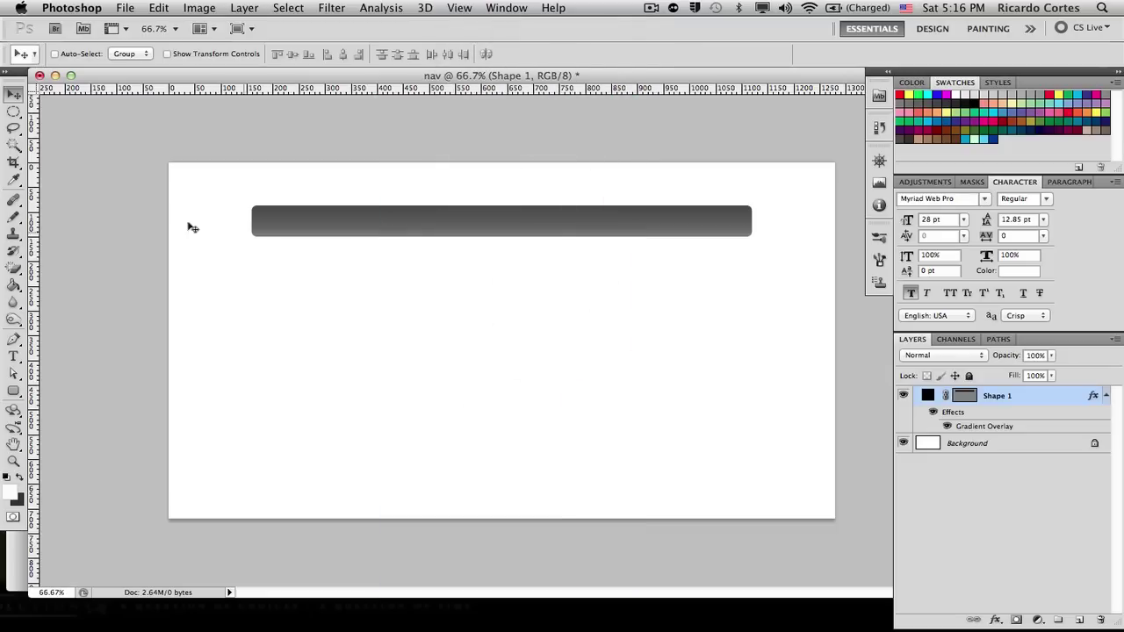
Place two vertical guides across the navigation bar at about 420 px and 750 px.
{"action": "left_click_drag", "start_coordinate": [59, 215], "coordinate": [389, 215]}
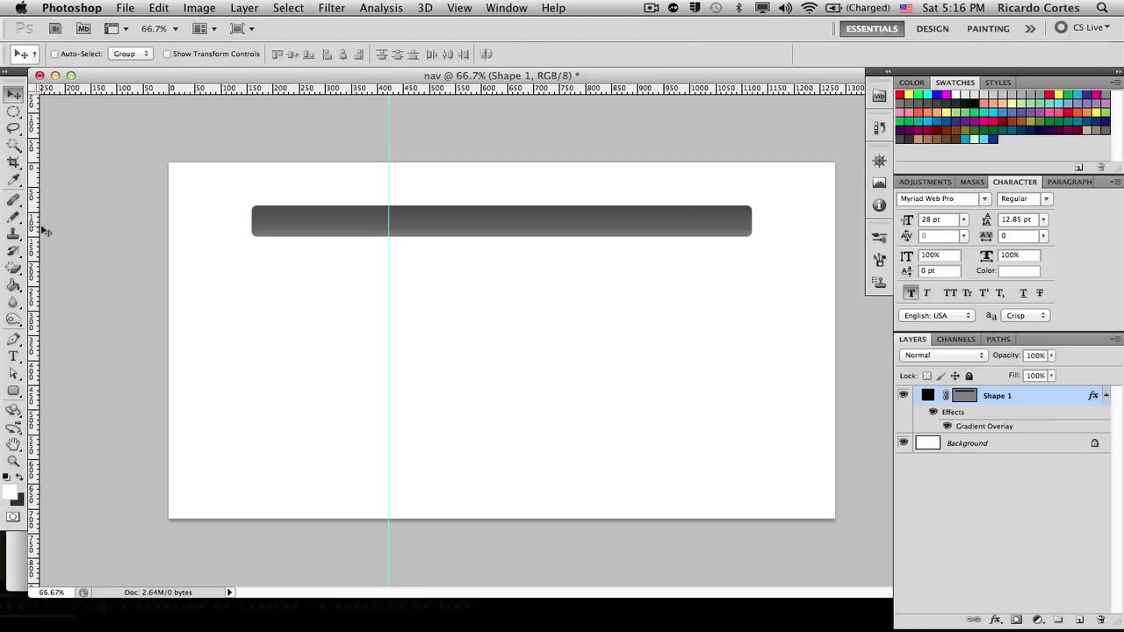
{"action": "left_click_drag", "start_coordinate": [35, 230], "coordinate": [559, 265]}
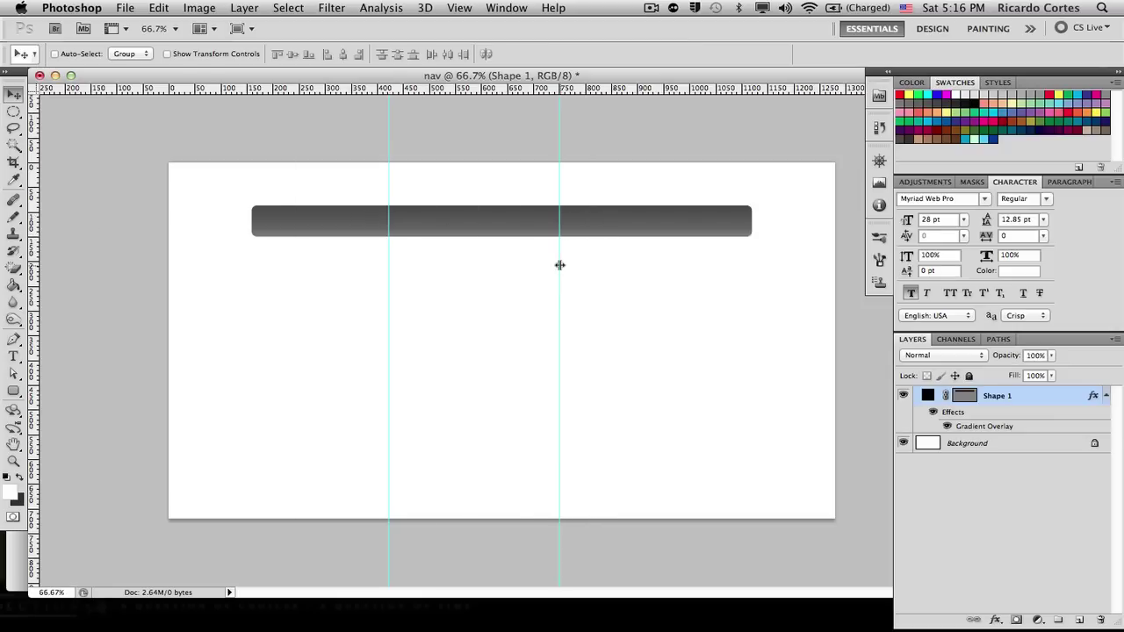
Move the vertical guide at about 420 px to about 440 px and duplicate the navigation bar's shape layer.
{"action": "left_click_drag", "start_coordinate": [390, 280], "coordinate": [399, 281]}
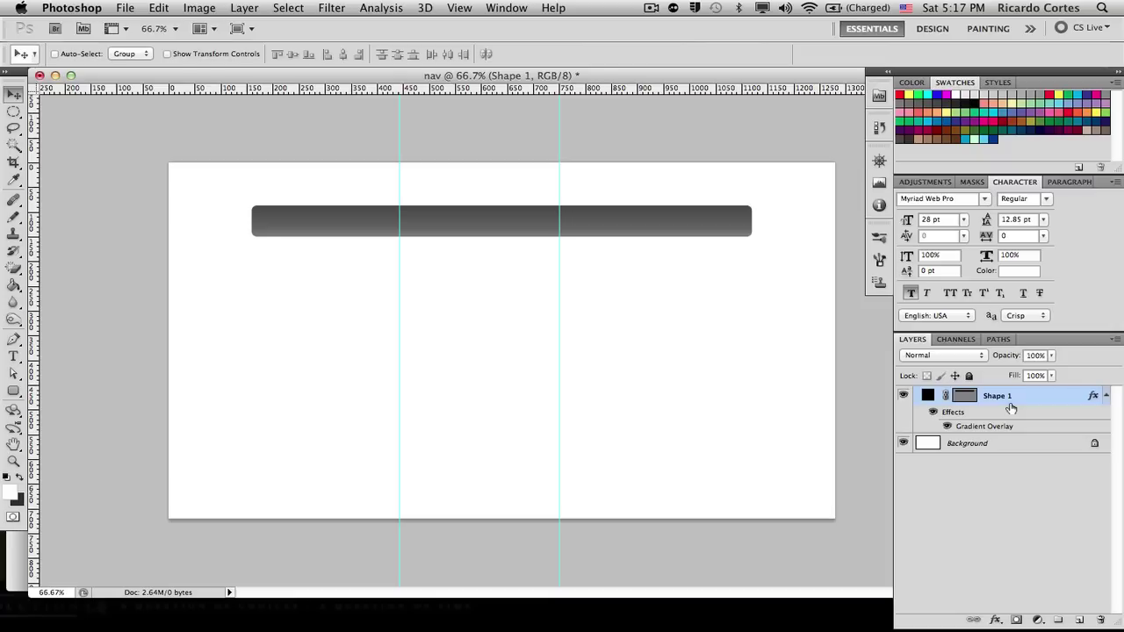
{"action": "key", "text": "super+j"}
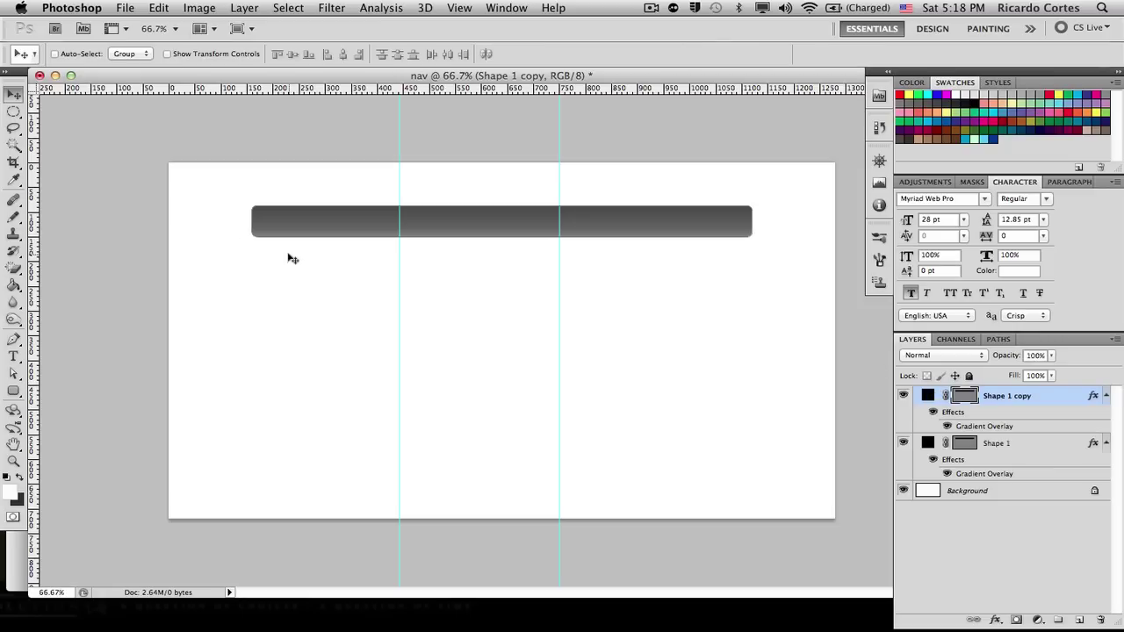
Subtract rectangles from the bar copy with the Rectangle tool, removing its lower half and everything right of the 440 px guide.
{"action": "left_click", "coordinate": [13, 392]}
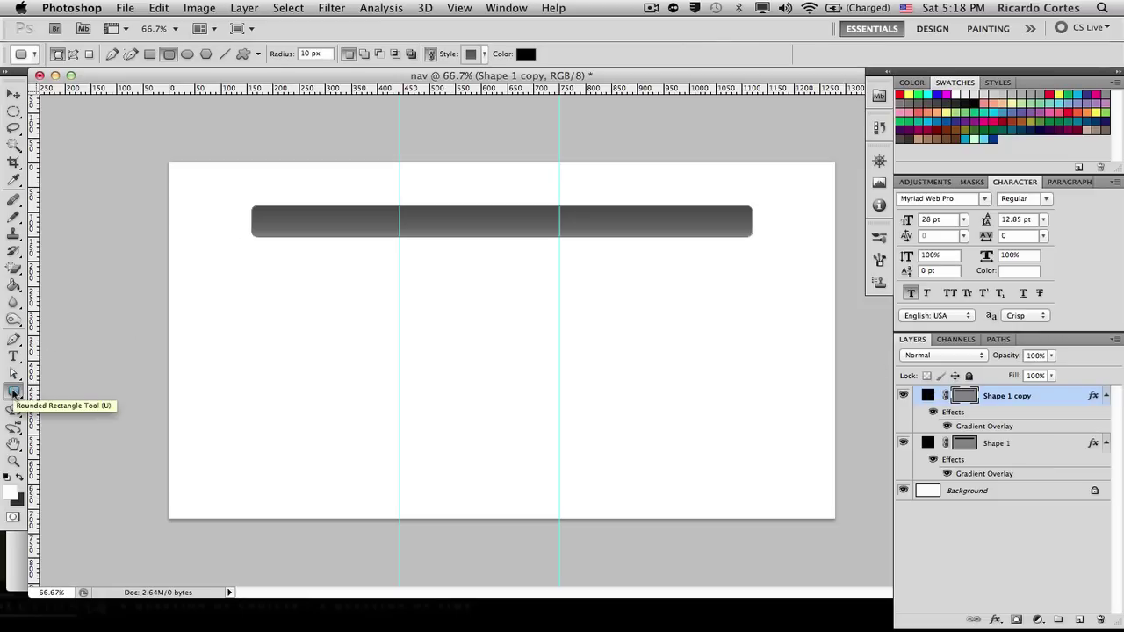
{"action": "key", "text": "shift"}
{"action": "key", "text": "shift+u"}
{"action": "key", "text": "shift+u"}
{"action": "key", "text": "shift+u"}
{"action": "key", "text": "shift+u"}
{"action": "key", "text": "shift+u"}
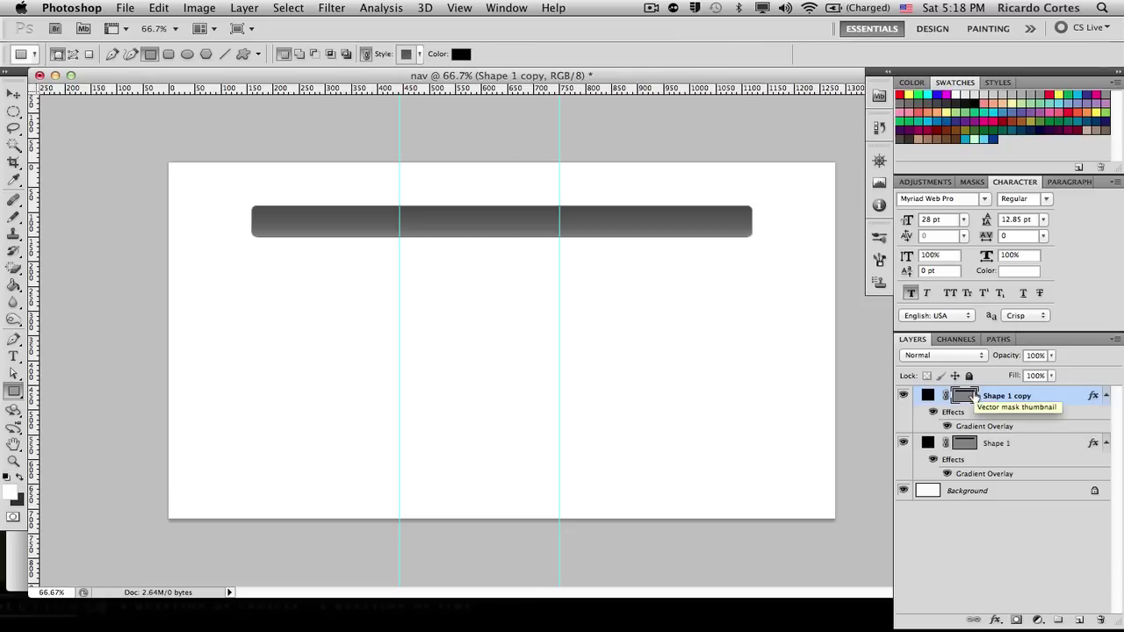
{"action": "left_click", "coordinate": [316, 53]}
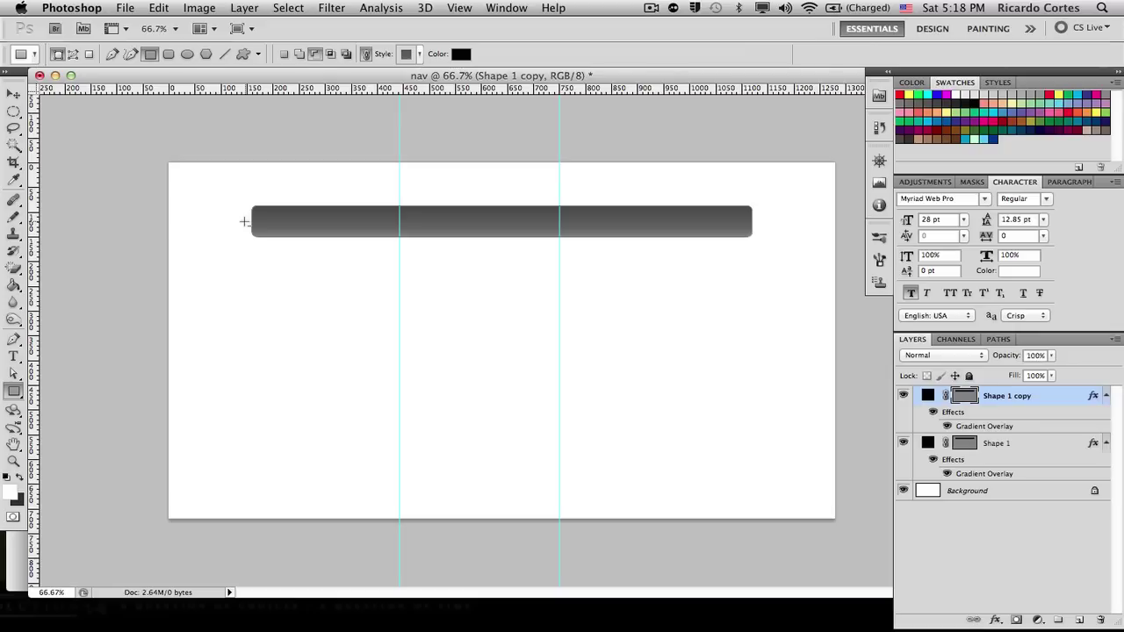
{"action": "left_click_drag", "start_coordinate": [244, 222], "coordinate": [769, 327]}
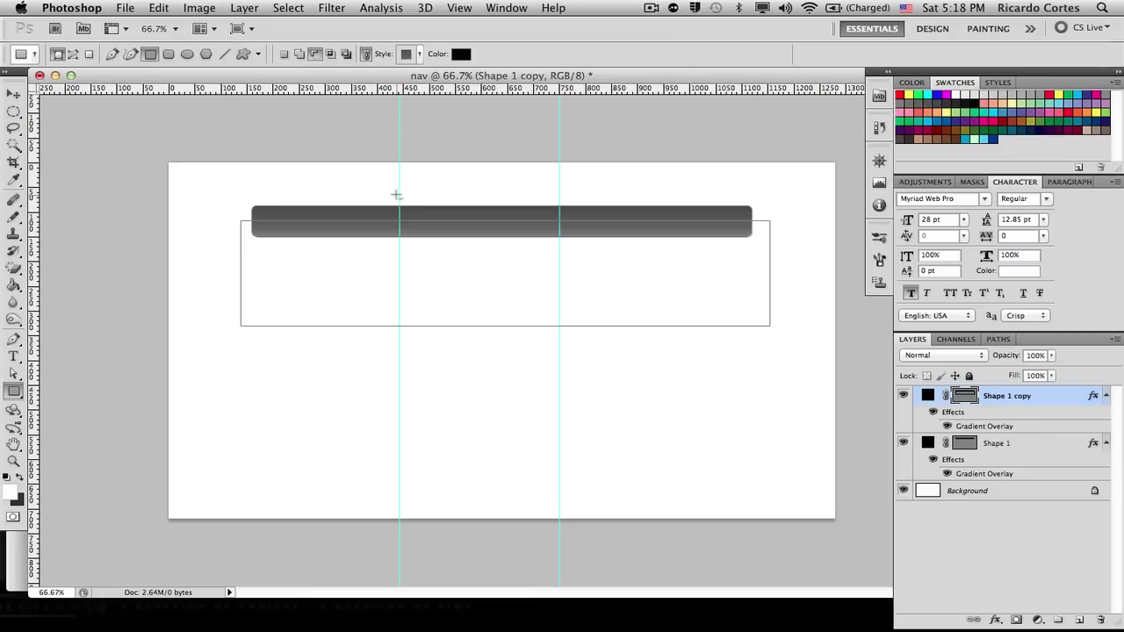
{"action": "left_click_drag", "start_coordinate": [401, 201], "coordinate": [760, 223]}
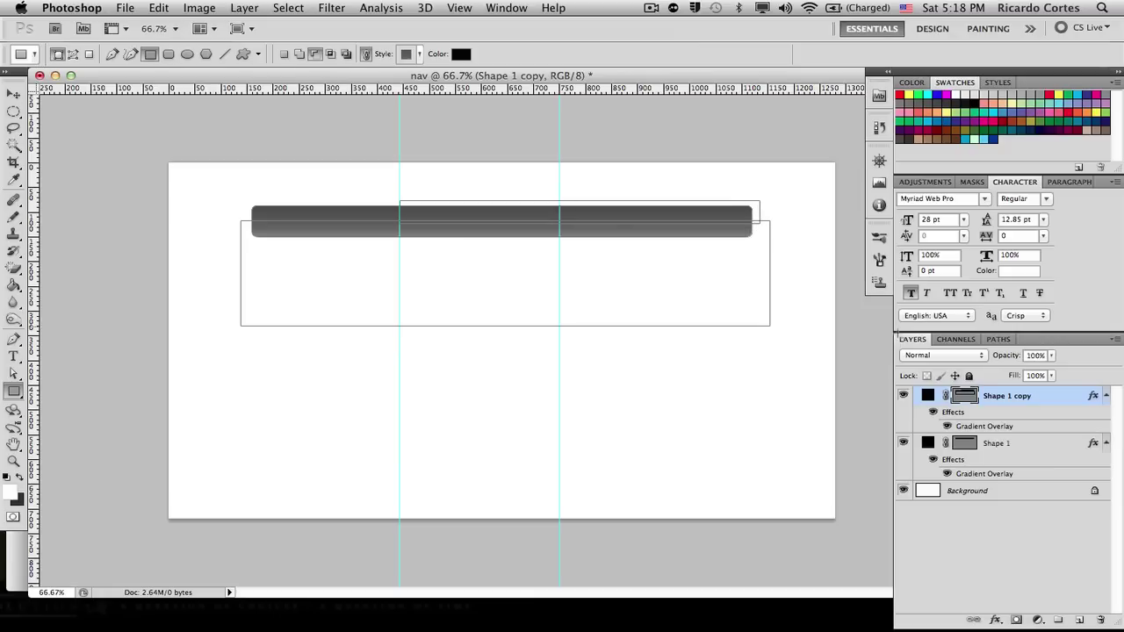
Set the fill colour of the Shape 1 copy layer to white (ffffff) and clear its layer style.
{"action": "double_click", "coordinate": [929, 397]}
{"action": "left_click_drag", "start_coordinate": [492, 386], "coordinate": [329, 281]}
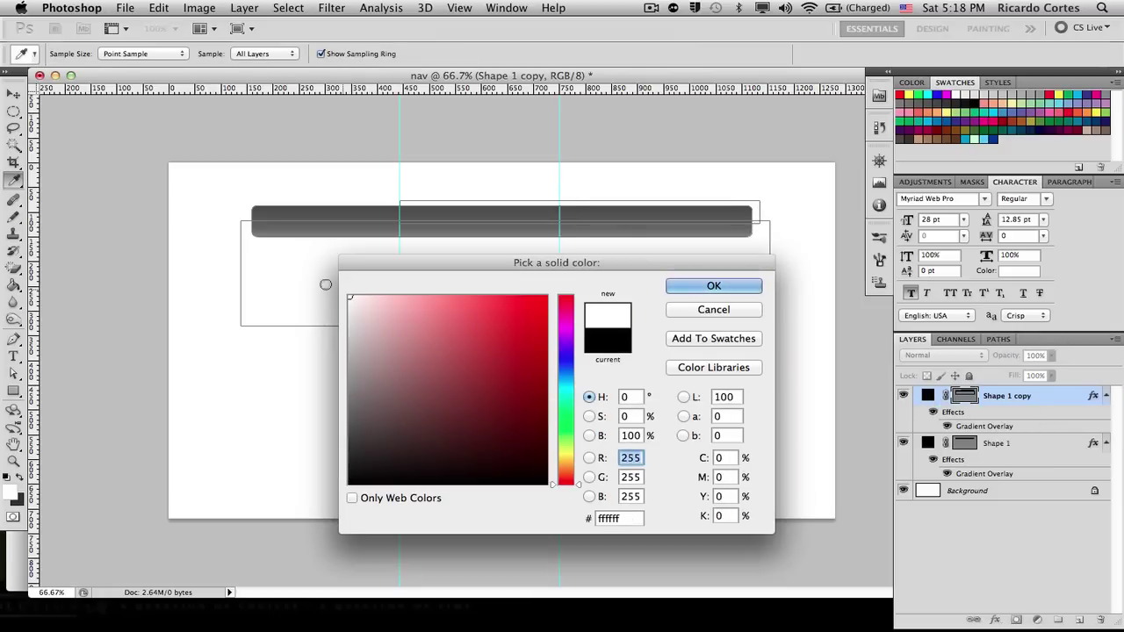
{"action": "left_click", "coordinate": [713, 286]}
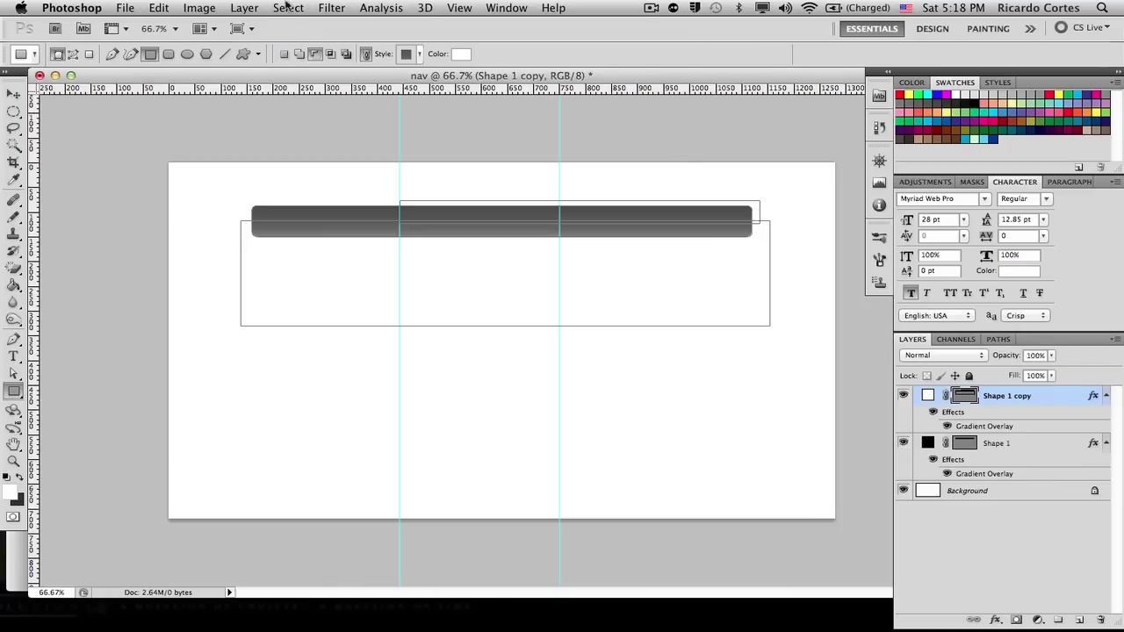
{"action": "left_click", "coordinate": [240, 8]}
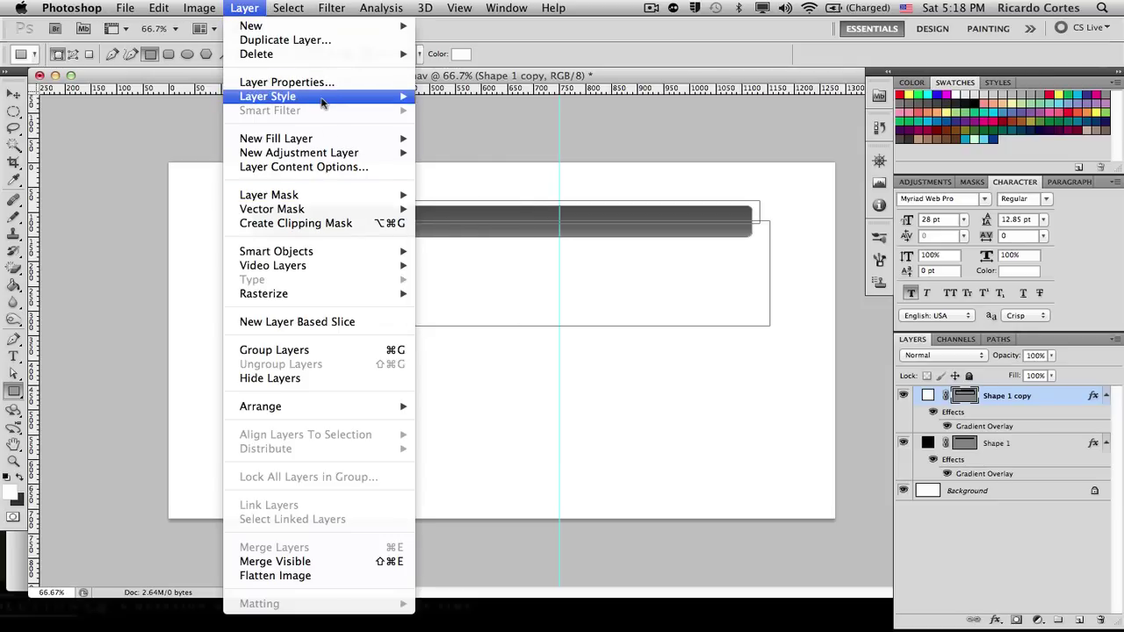
{"action": "mouse_move", "coordinate": [321, 102]}
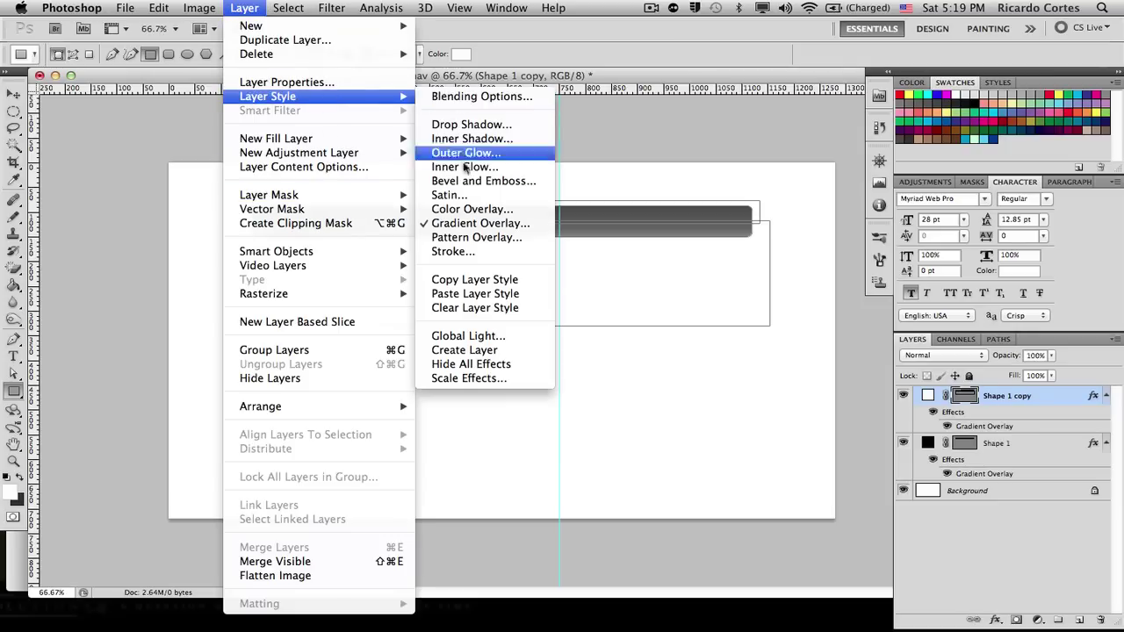
{"action": "left_click", "coordinate": [475, 307]}
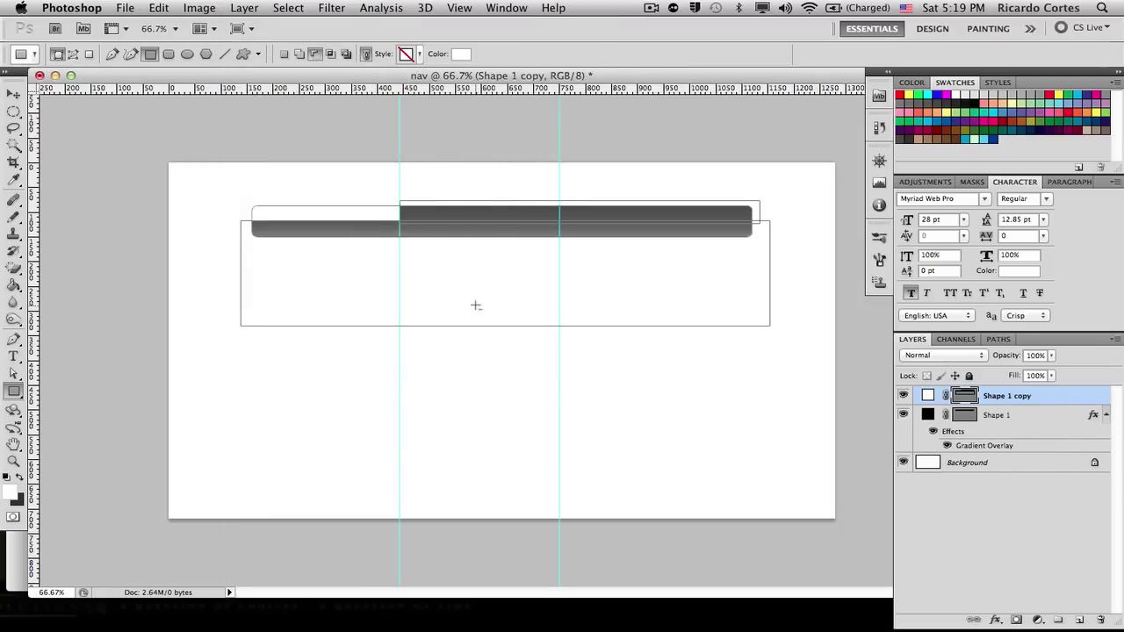
Duplicate the original Shape 1 layer and move the duplicate to the top of the layer stack.
{"action": "left_click", "coordinate": [999, 417]}
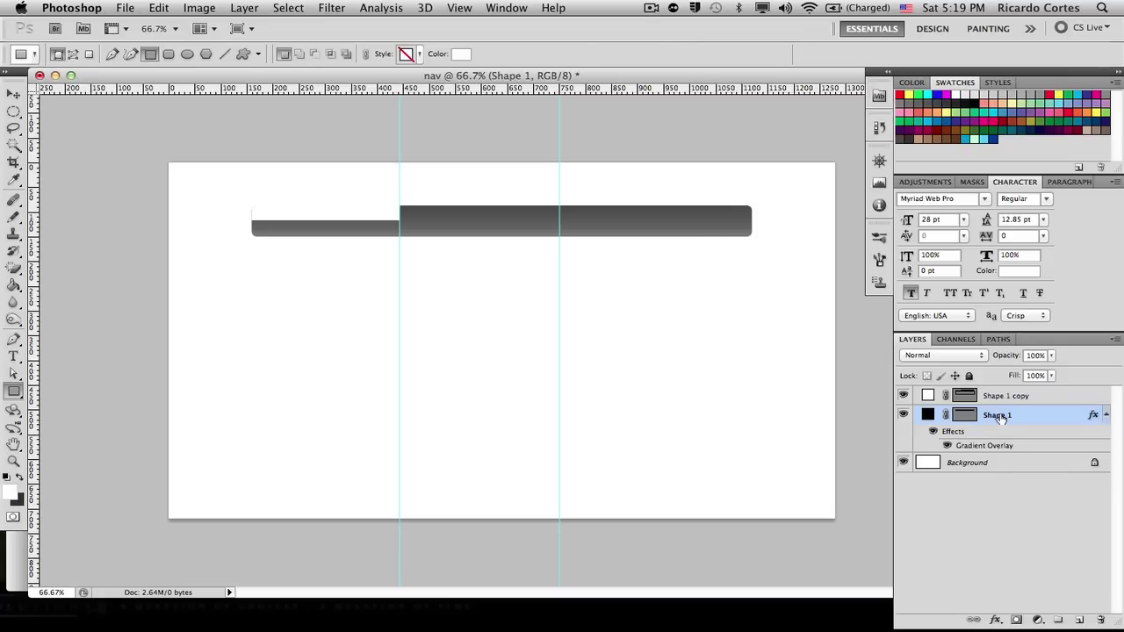
{"action": "key", "text": "super+j"}
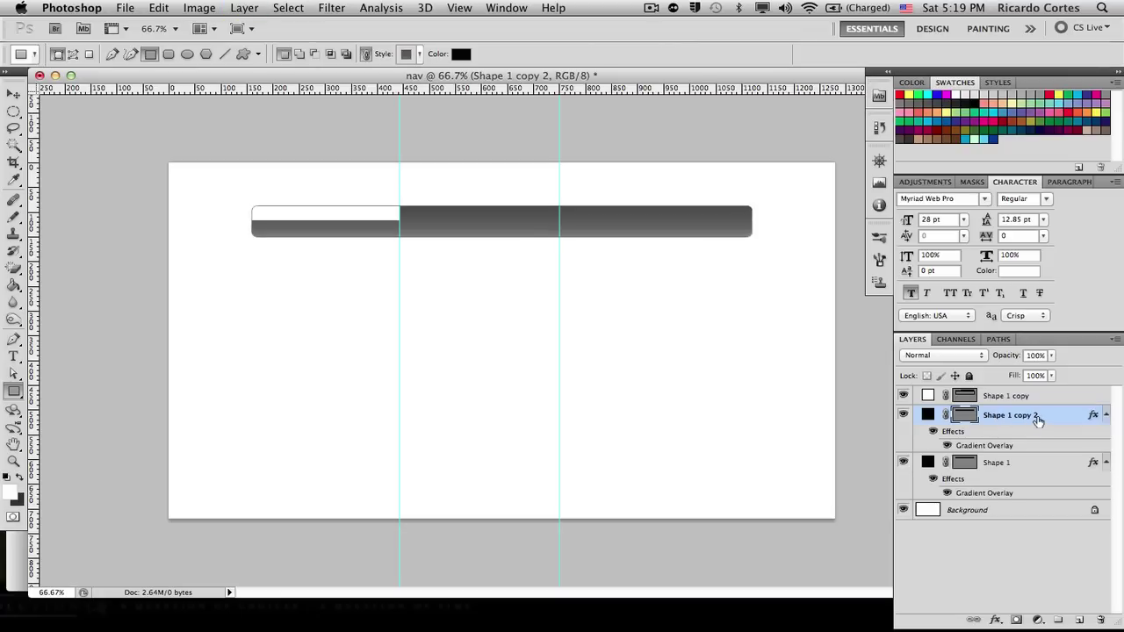
{"action": "left_click_drag", "start_coordinate": [1038, 416], "coordinate": [1039, 396]}
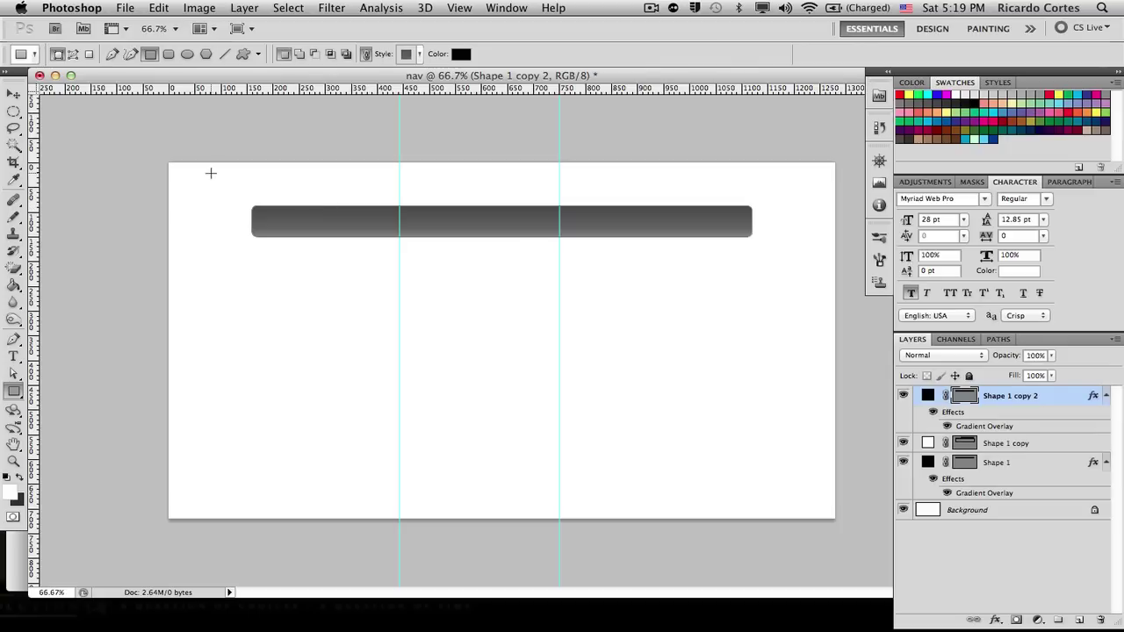
Clear the layer style of Shape 1 copy 2 and subtract rectangles from it so only the section between the guides remains.
{"action": "left_click_drag", "start_coordinate": [237, 195], "coordinate": [401, 281]}
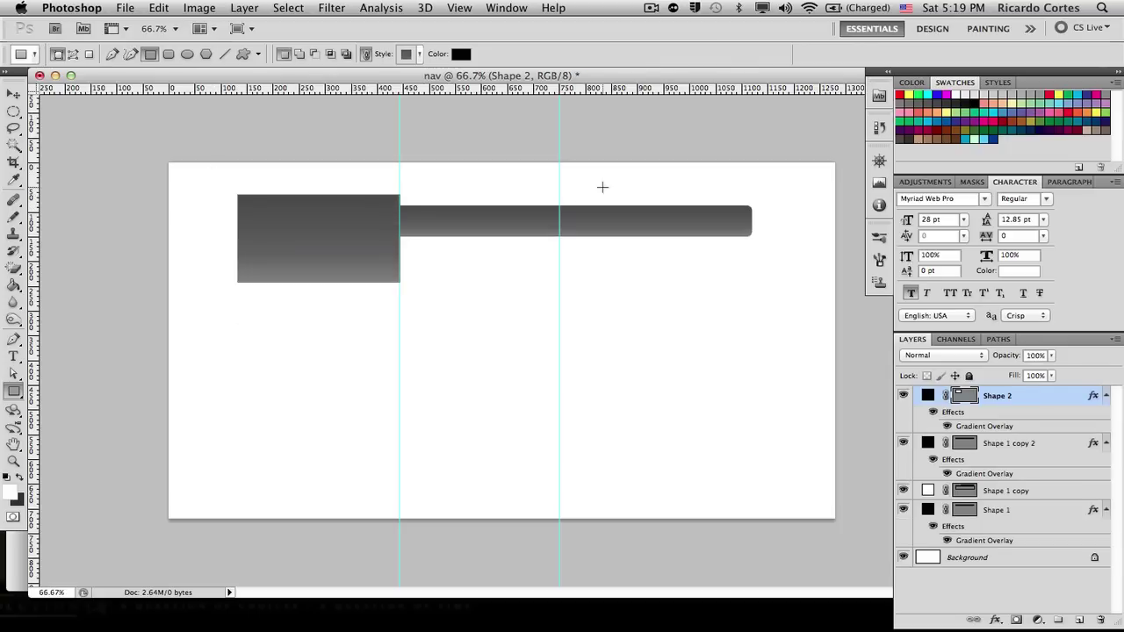
{"action": "key", "text": "super+z"}
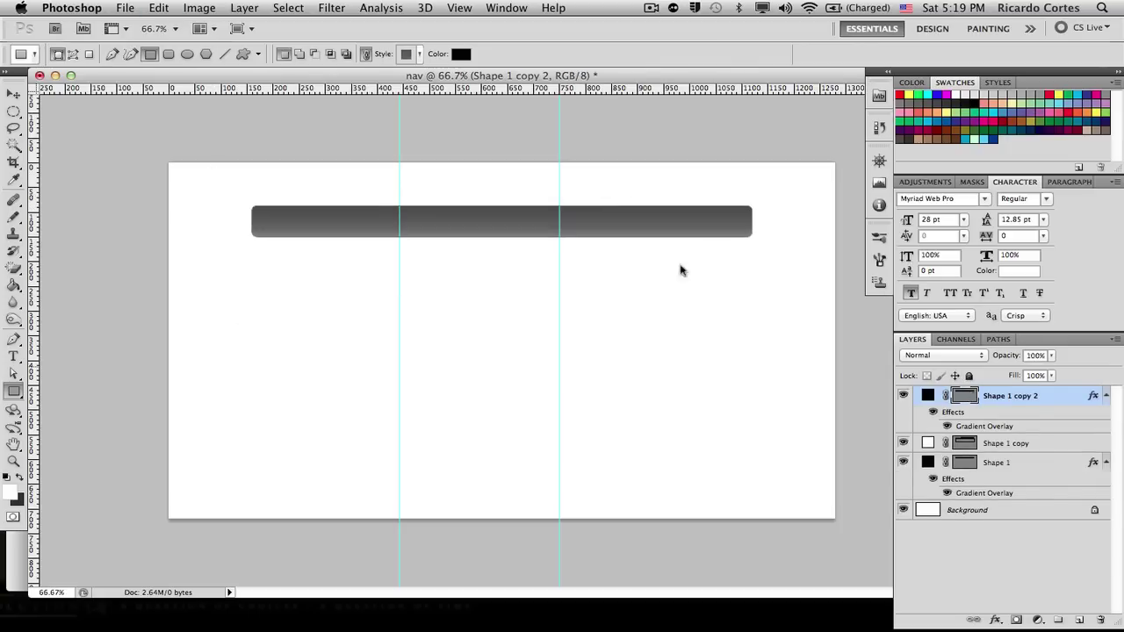
{"action": "left_click", "coordinate": [314, 54]}
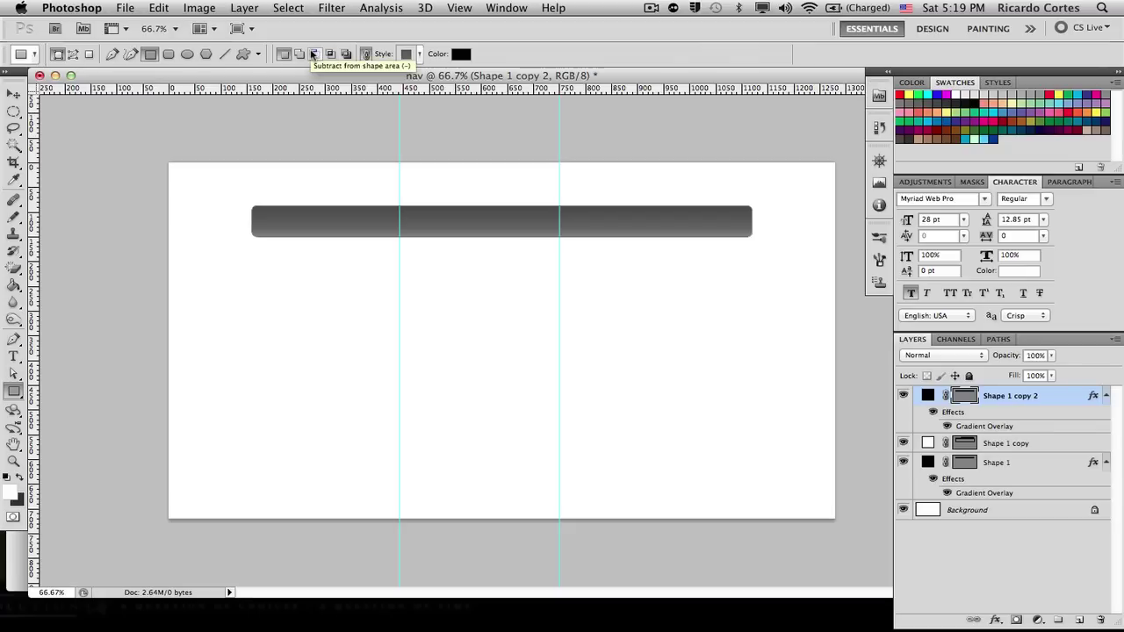
{"action": "left_click", "coordinate": [235, 7]}
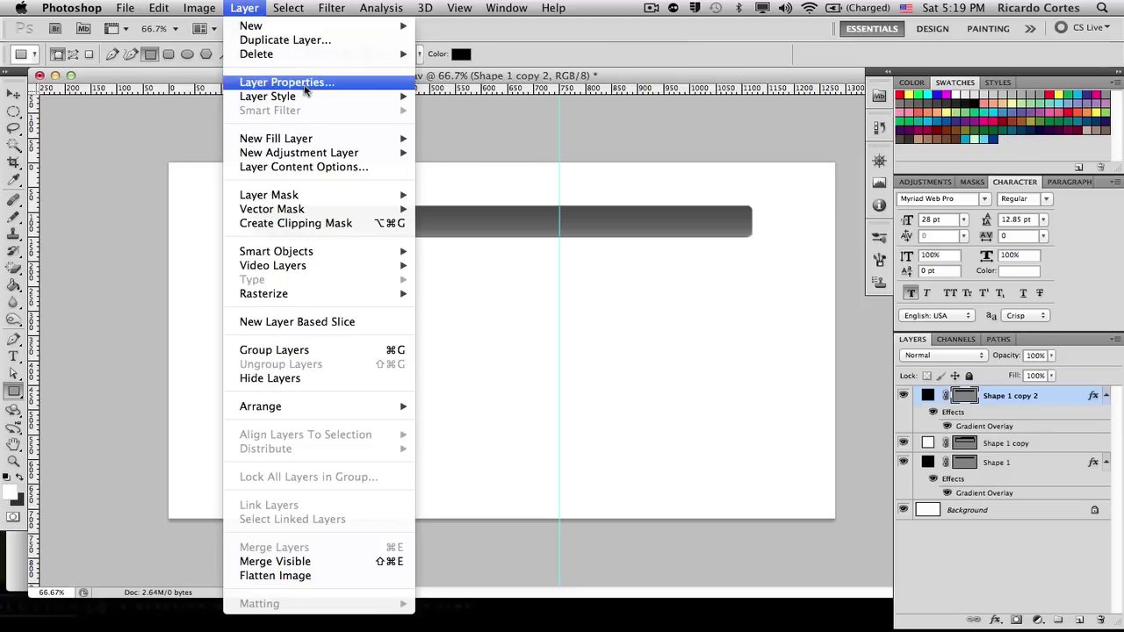
{"action": "mouse_move", "coordinate": [303, 96]}
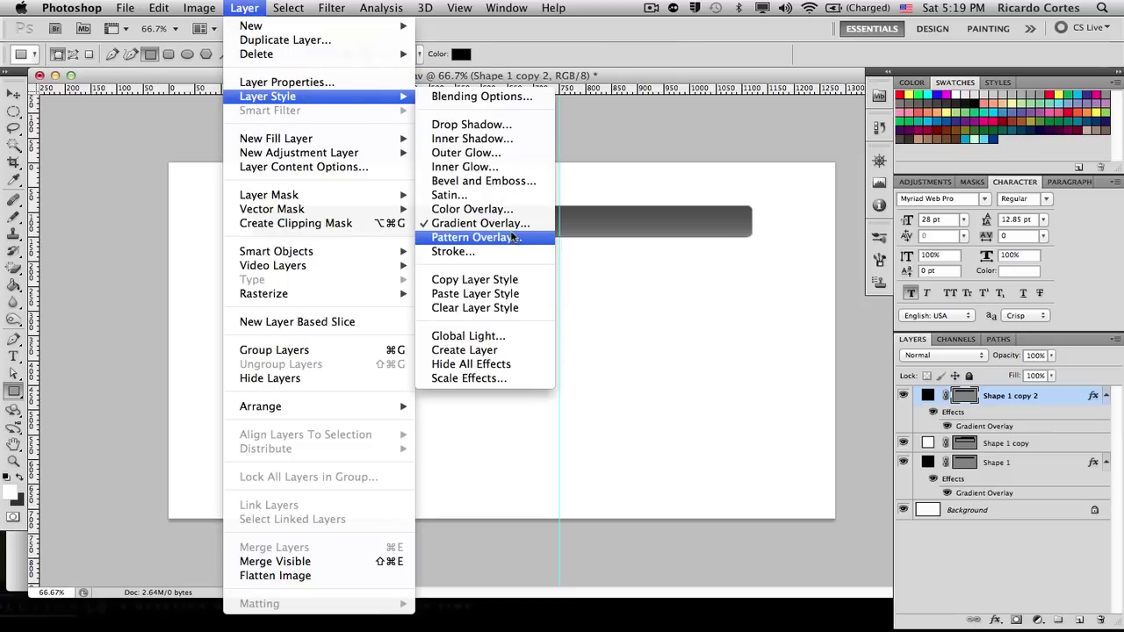
{"action": "left_click", "coordinate": [496, 307]}
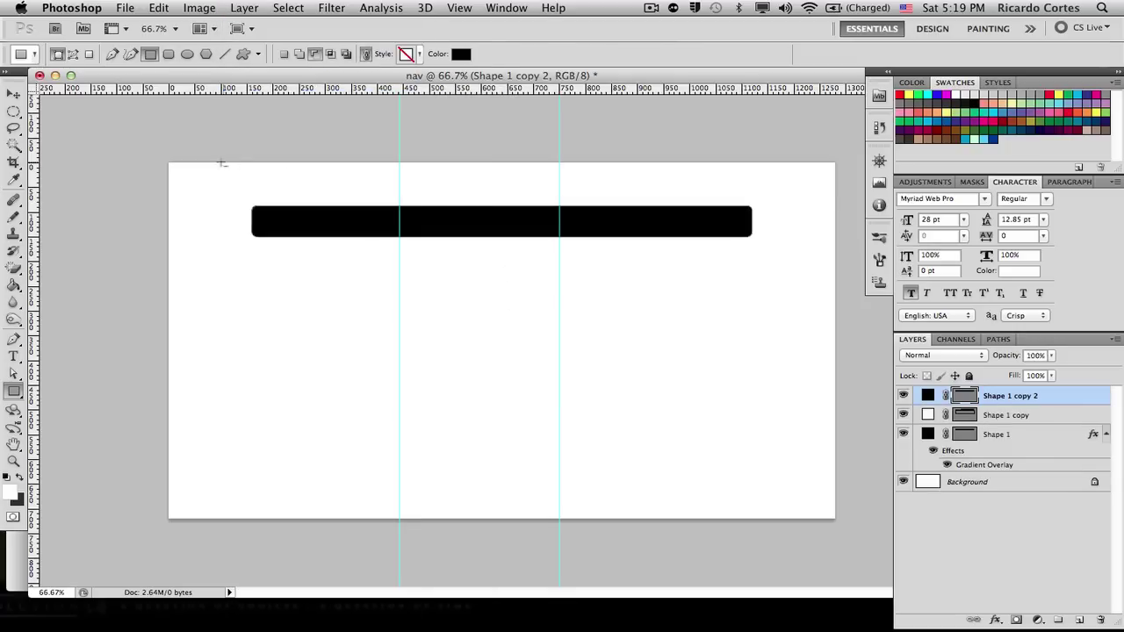
{"action": "left_click_drag", "start_coordinate": [227, 180], "coordinate": [397, 273]}
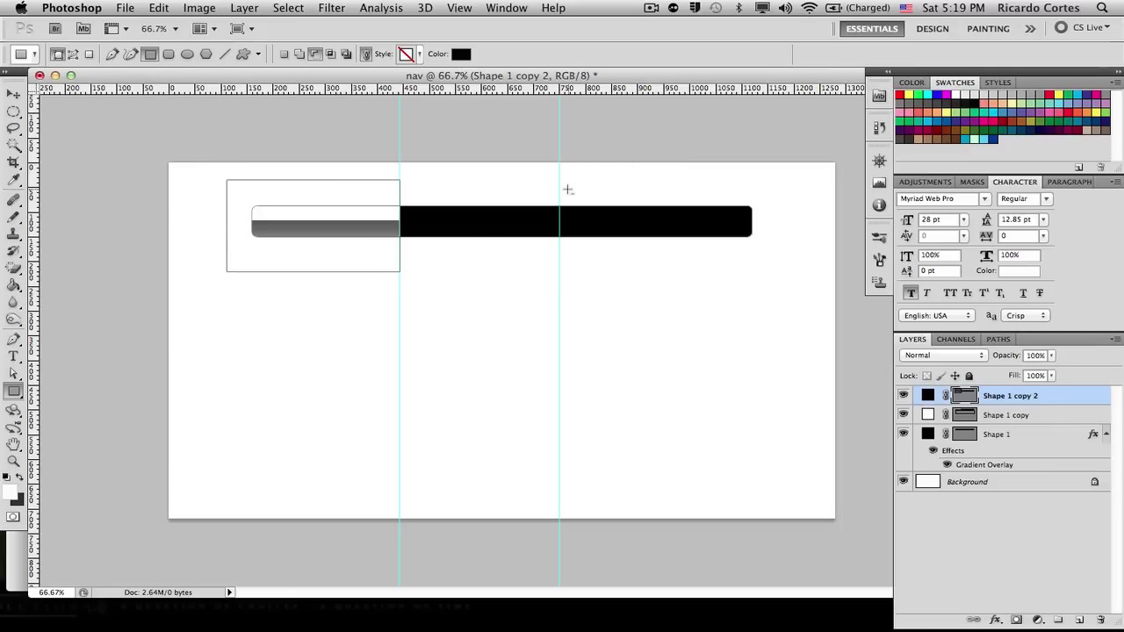
{"action": "left_click_drag", "start_coordinate": [560, 189], "coordinate": [764, 279]}
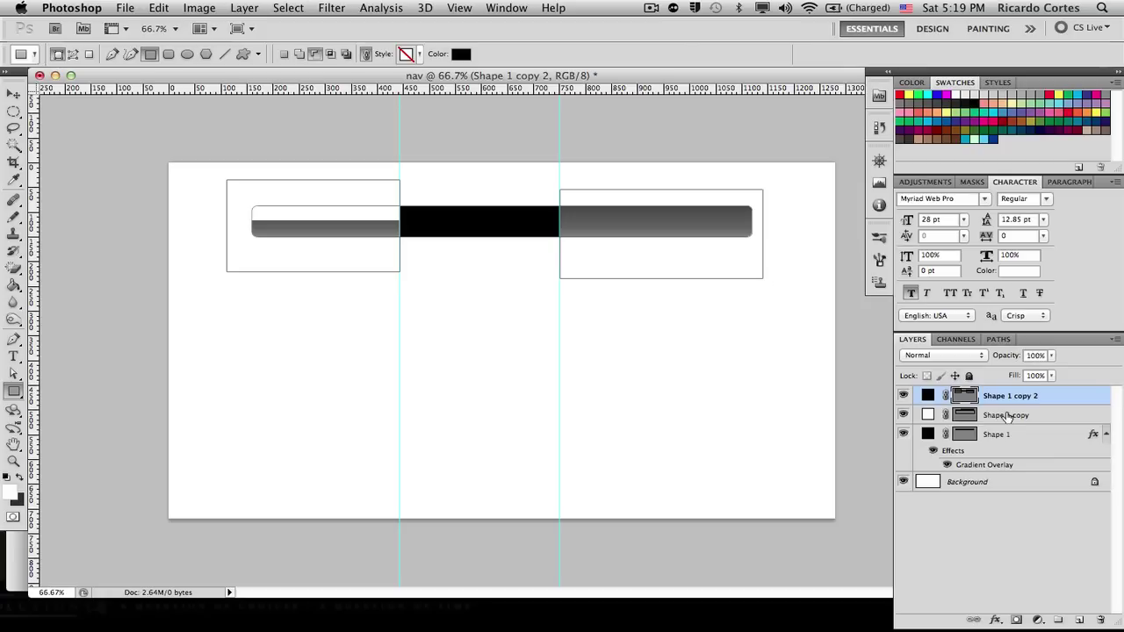
Set the fill colour of the middle section on Shape 1 copy 2 to white.
{"action": "left_click", "coordinate": [928, 396]}
{"action": "double_click", "coordinate": [928, 396]}
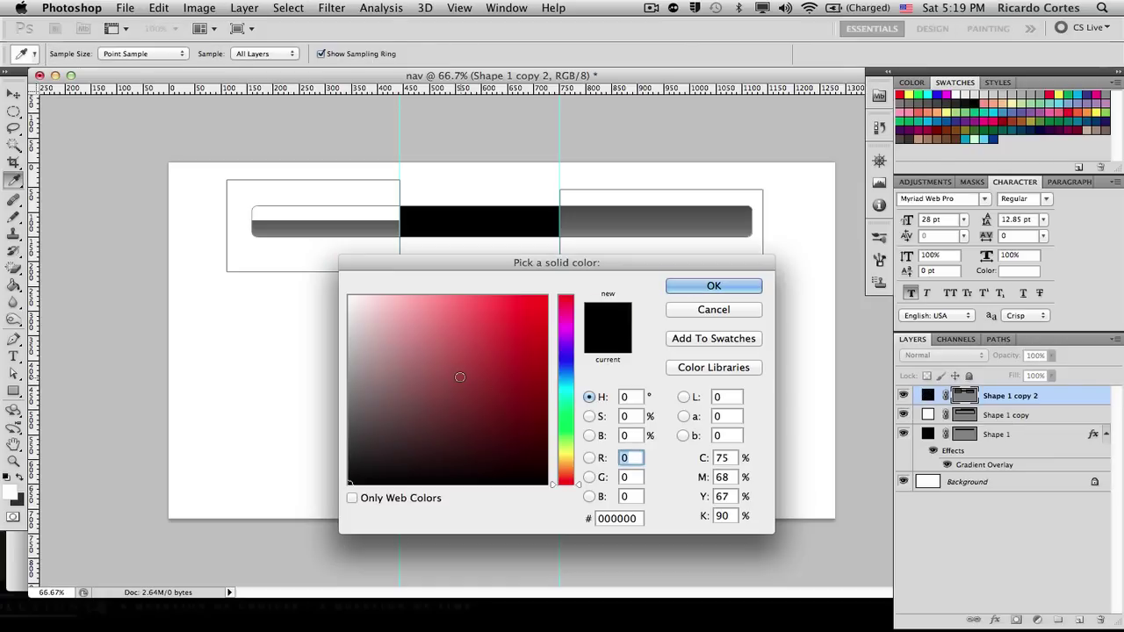
{"action": "left_click", "coordinate": [350, 299]}
{"action": "left_click", "coordinate": [692, 290]}
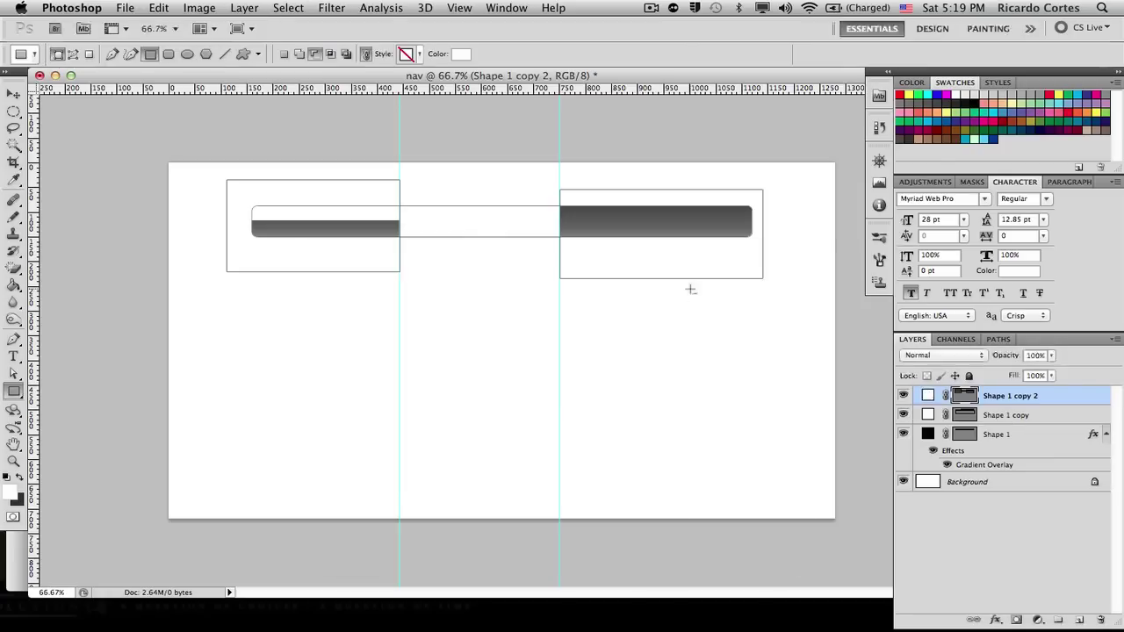
Duplicate the original Shape 1 layer again, move the duplicate to the top of the stack, and clear its layer style.
{"action": "left_click", "coordinate": [1009, 436]}
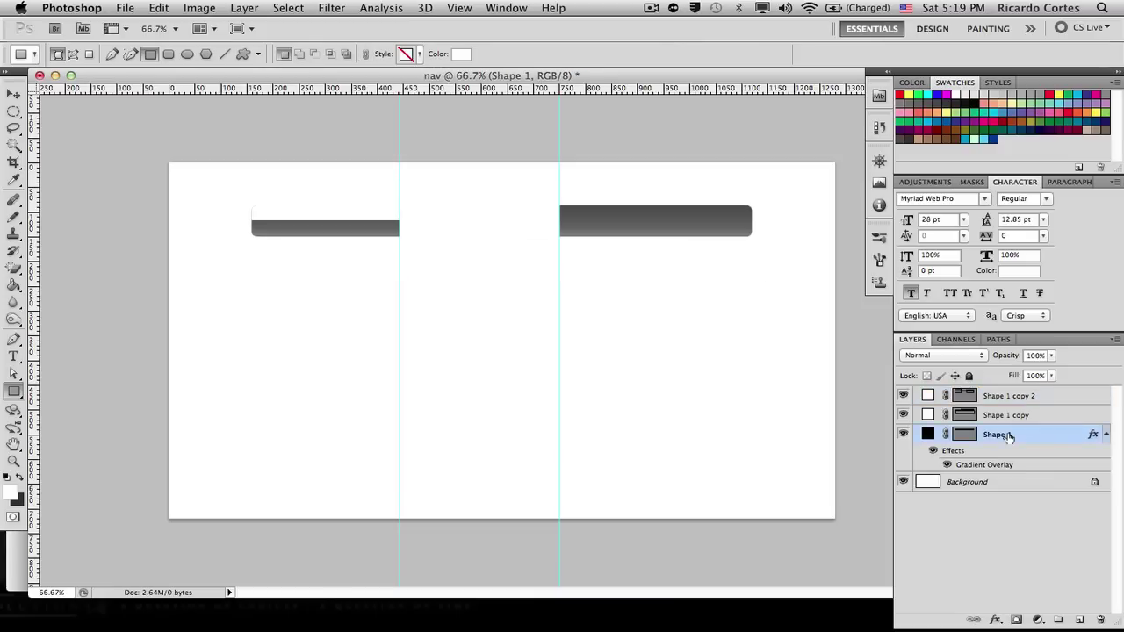
{"action": "key", "text": "super+j"}
{"action": "left_click_drag", "start_coordinate": [1009, 437], "coordinate": [1009, 395]}
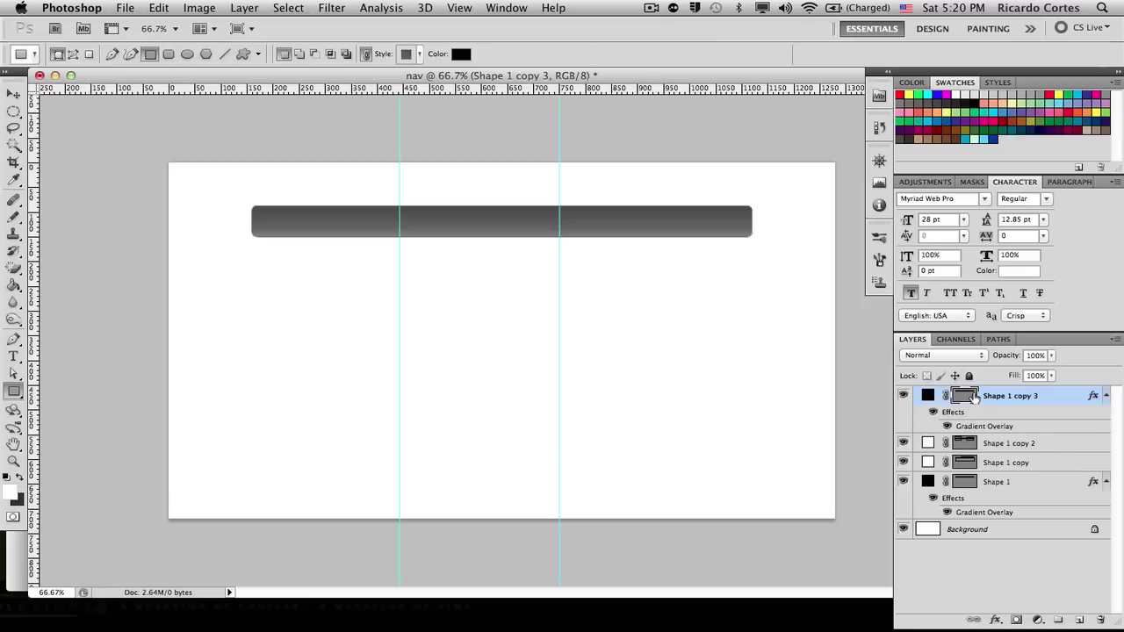
{"action": "left_click", "coordinate": [234, 8]}
{"action": "mouse_move", "coordinate": [267, 96]}
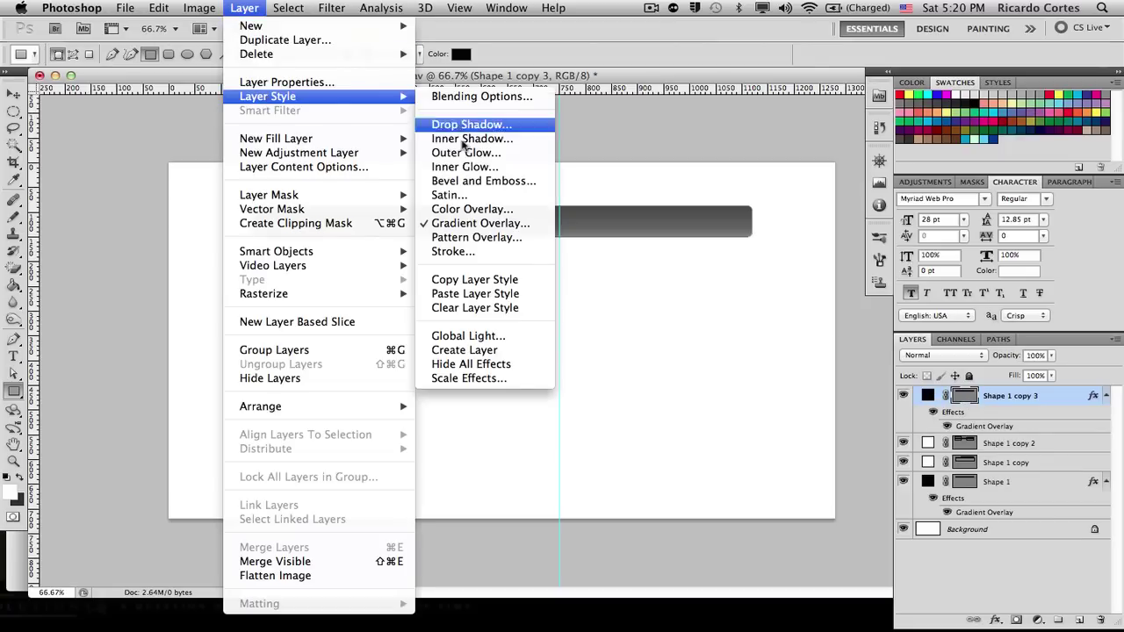
{"action": "left_click", "coordinate": [475, 307]}
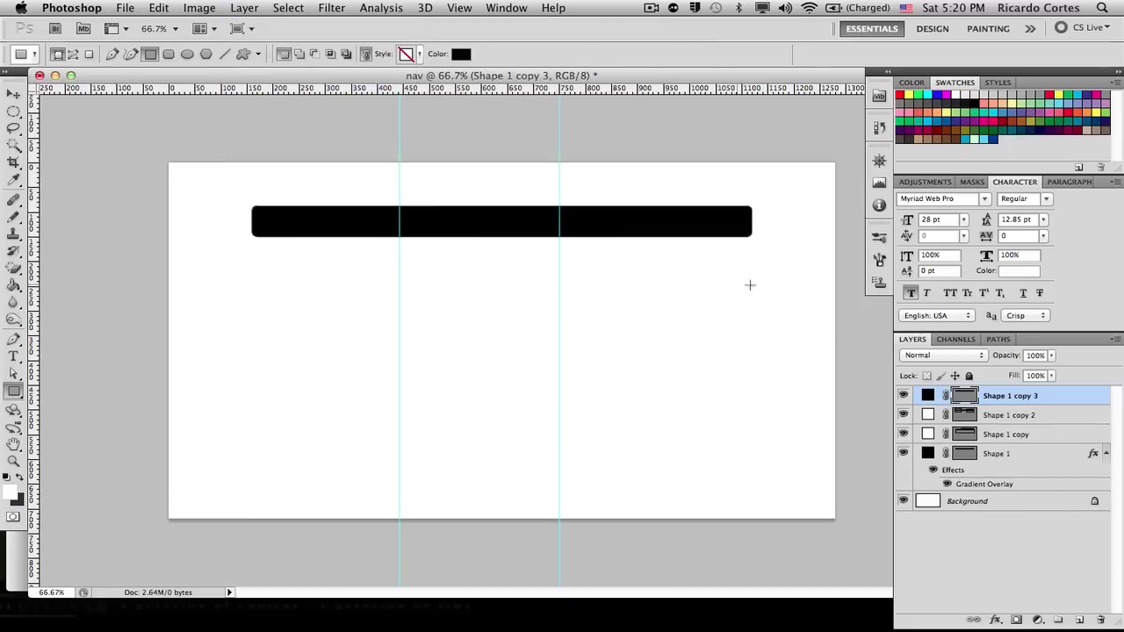
Subtract rectangles from Shape 1 copy 3, removing everything left of the 750 px guide and the lower half of the remaining section.
{"action": "left_click_drag", "start_coordinate": [234, 189], "coordinate": [561, 303]}
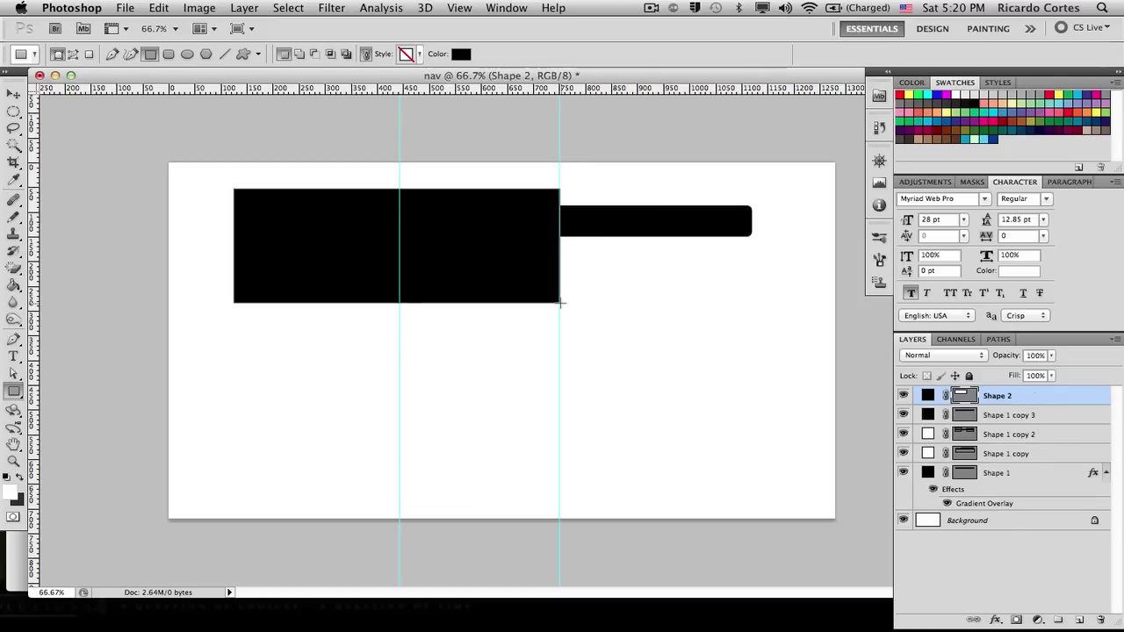
{"action": "key", "text": "super+z"}
{"action": "left_click", "coordinate": [315, 54]}
{"action": "left_click_drag", "start_coordinate": [236, 180], "coordinate": [559, 269]}
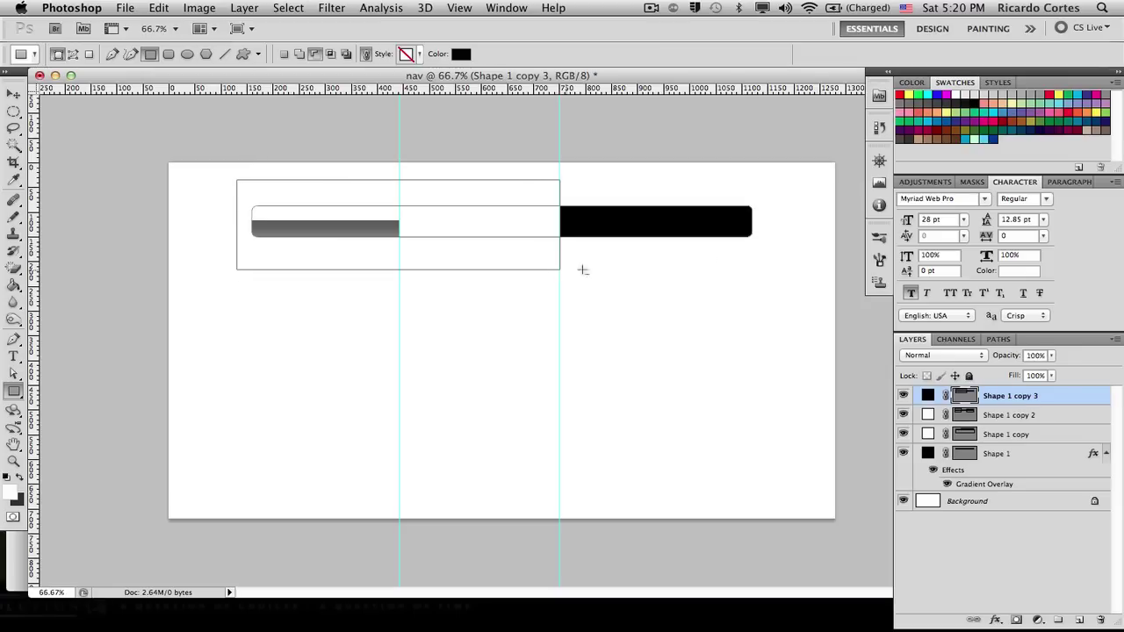
{"action": "left_click_drag", "start_coordinate": [770, 234], "coordinate": [516, 288]}
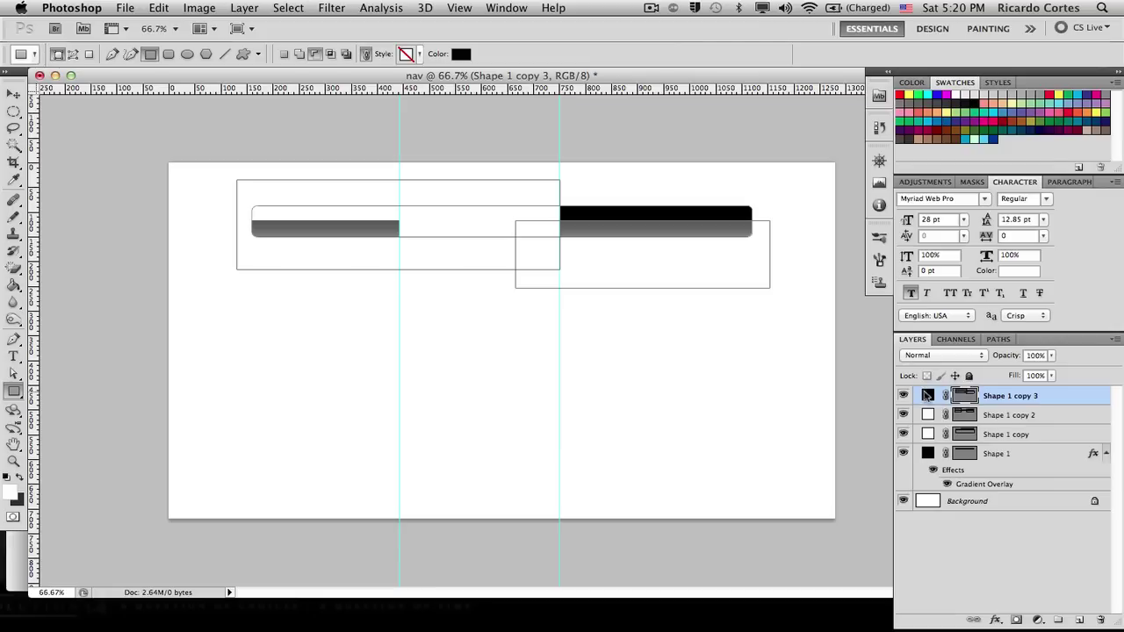
Set the fill colour of the right-hand section on Shape 1 copy 3 to white.
{"action": "double_click", "coordinate": [927, 397]}
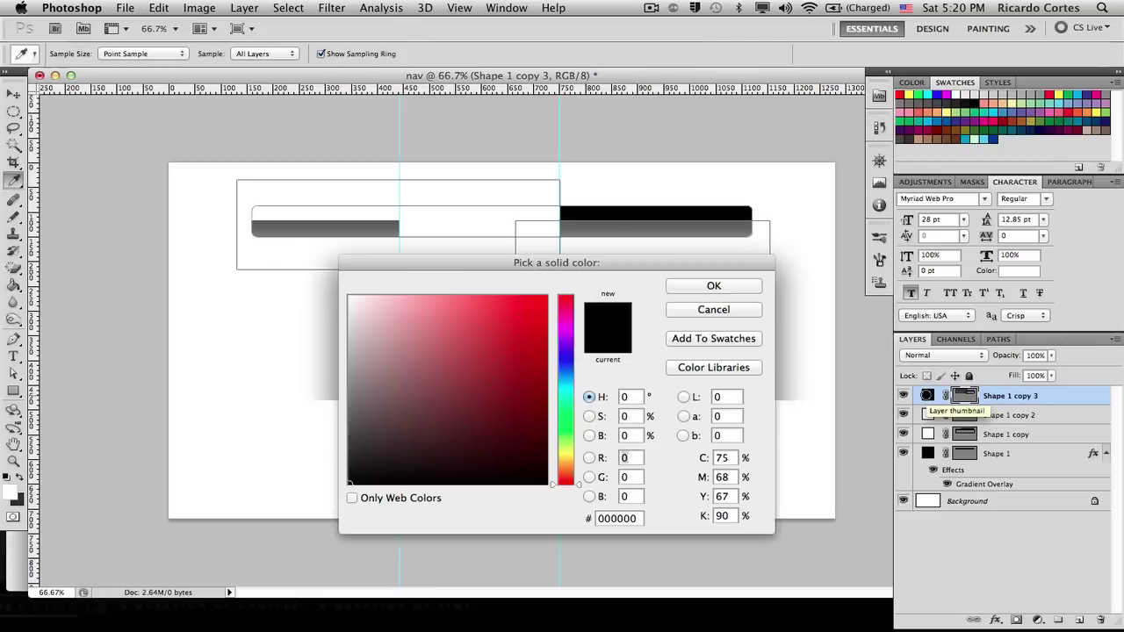
{"action": "left_click_drag", "start_coordinate": [349, 404], "coordinate": [347, 292]}
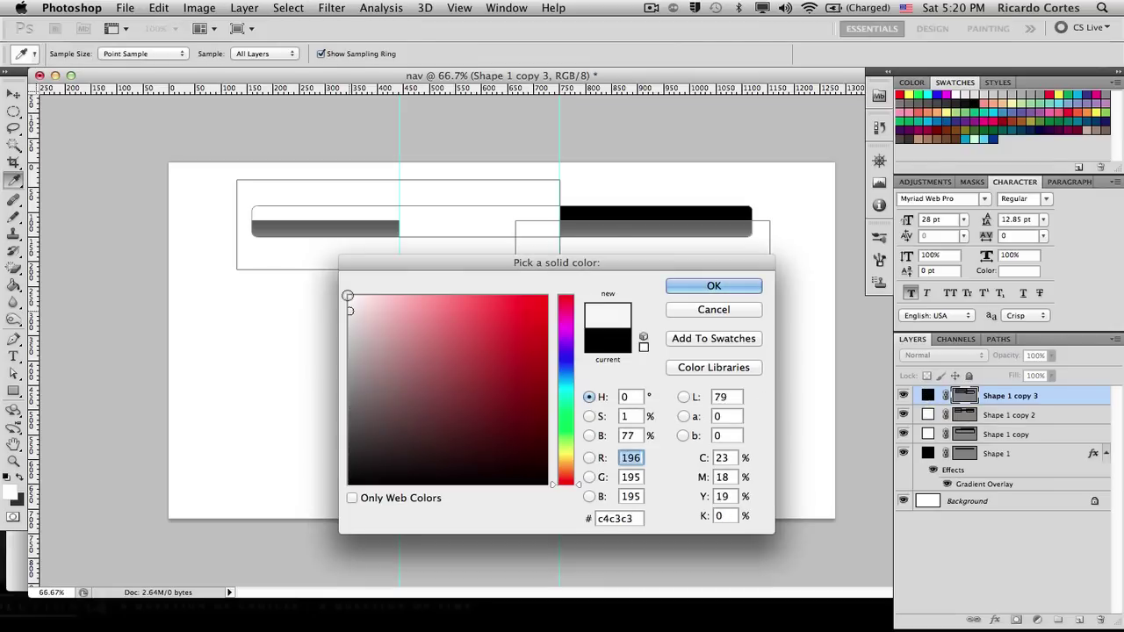
{"action": "left_click", "coordinate": [716, 288]}
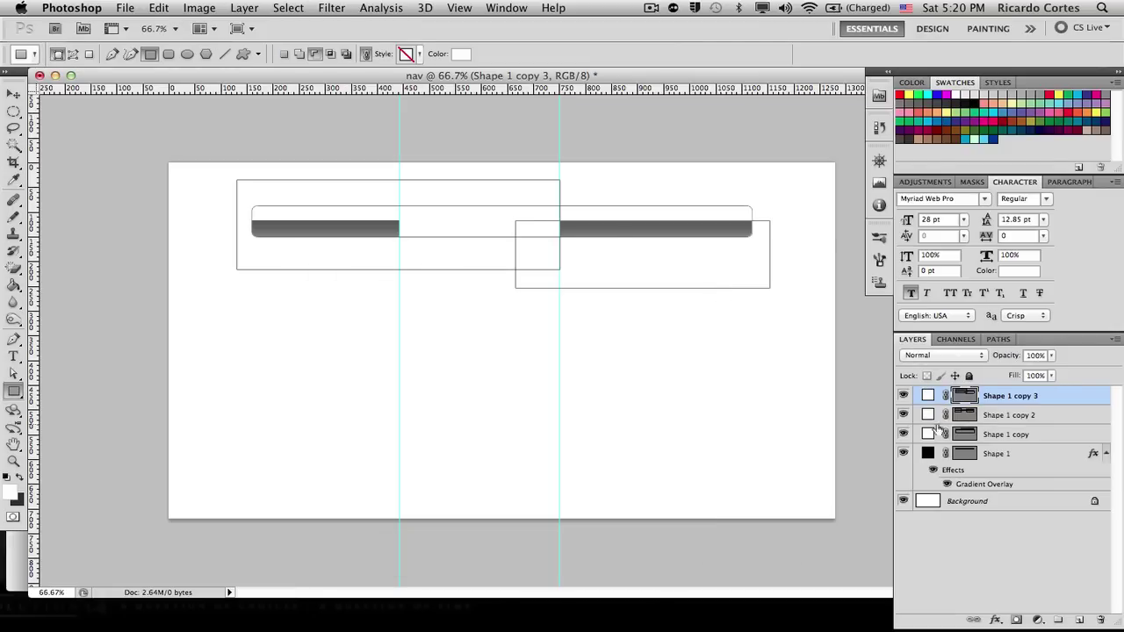
Subtract a rectangle from Shape 1 copy 2 to remove the lower half of the white middle section.
{"action": "left_click", "coordinate": [903, 415]}
{"action": "left_click", "coordinate": [903, 415]}
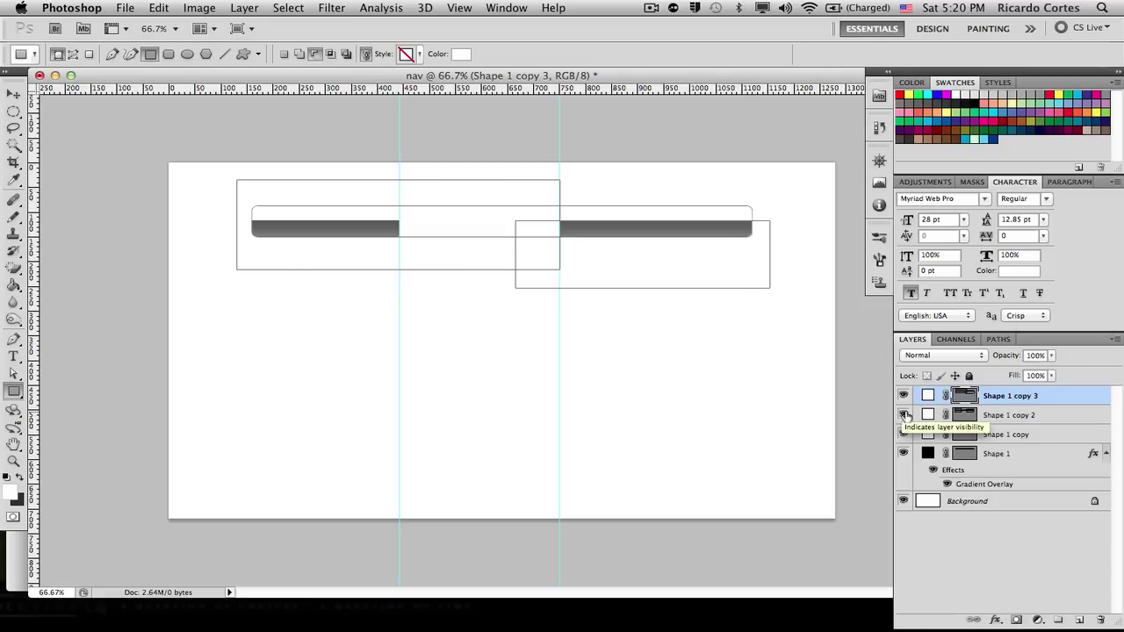
{"action": "left_click", "coordinate": [991, 416]}
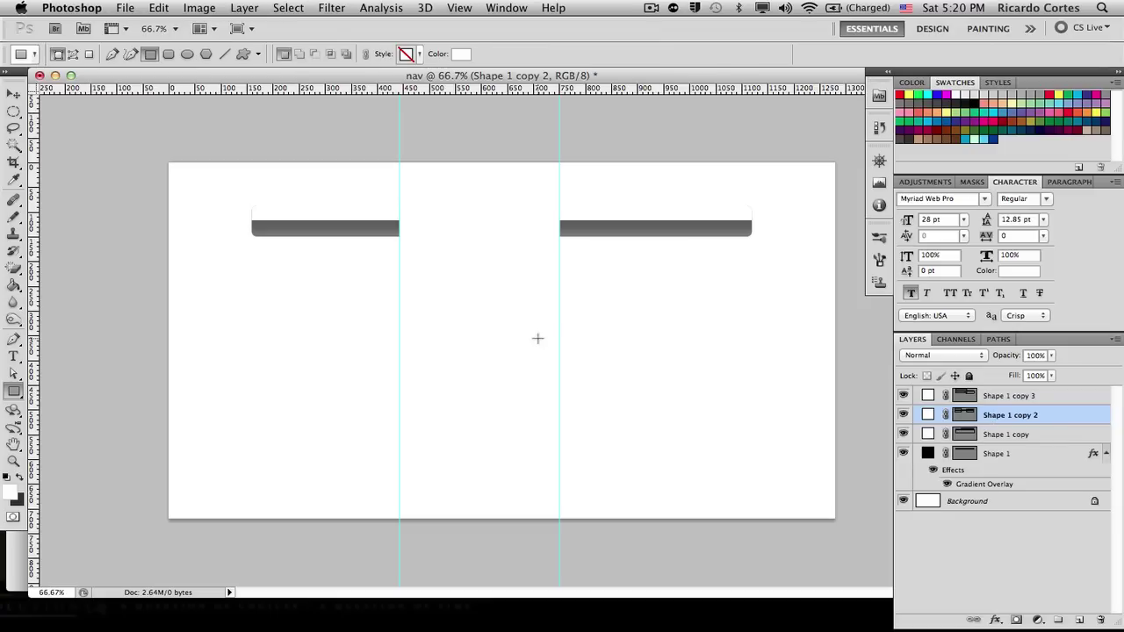
{"action": "left_click", "coordinate": [971, 418]}
{"action": "left_click", "coordinate": [330, 53]}
{"action": "left_click", "coordinate": [314, 53]}
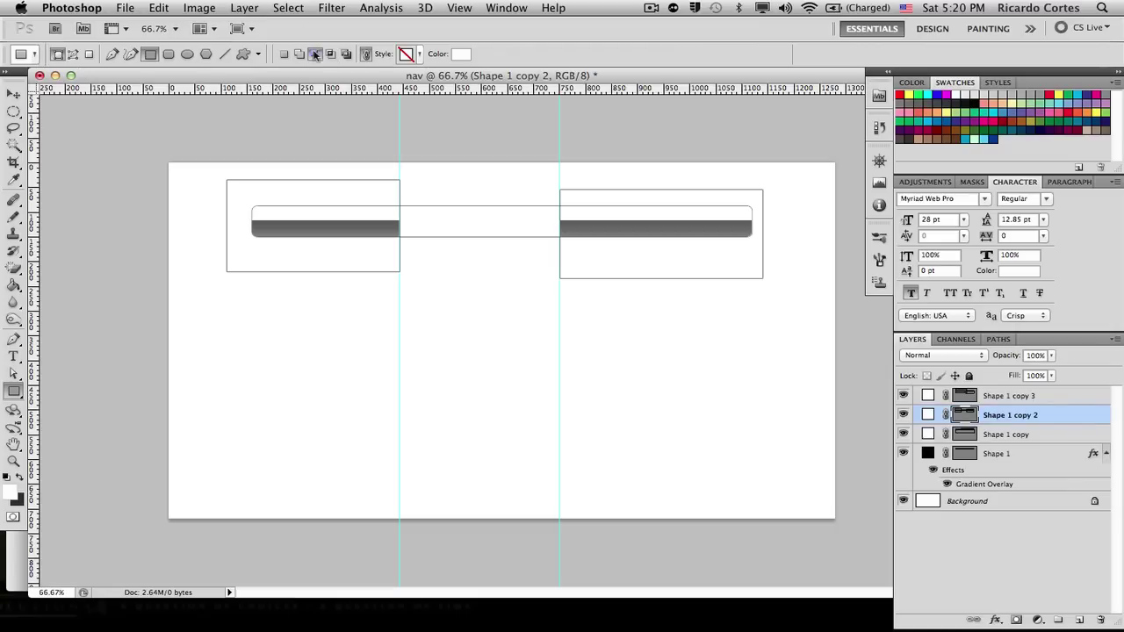
{"action": "left_click_drag", "start_coordinate": [306, 245], "coordinate": [678, 296]}
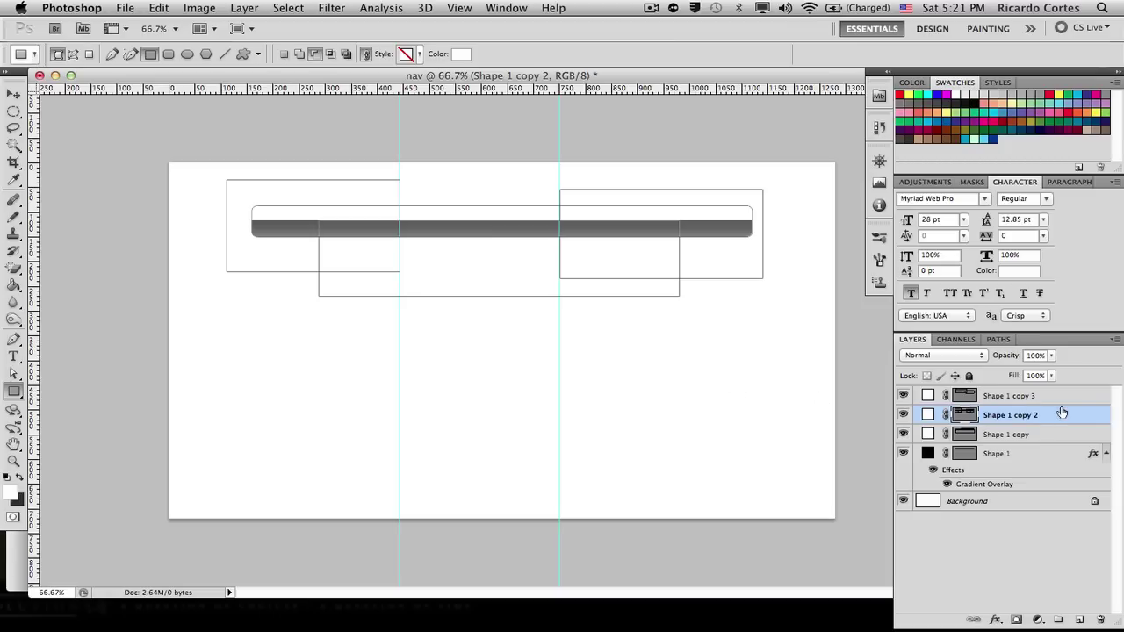
Try the Soft Light blend mode on the Shape 1 copy layer, and settle on Overlay.
{"action": "left_click", "coordinate": [1002, 435]}
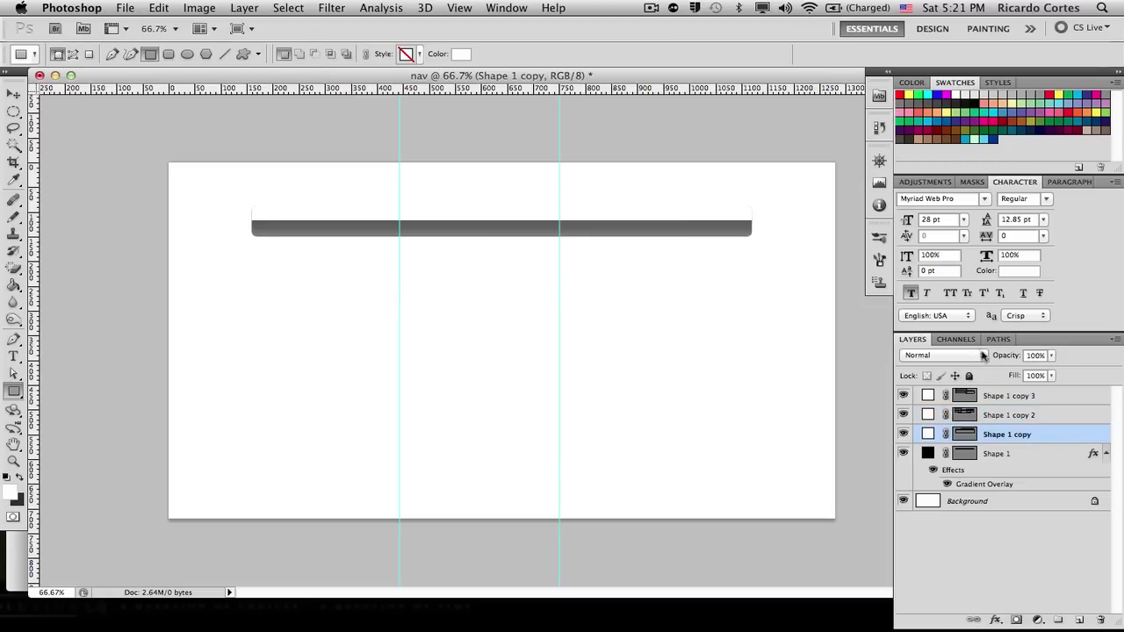
{"action": "left_click", "coordinate": [981, 357]}
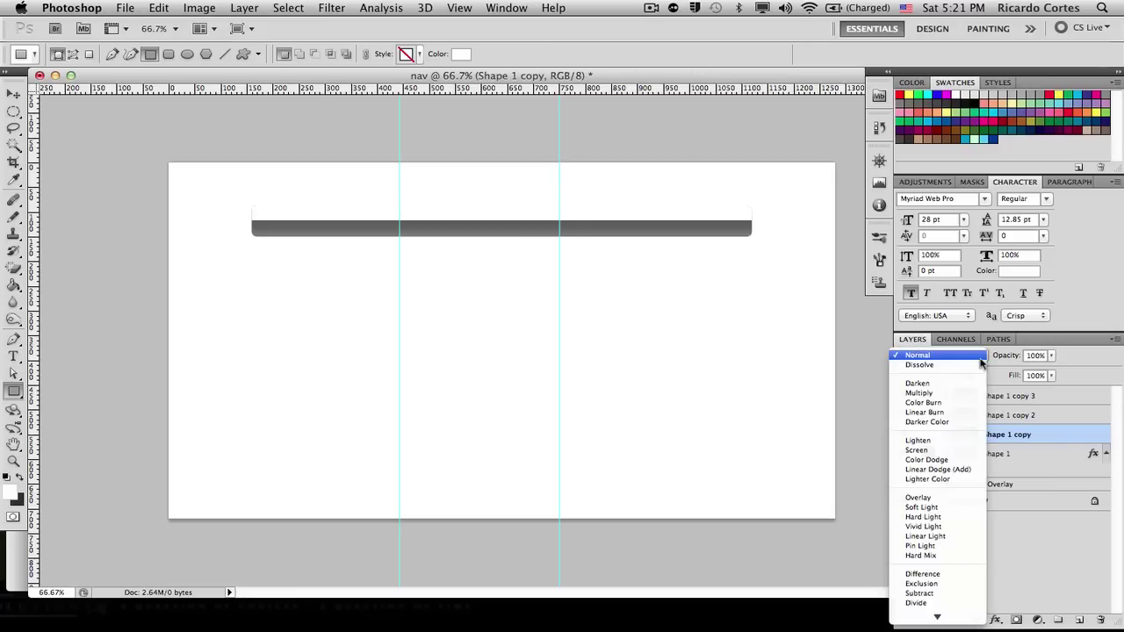
{"action": "left_click", "coordinate": [958, 508]}
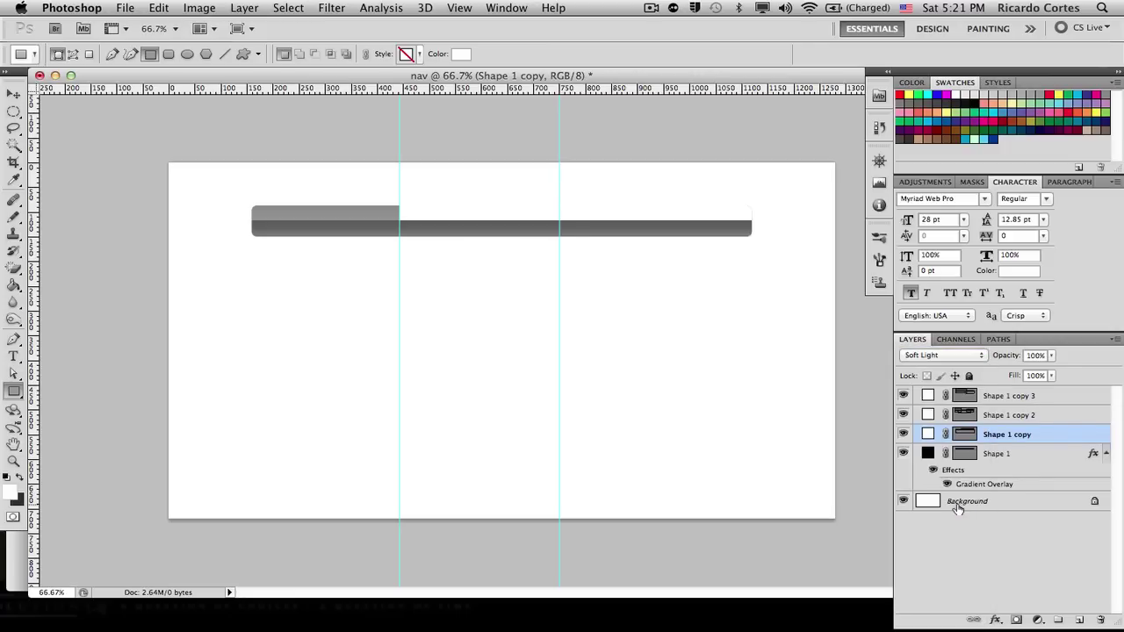
{"action": "left_click", "coordinate": [981, 356]}
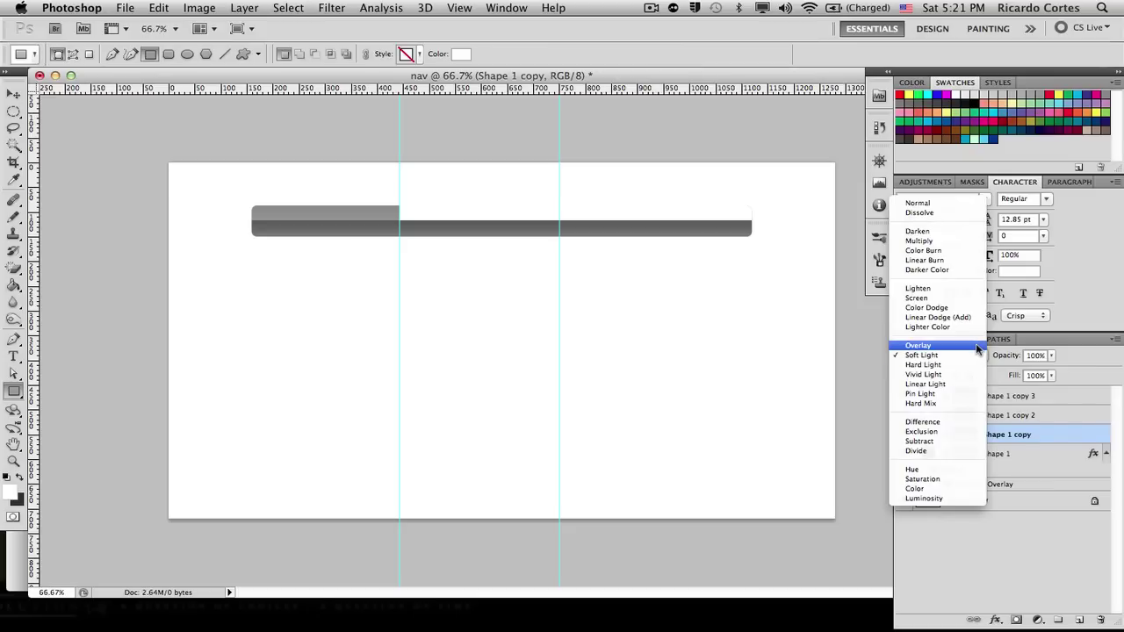
{"action": "left_click", "coordinate": [978, 349]}
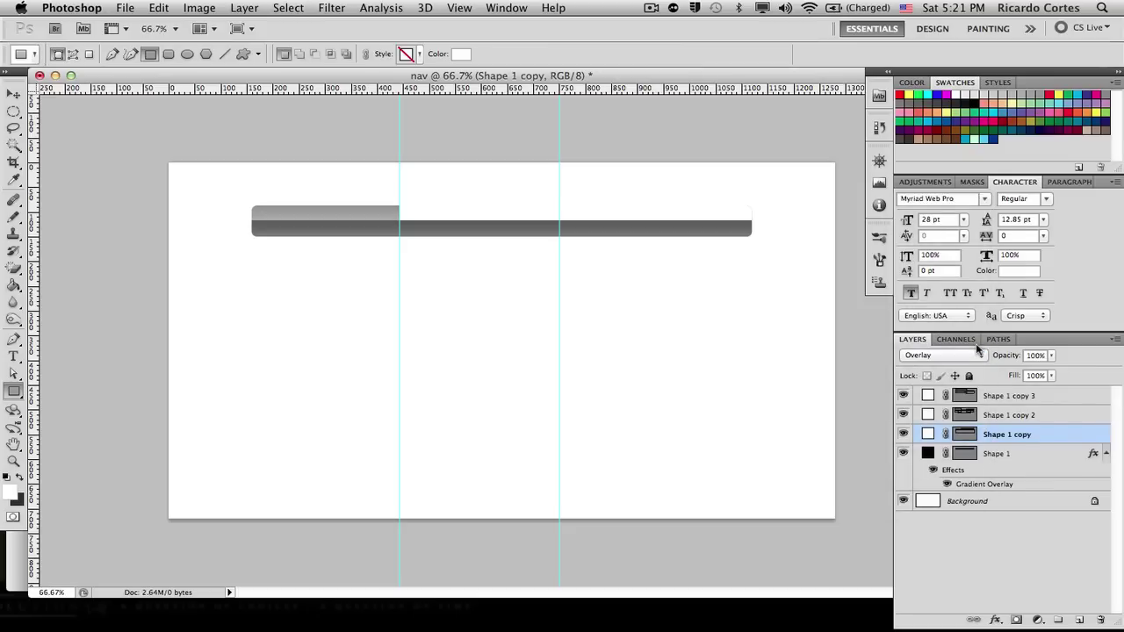
Set the blend mode of the Shape 1 copy 2 layer to Overlay.
{"action": "left_click", "coordinate": [1007, 399], "text": "shift"}
{"action": "left_click", "coordinate": [1001, 442]}
{"action": "left_click", "coordinate": [999, 419]}
{"action": "left_click", "coordinate": [981, 357]}
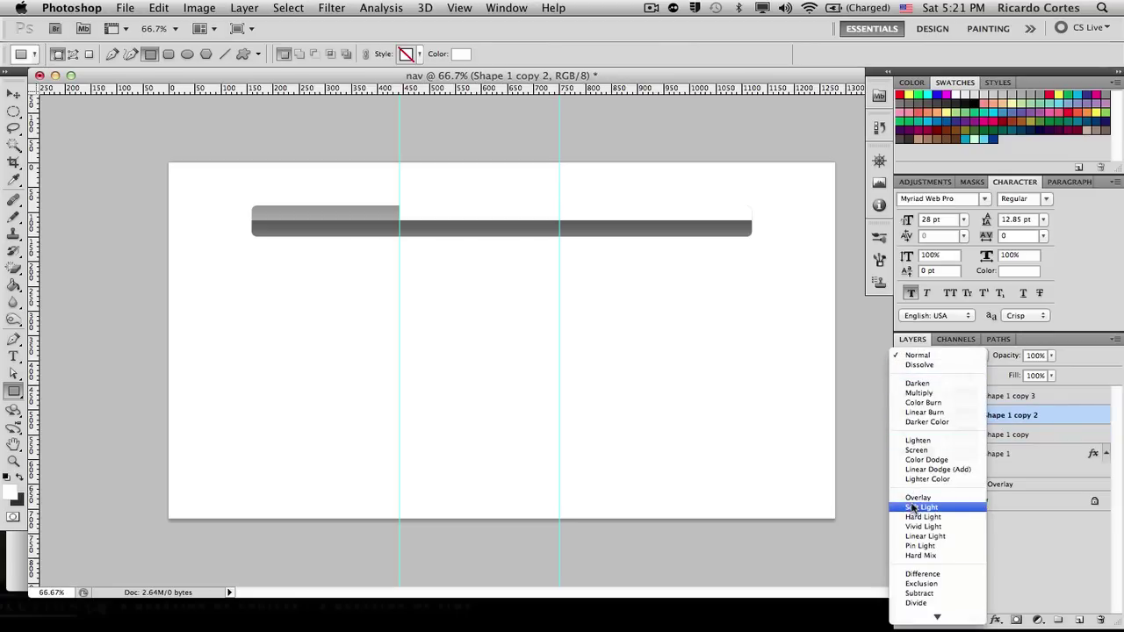
{"action": "left_click", "coordinate": [915, 497]}
Set the Shape 1 copy 3 layer to the Overlay blend mode and reduce its opacity to 40%.
{"action": "left_click", "coordinate": [987, 397]}
{"action": "right_click", "coordinate": [987, 397]}
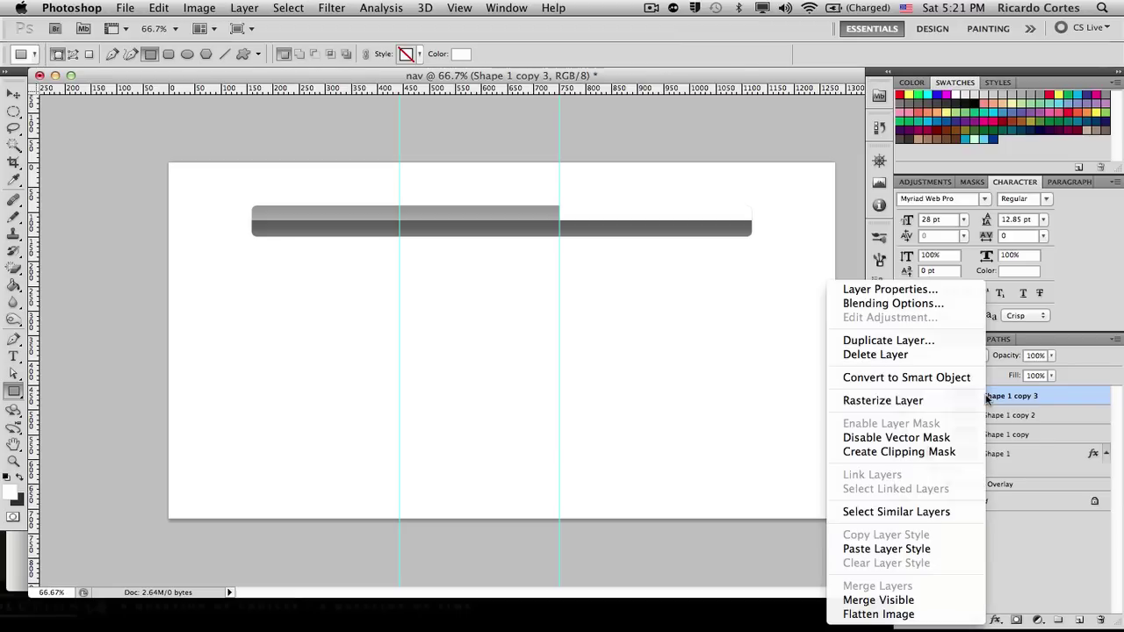
{"action": "key", "text": "Escape"}
{"action": "left_click", "coordinate": [982, 355]}
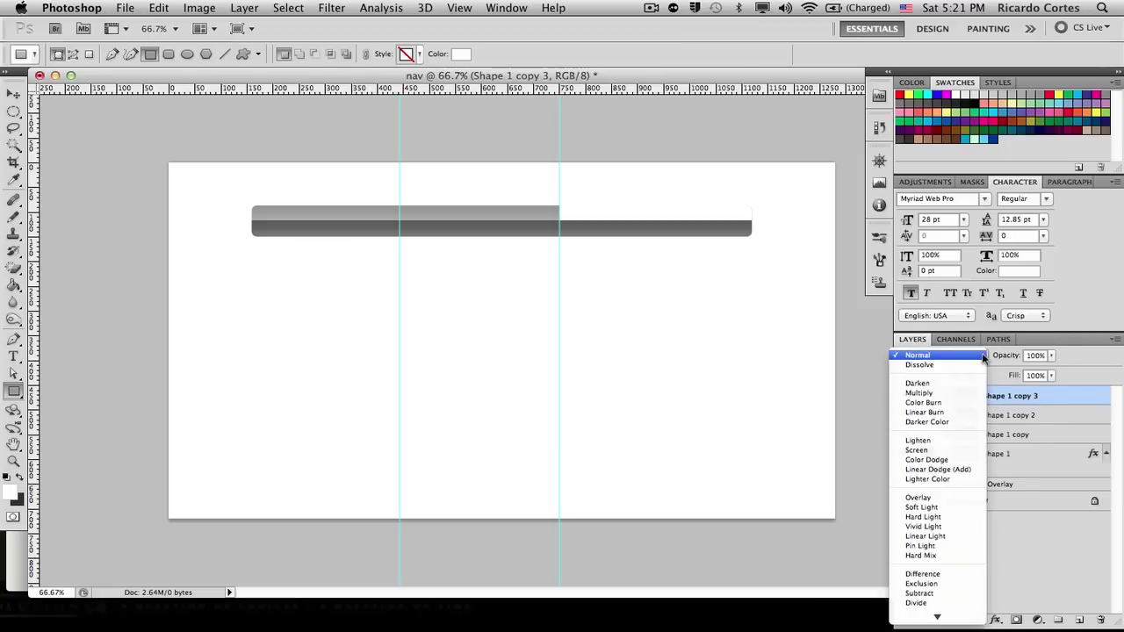
{"action": "left_click", "coordinate": [929, 498]}
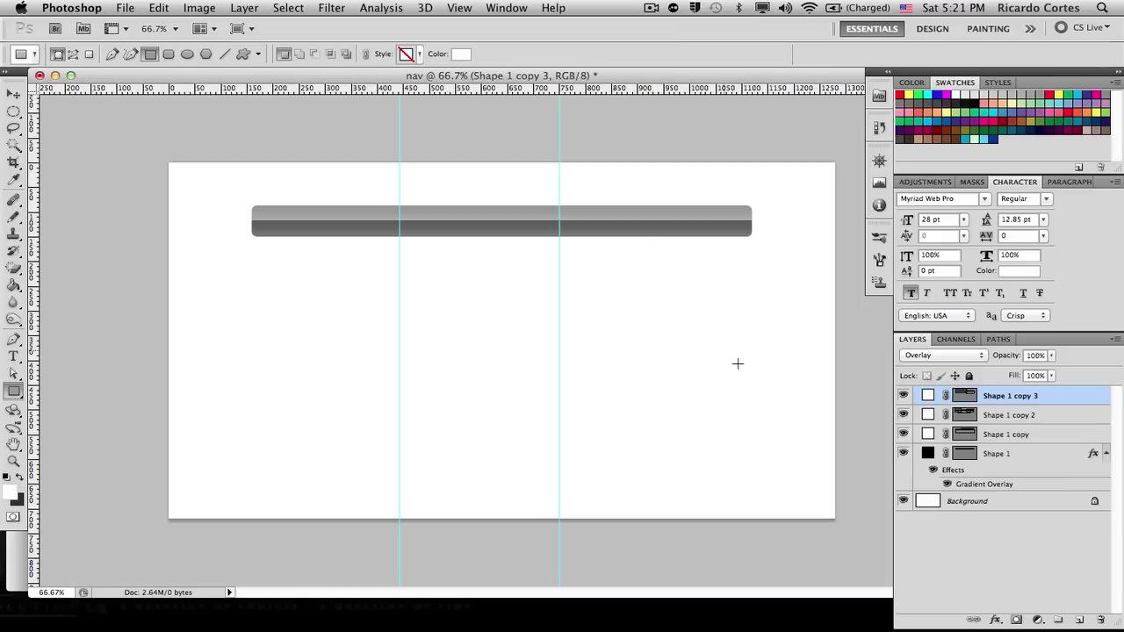
{"action": "left_click_drag", "start_coordinate": [1014, 354], "coordinate": [976, 355]}
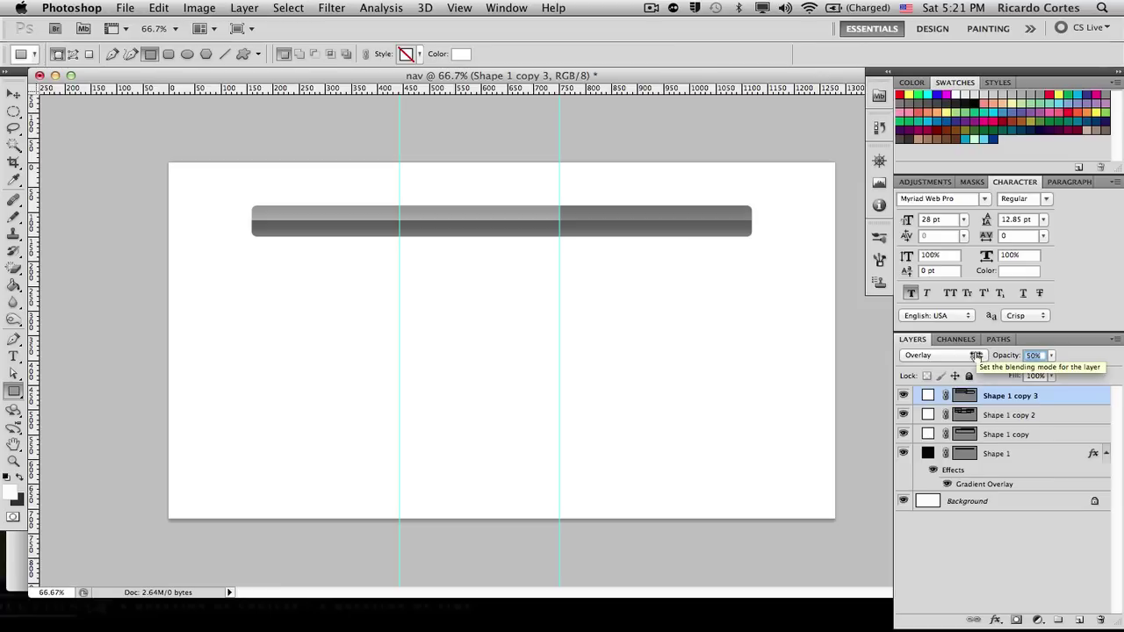
{"action": "left_click_drag", "start_coordinate": [976, 354], "coordinate": [969, 355]}
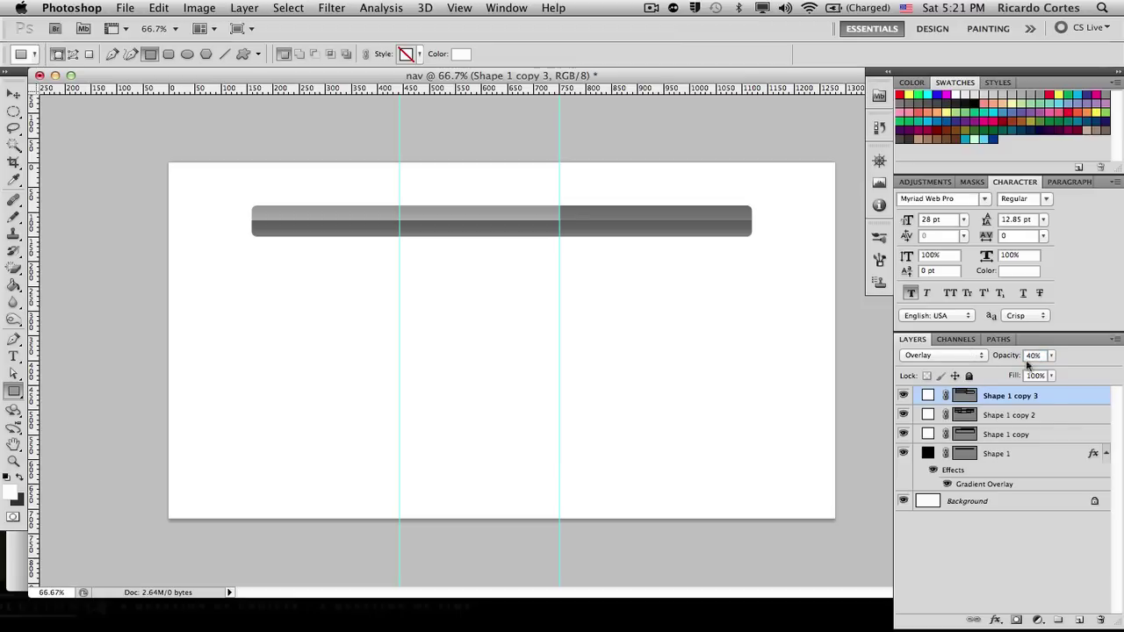
Reduce the opacity of the Shape 1 copy 2 and Shape 1 copy layers to 40% each.
{"action": "left_click", "coordinate": [1003, 414]}
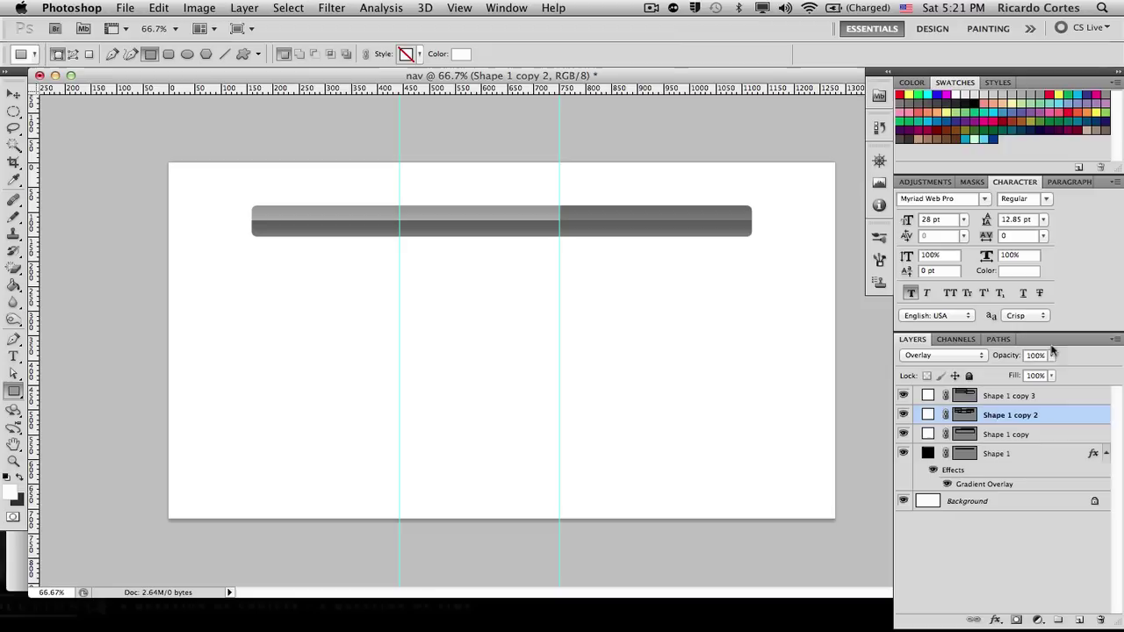
{"action": "left_click", "coordinate": [1008, 354]}
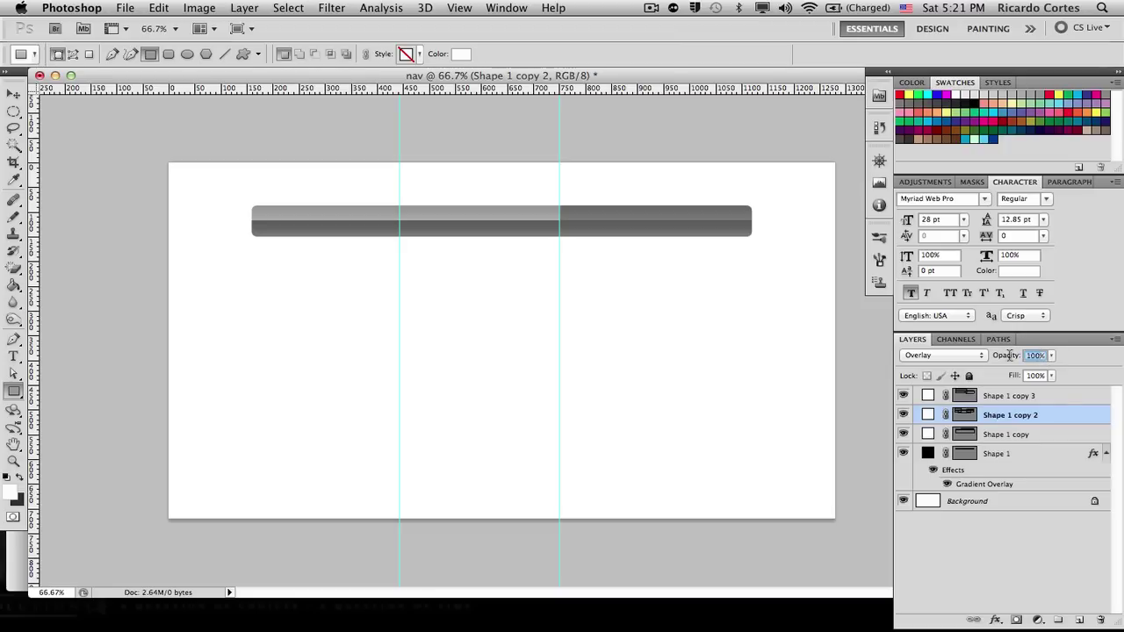
{"action": "type", "text": "40"}
{"action": "key", "text": "Return"}
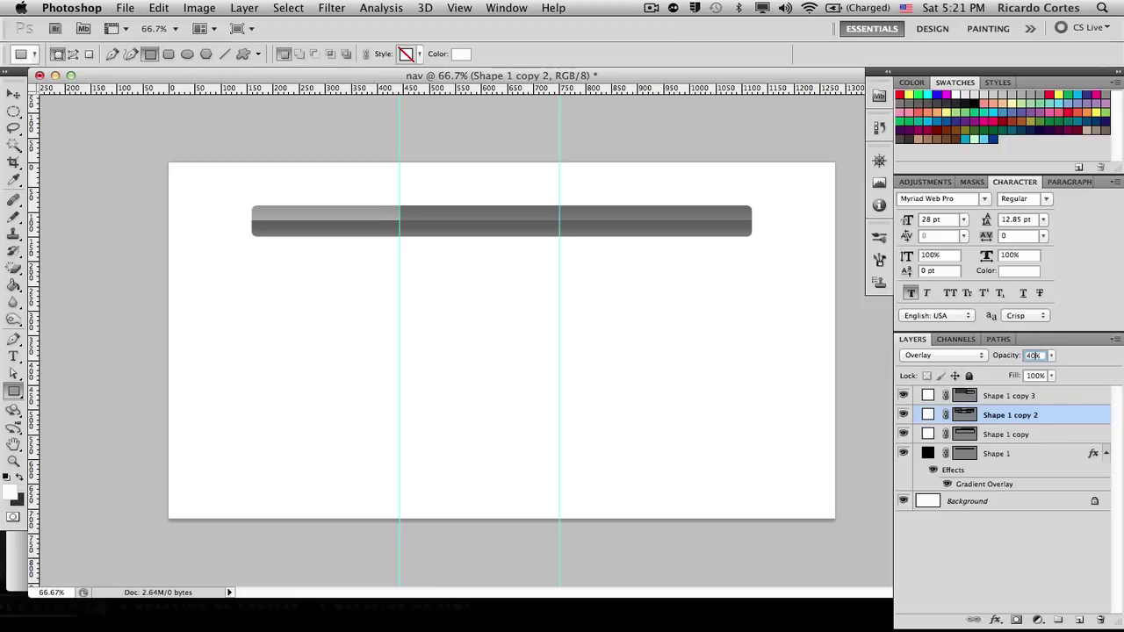
{"action": "left_click", "coordinate": [995, 436]}
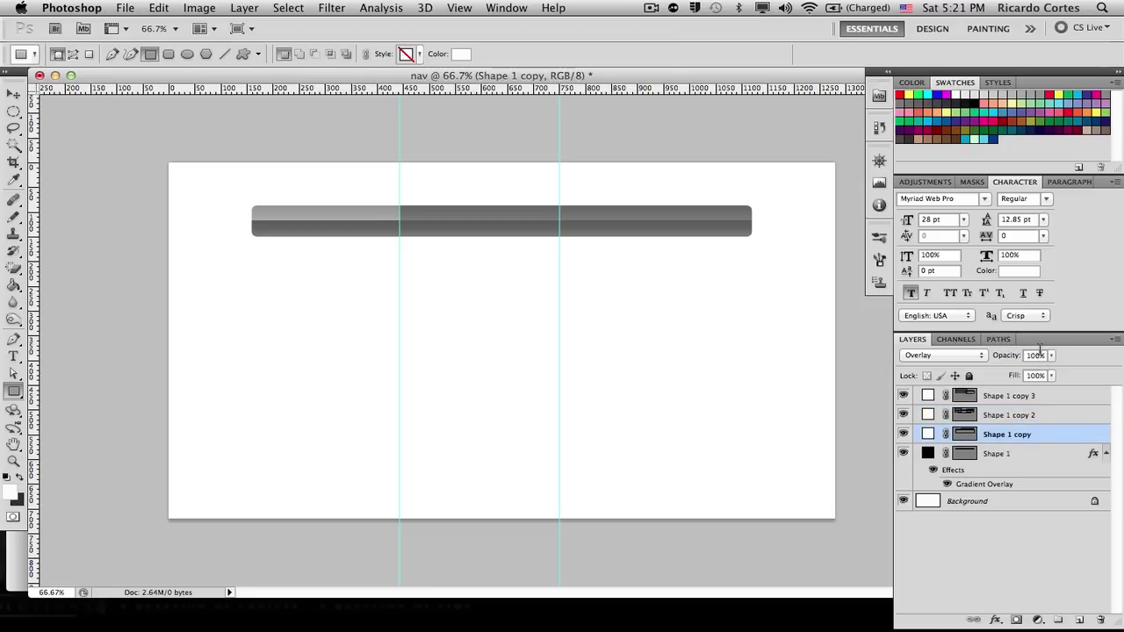
{"action": "type", "text": "40"}
{"action": "key", "text": "Return"}
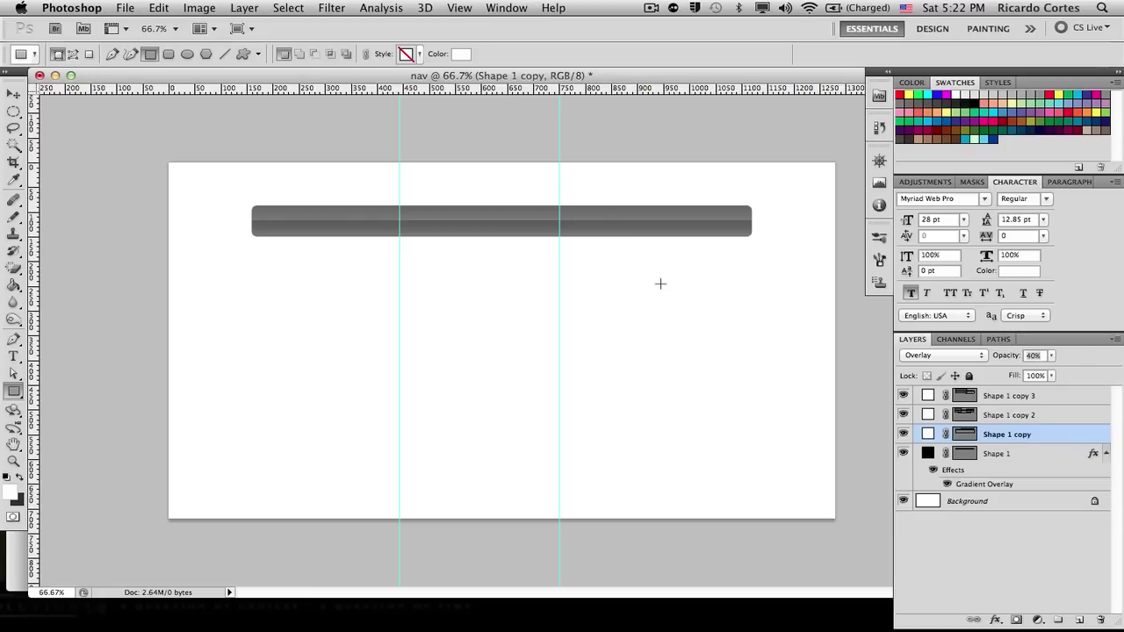
Activate the Pencil tool with a 1 px tip for working at the navigation bar's first guide.
{"action": "key", "text": "super+equal"}
{"action": "scroll", "coordinate": [415, 182], "scroll_direction": "up", "scroll_amount": 5}
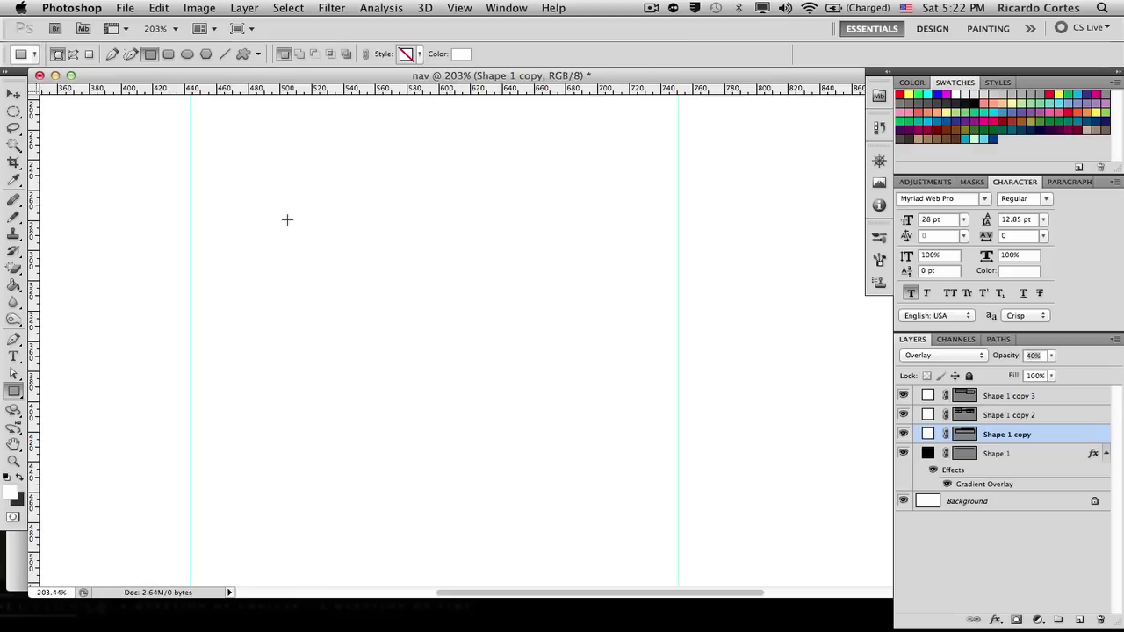
{"action": "key", "text": "space"}
{"action": "left_click_drag", "start_coordinate": [363, 217], "coordinate": [462, 551]}
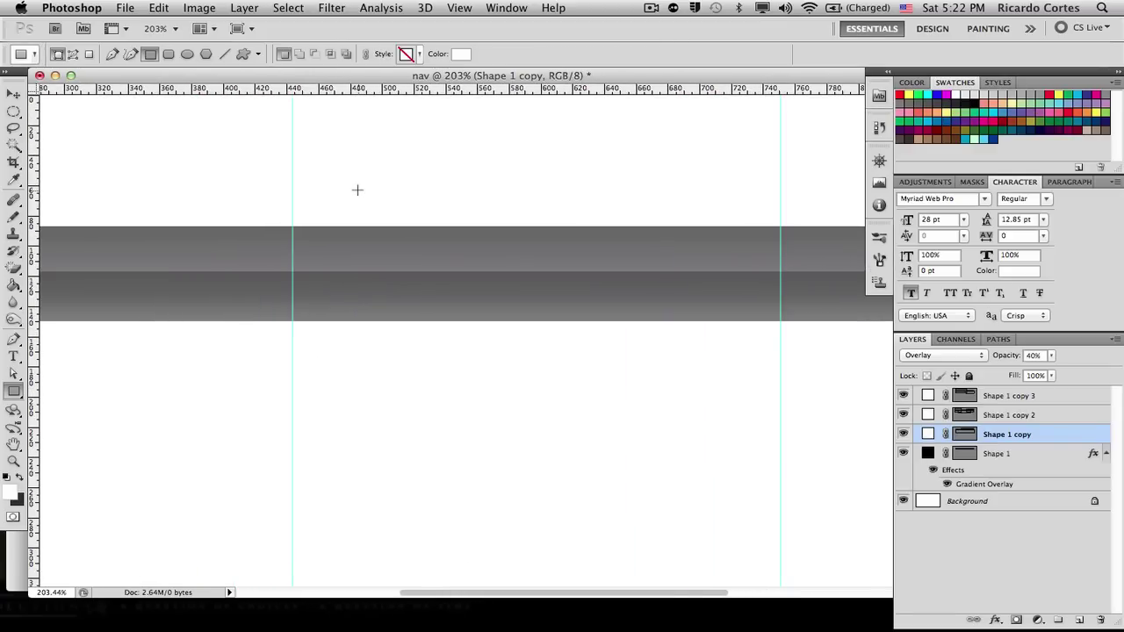
{"action": "left_click", "coordinate": [15, 99]}
{"action": "scroll", "coordinate": [290, 214], "scroll_direction": "left", "scroll_amount": 5}
{"action": "scroll", "coordinate": [291, 213], "scroll_direction": "right", "scroll_amount": 2}
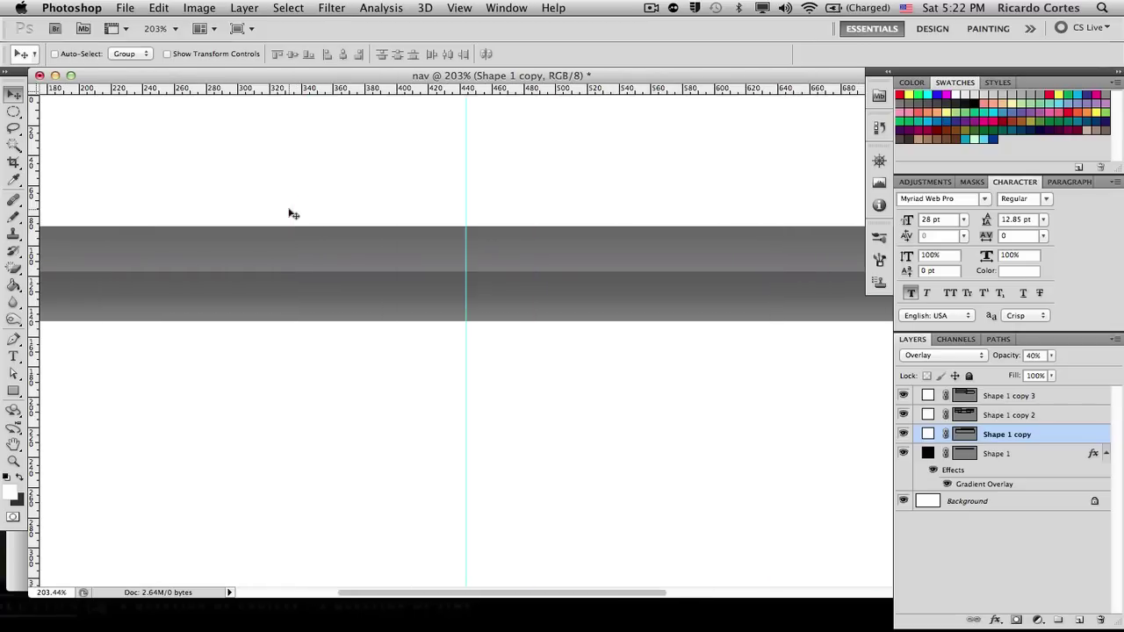
{"action": "scroll", "coordinate": [291, 214], "scroll_direction": "up", "scroll_amount": 5}
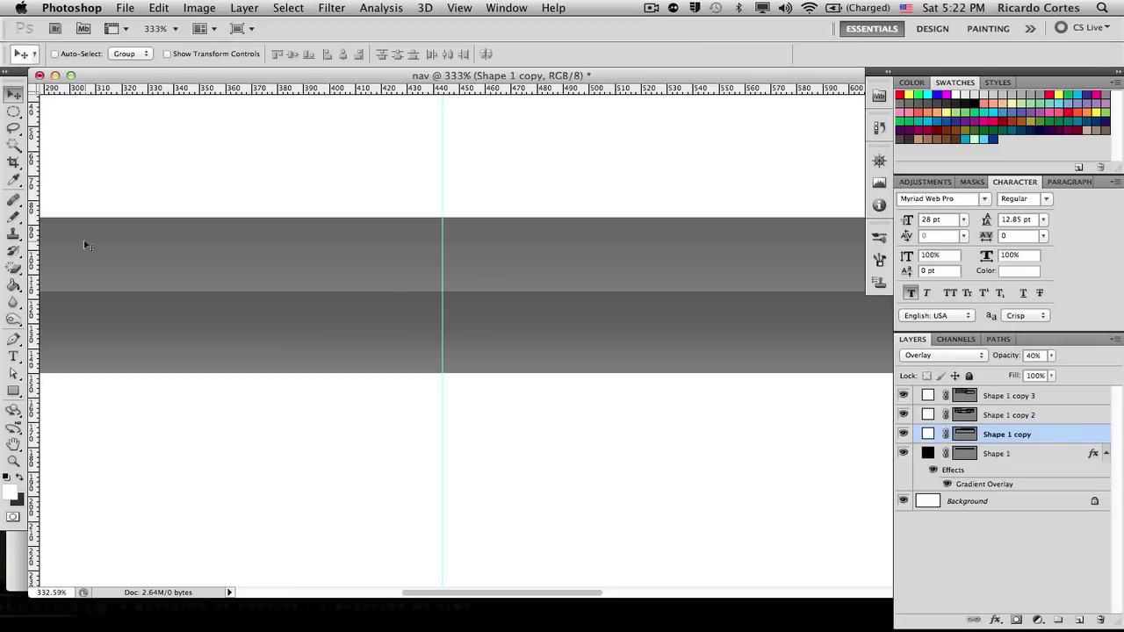
{"action": "left_click", "coordinate": [17, 217]}
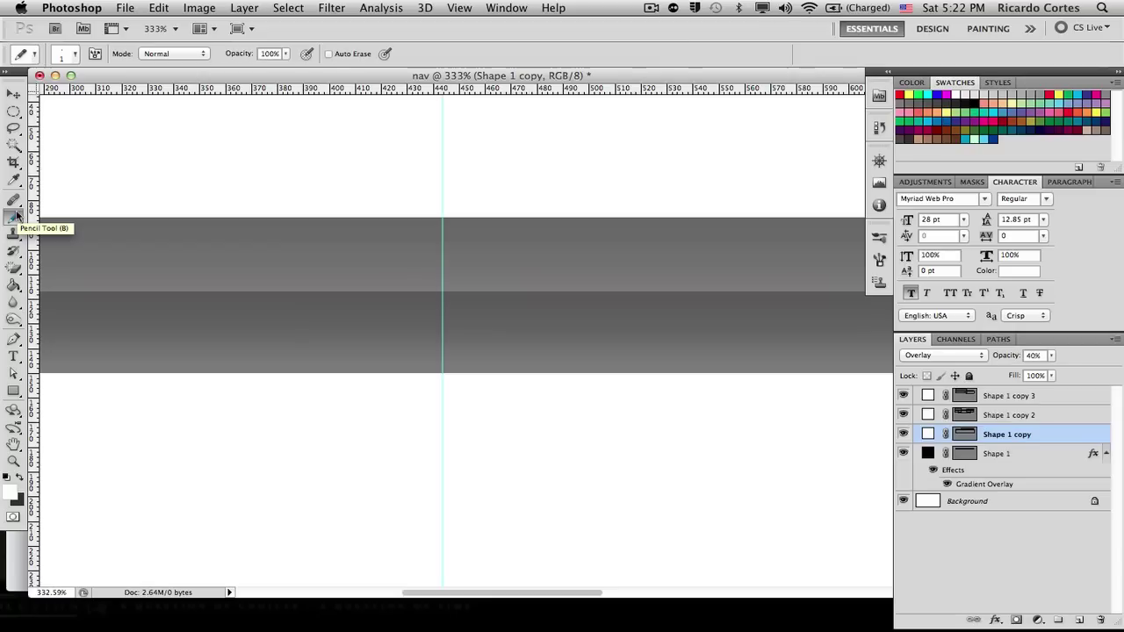
{"action": "left_click_drag", "start_coordinate": [17, 217], "coordinate": [70, 219]}
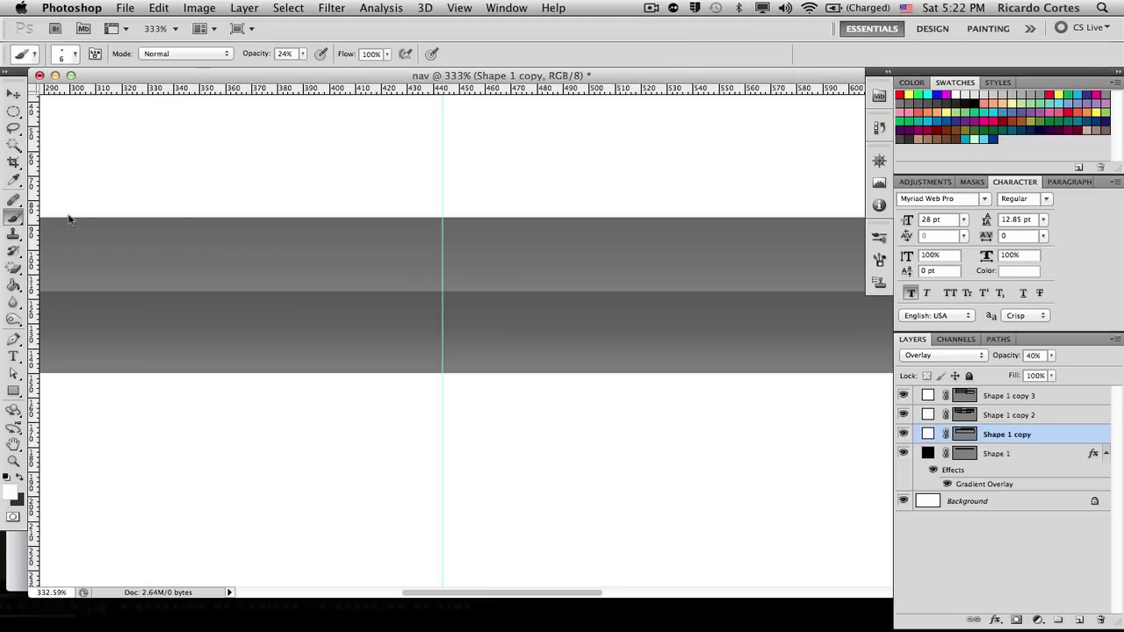
{"action": "left_click", "coordinate": [13, 220]}
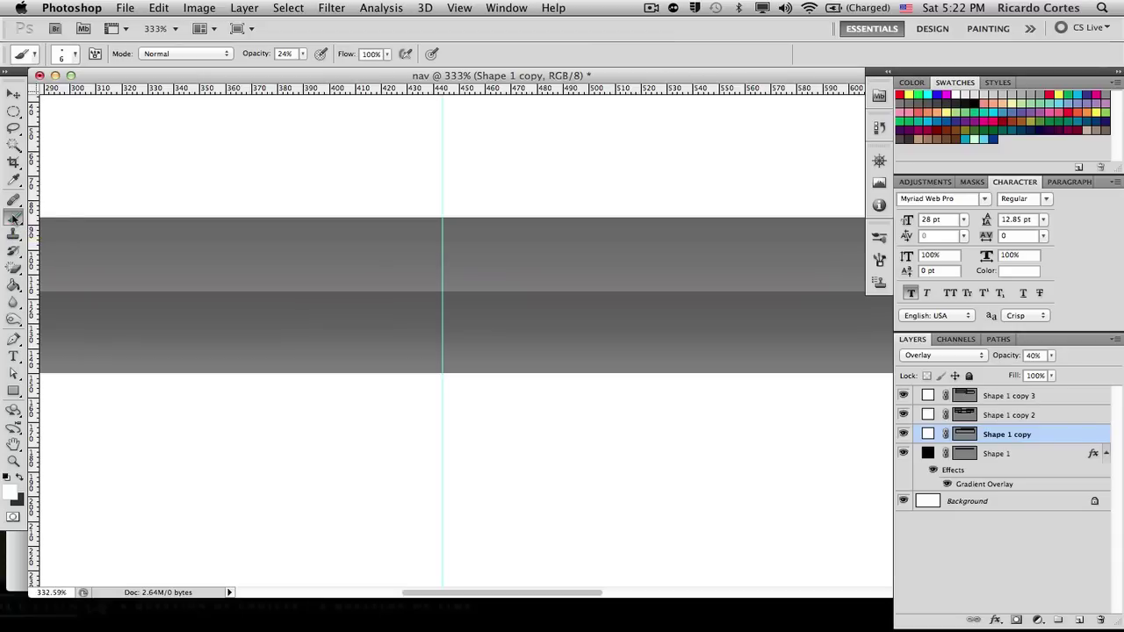
{"action": "left_click", "coordinate": [14, 220]}
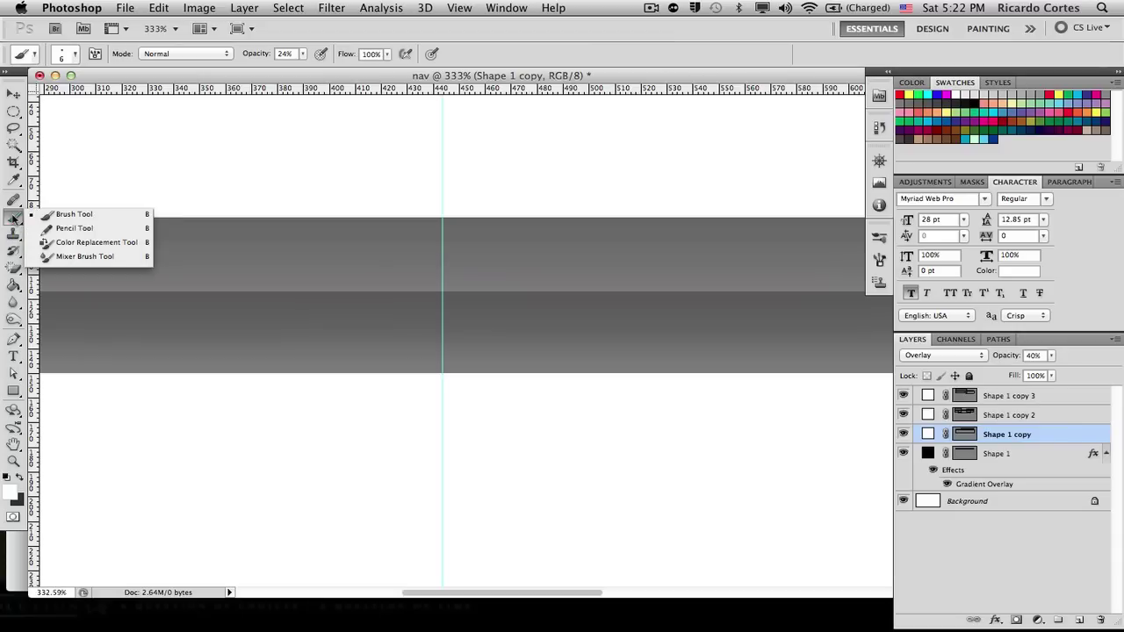
{"action": "left_click", "coordinate": [101, 230]}
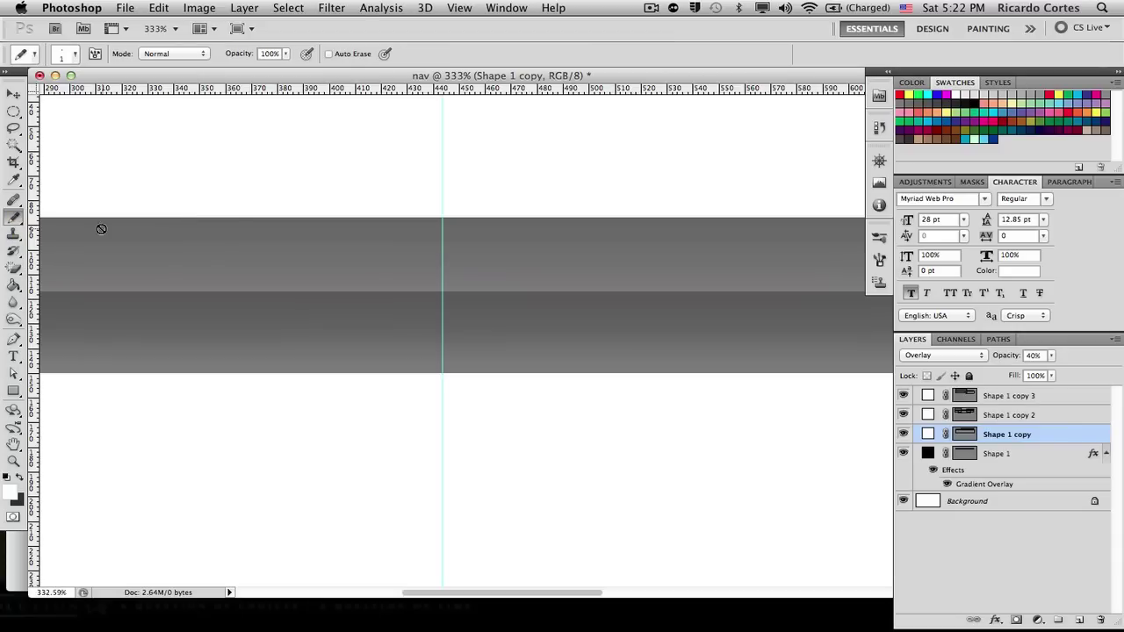
Cycle through the brush tool variants and return to the Pencil tool.
{"action": "left_click", "coordinate": [16, 219]}
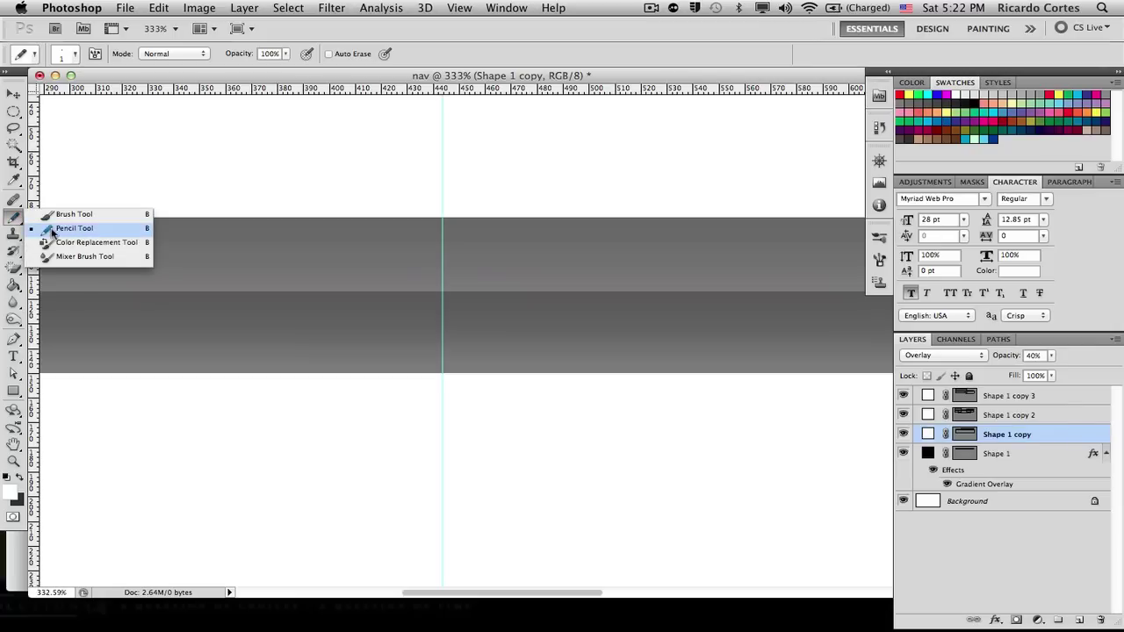
{"action": "left_click", "coordinate": [19, 220]}
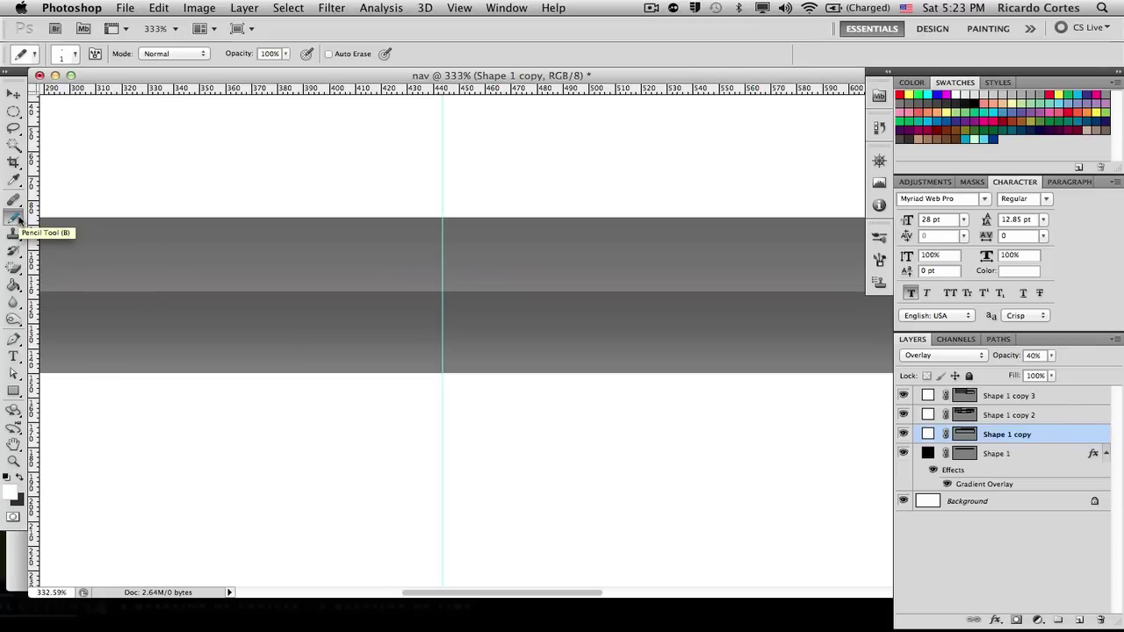
{"action": "key", "text": "shift+b"}
{"action": "key", "text": "shift+b"}
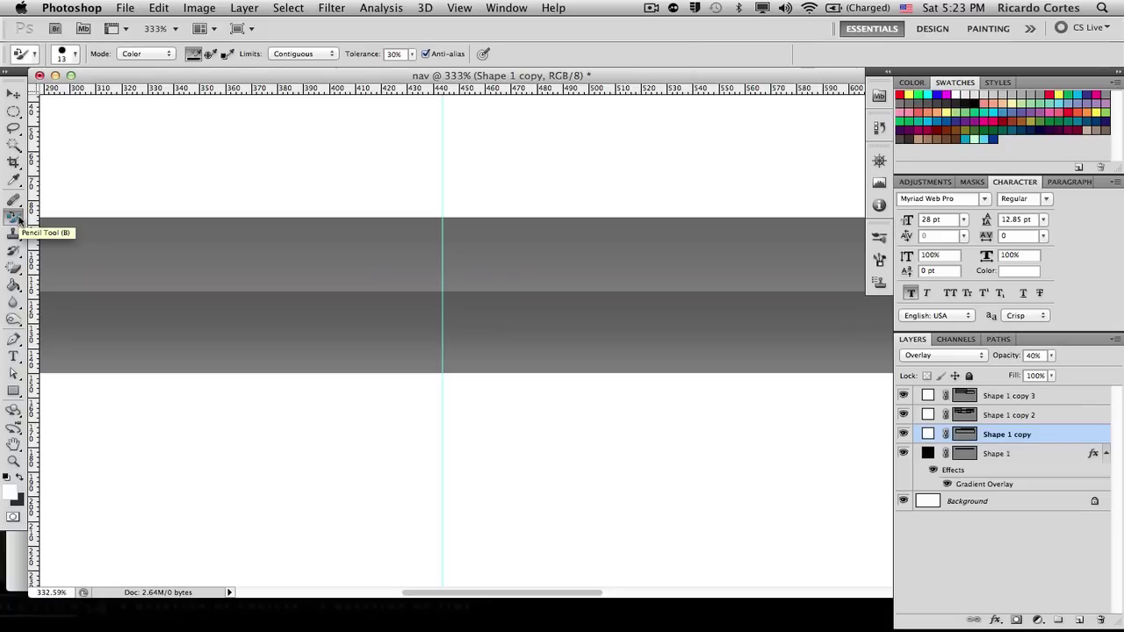
{"action": "key", "text": "shift+b"}
{"action": "key", "text": "shift+b"}
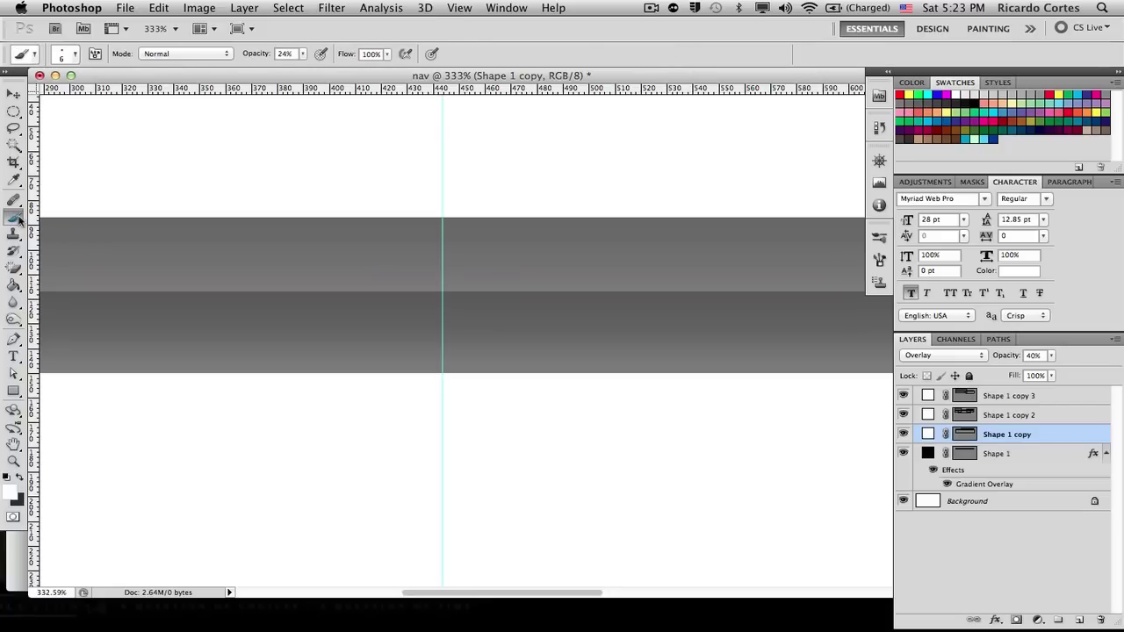
{"action": "key", "text": "shift+b"}
{"action": "key", "text": "shift+b"}
{"action": "key", "text": "shift+b"}
{"action": "key", "text": "shift+b"}
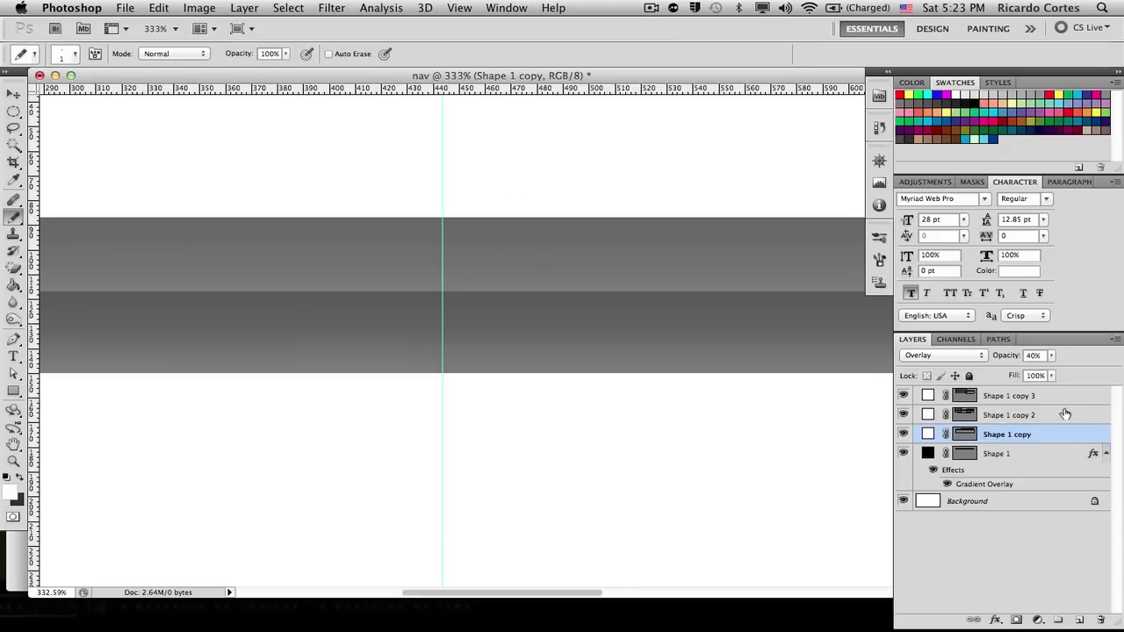
Add a new empty layer directly above the Shape 1 copy layer.
{"action": "left_click", "coordinate": [1079, 620]}
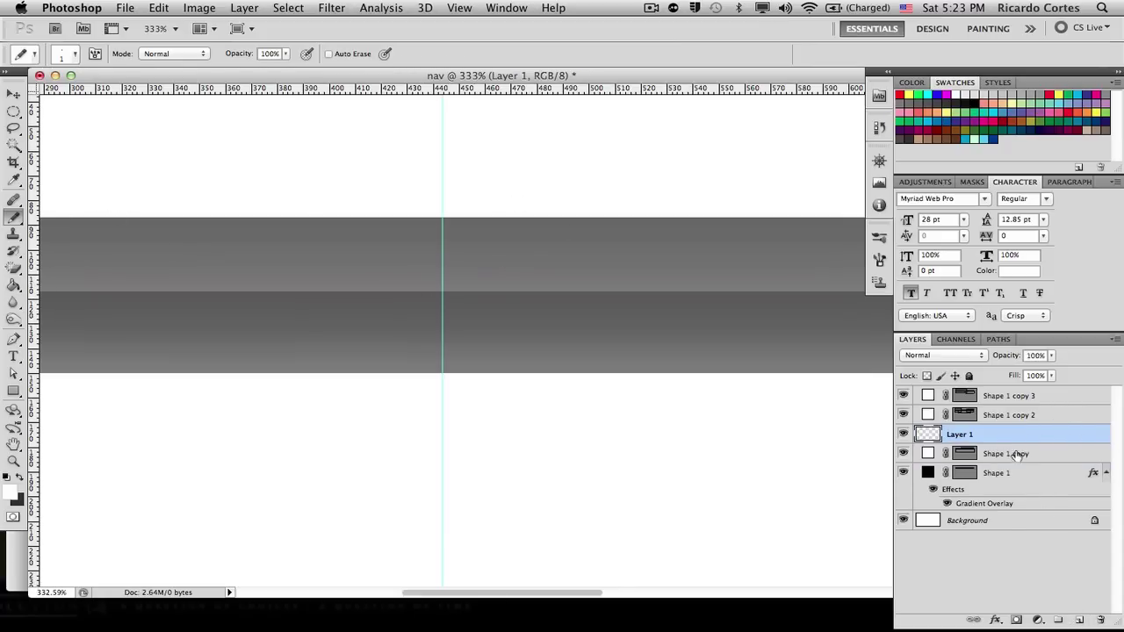
Move Layer 1 to the top of the layer stack and pencil a dark vertical line along the first guide across the bar's height.
{"action": "left_click_drag", "start_coordinate": [1013, 439], "coordinate": [1013, 387]}
{"action": "scroll", "coordinate": [482, 232], "scroll_direction": "up", "scroll_amount": 2}
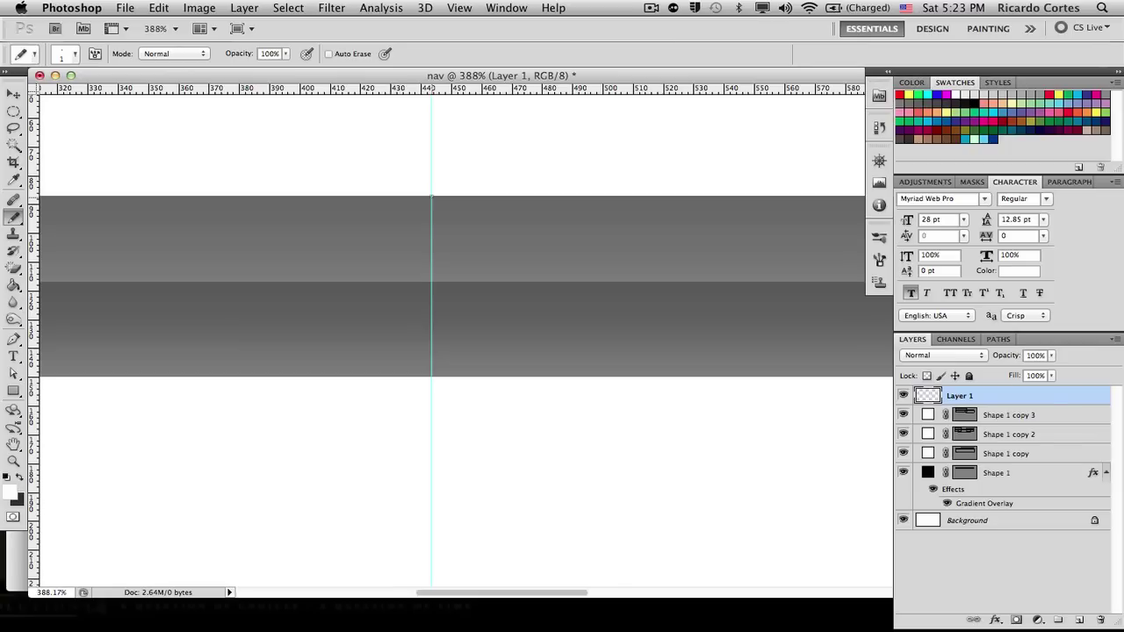
{"action": "key", "text": "x"}
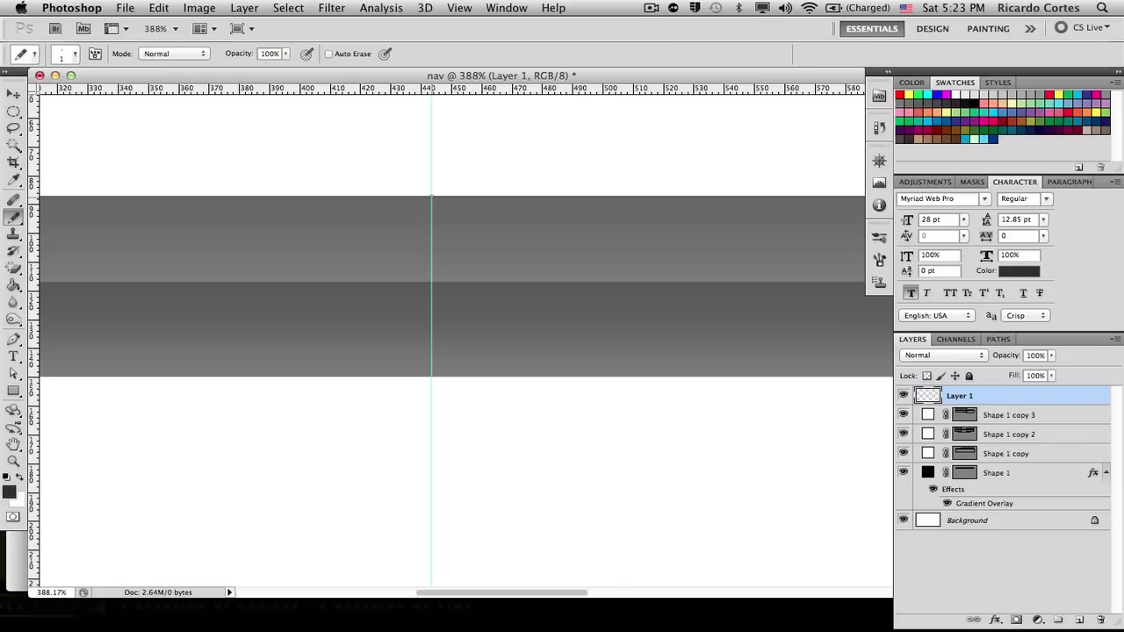
{"action": "left_click_drag", "start_coordinate": [431, 195], "coordinate": [436, 376]}
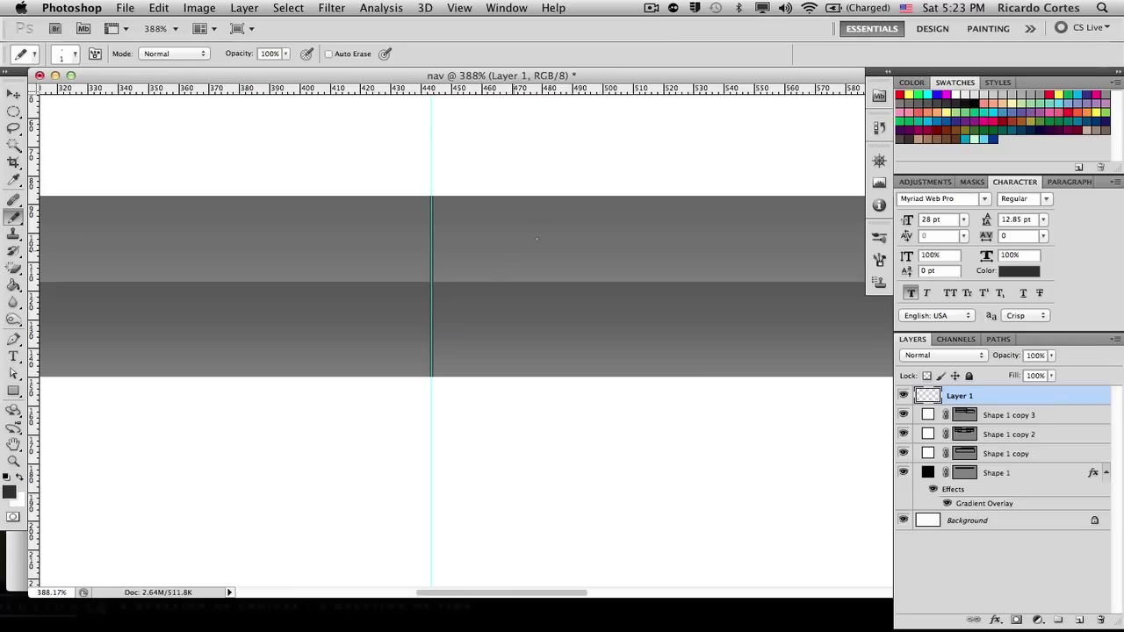
Pencil a dark vertical line along the second guide, at about 750 px, across the bar's full height.
{"action": "scroll", "coordinate": [682, 265], "scroll_direction": "right", "scroll_amount": 10}
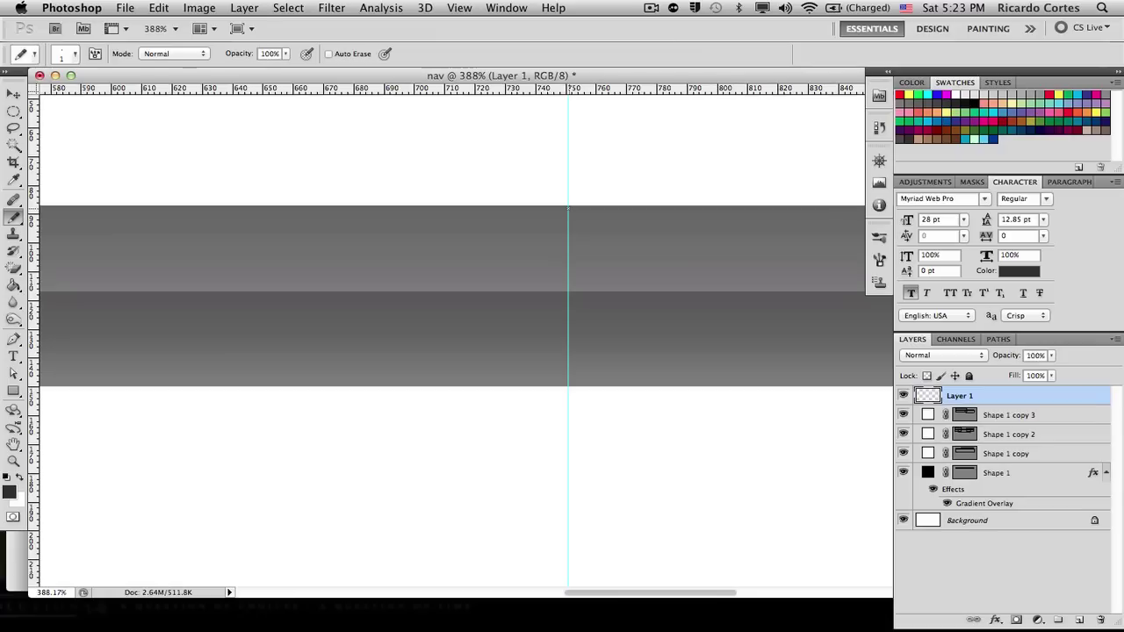
{"action": "left_click_drag", "start_coordinate": [567, 209], "coordinate": [567, 257]}
{"action": "key", "text": "super+z"}
{"action": "left_click_drag", "start_coordinate": [567, 208], "coordinate": [568, 386]}
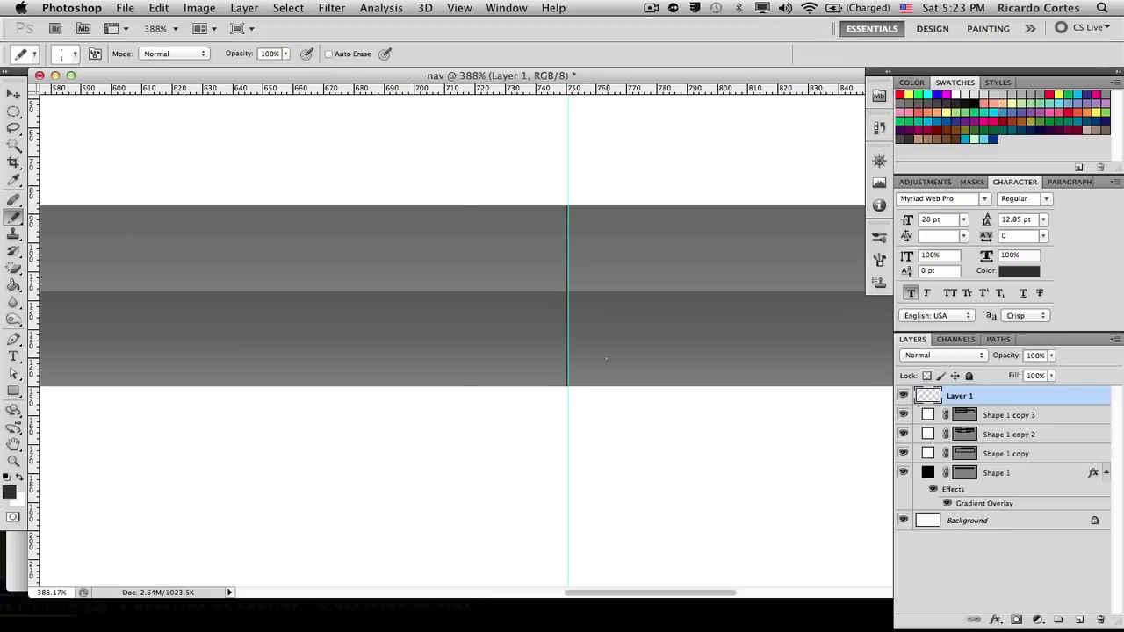
Set Layer 1's blend mode to Soft Light and hide the guides.
{"action": "scroll", "coordinate": [605, 357], "scroll_direction": "up", "scroll_amount": 2}
{"action": "scroll", "coordinate": [606, 357], "scroll_direction": "right", "scroll_amount": 5}
{"action": "scroll", "coordinate": [606, 357], "scroll_direction": "left", "scroll_amount": 5}
{"action": "scroll", "coordinate": [606, 357], "scroll_direction": "left", "scroll_amount": 4}
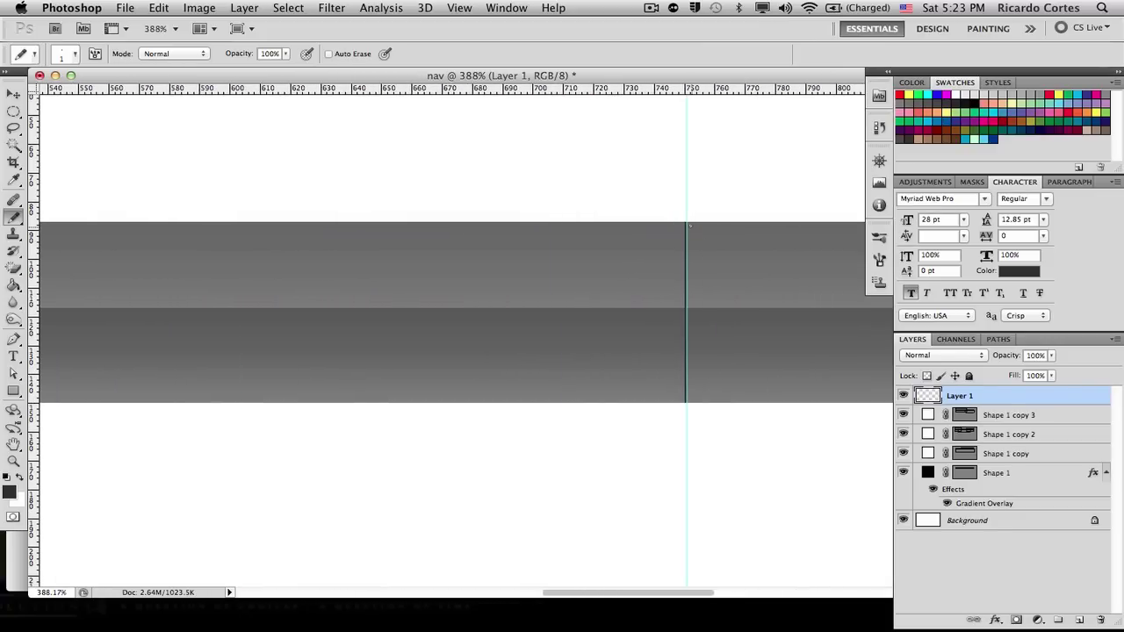
{"action": "scroll", "coordinate": [696, 279], "scroll_direction": "left", "scroll_amount": 10}
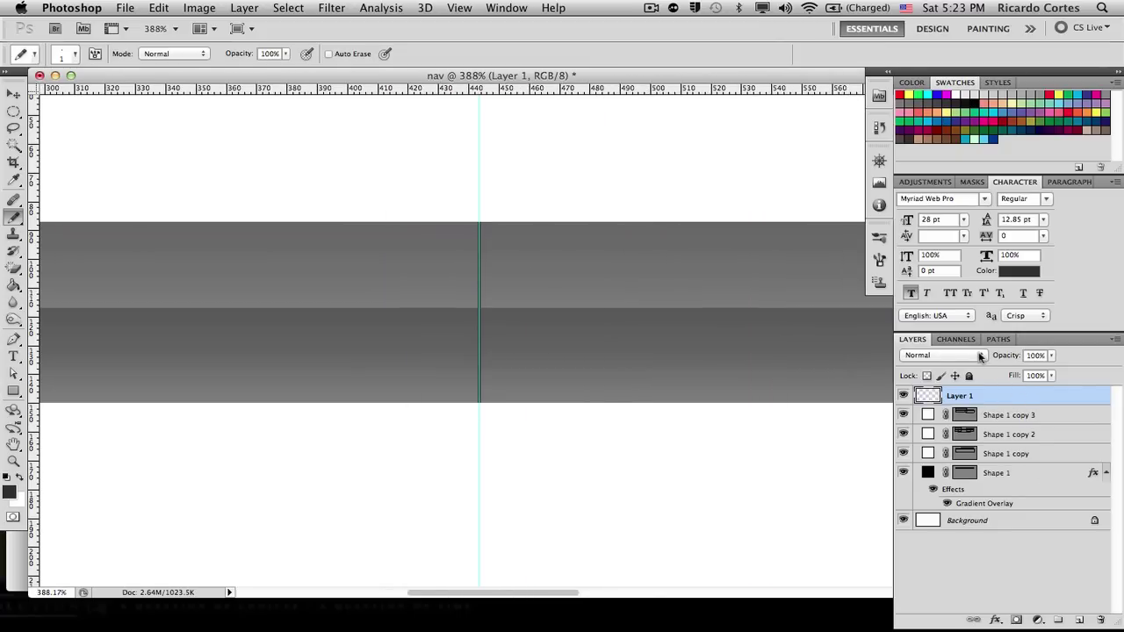
{"action": "left_click", "coordinate": [981, 355]}
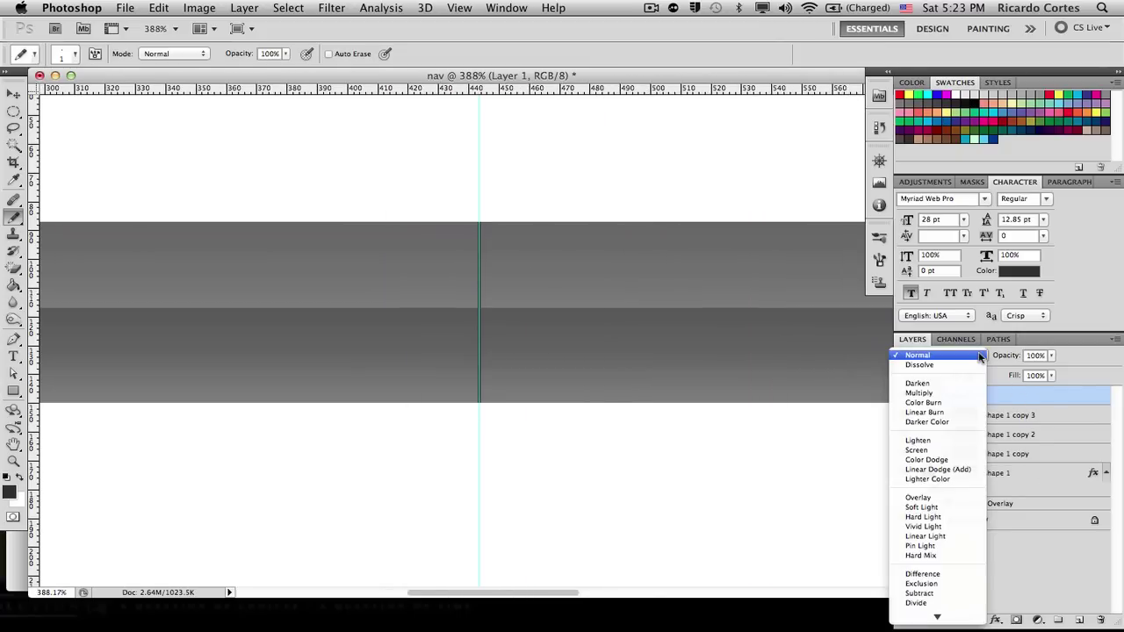
{"action": "left_click", "coordinate": [958, 508]}
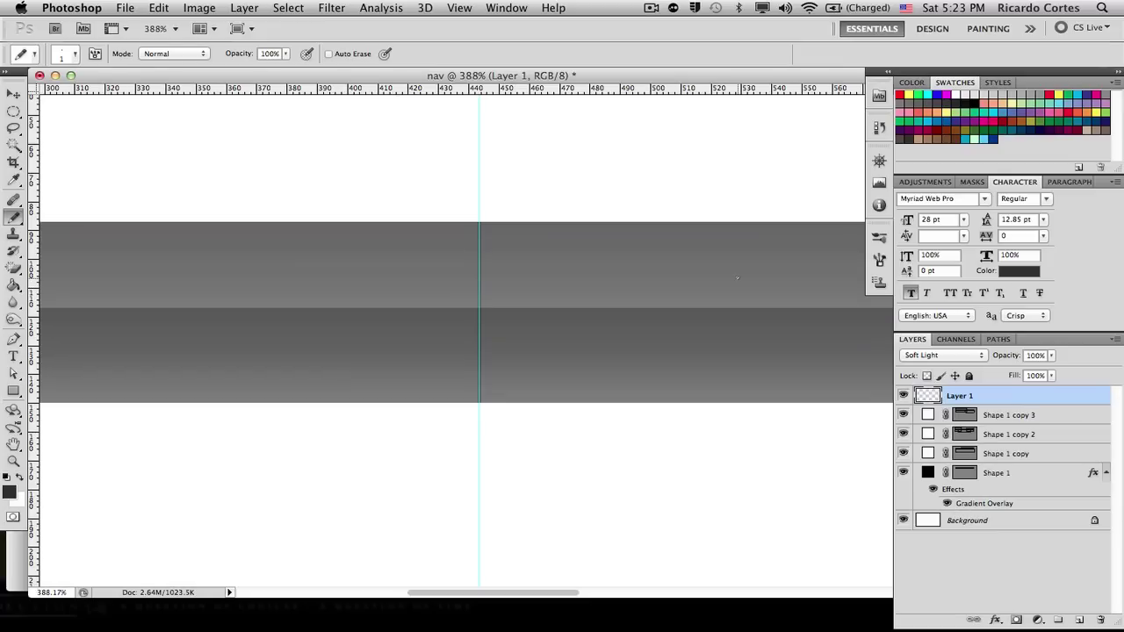
{"action": "key", "text": "super+semicolon"}
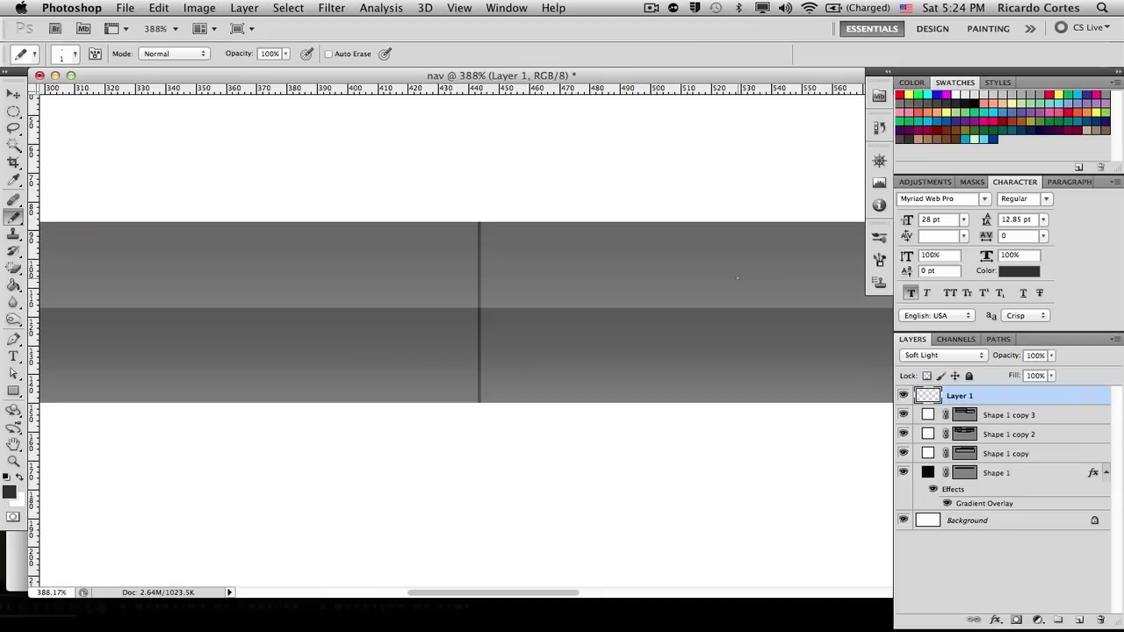
Add a new layer above Layer 1 and pencil a white vertical line on each side of the first dark divider.
{"action": "left_click", "coordinate": [1080, 621]}
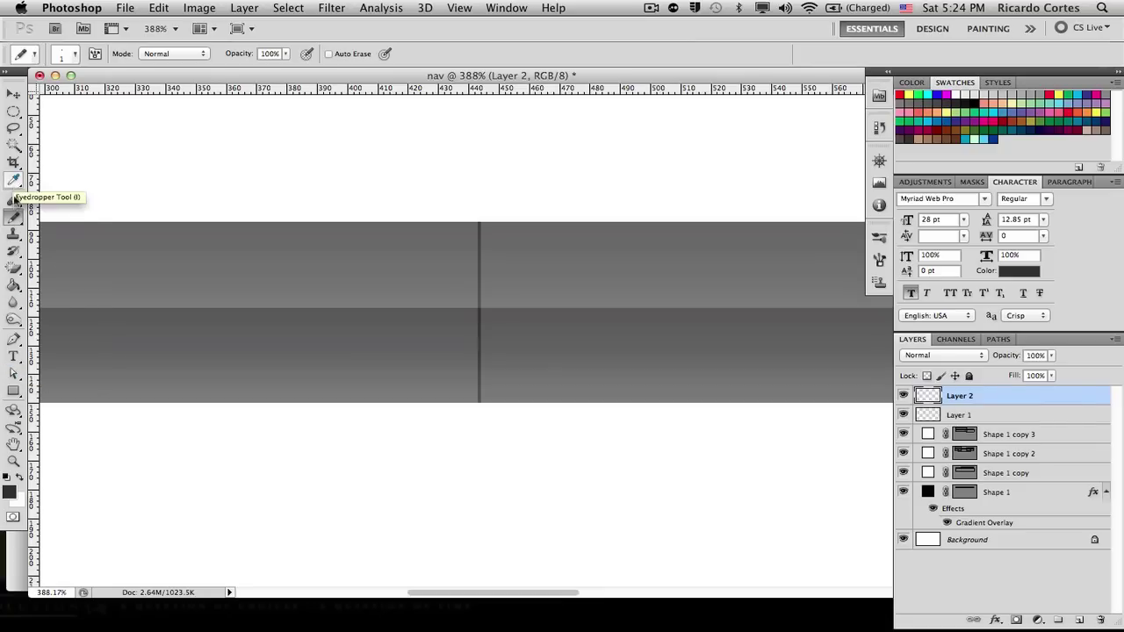
{"action": "key", "text": "x"}
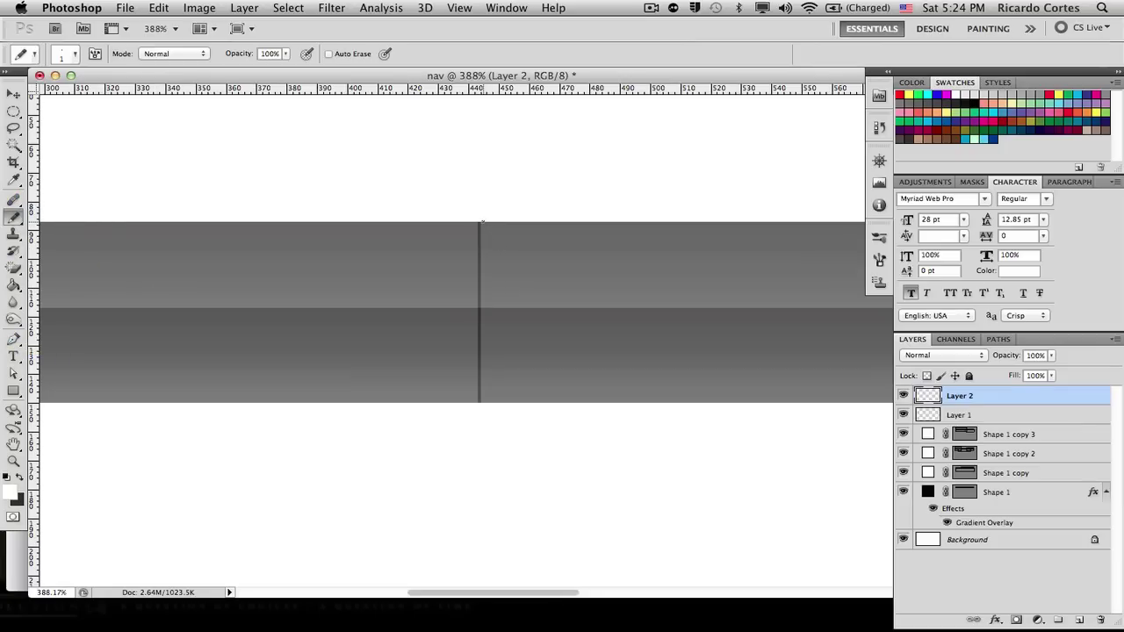
{"action": "left_click_drag", "start_coordinate": [481, 223], "coordinate": [496, 401]}
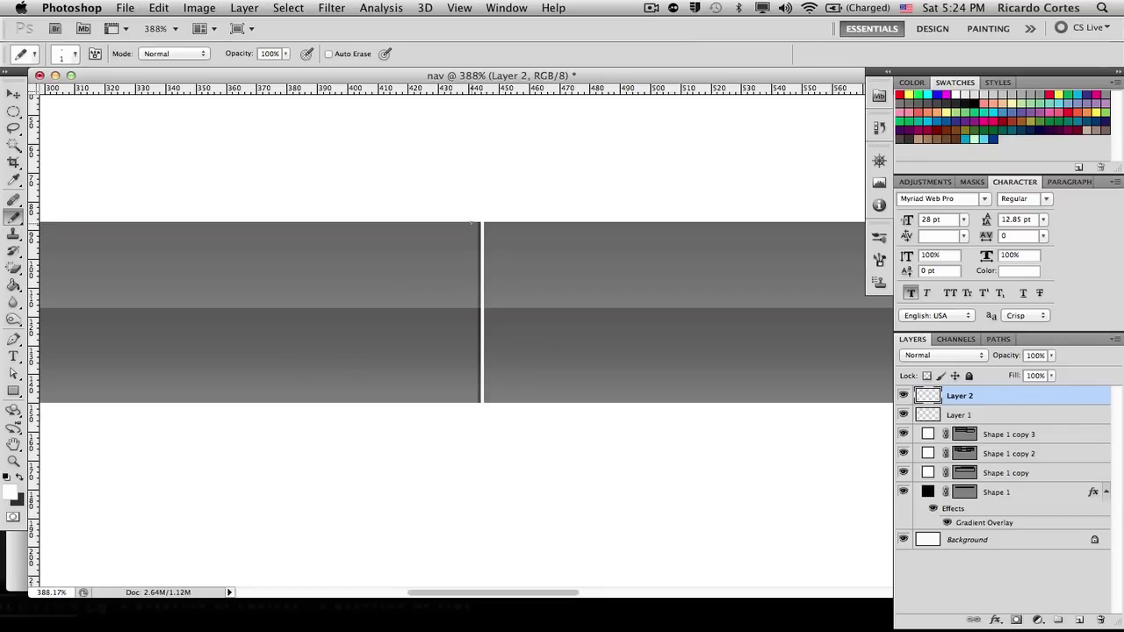
{"action": "left_click_drag", "start_coordinate": [472, 227], "coordinate": [479, 262]}
{"action": "key", "text": "super+z"}
{"action": "left_click_drag", "start_coordinate": [475, 222], "coordinate": [473, 401]}
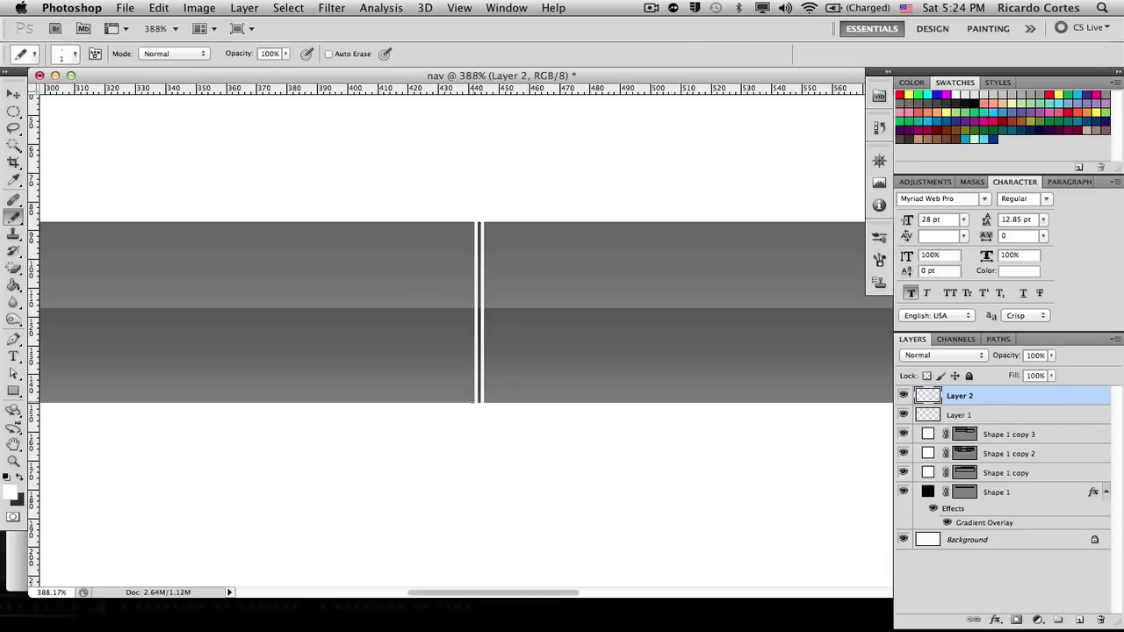
Pencil a white vertical line on each side of the second dark divider, across the bar's height.
{"action": "scroll", "coordinate": [584, 340], "scroll_direction": "right", "scroll_amount": 3}
{"action": "scroll", "coordinate": [584, 340], "scroll_direction": "right", "scroll_amount": 8}
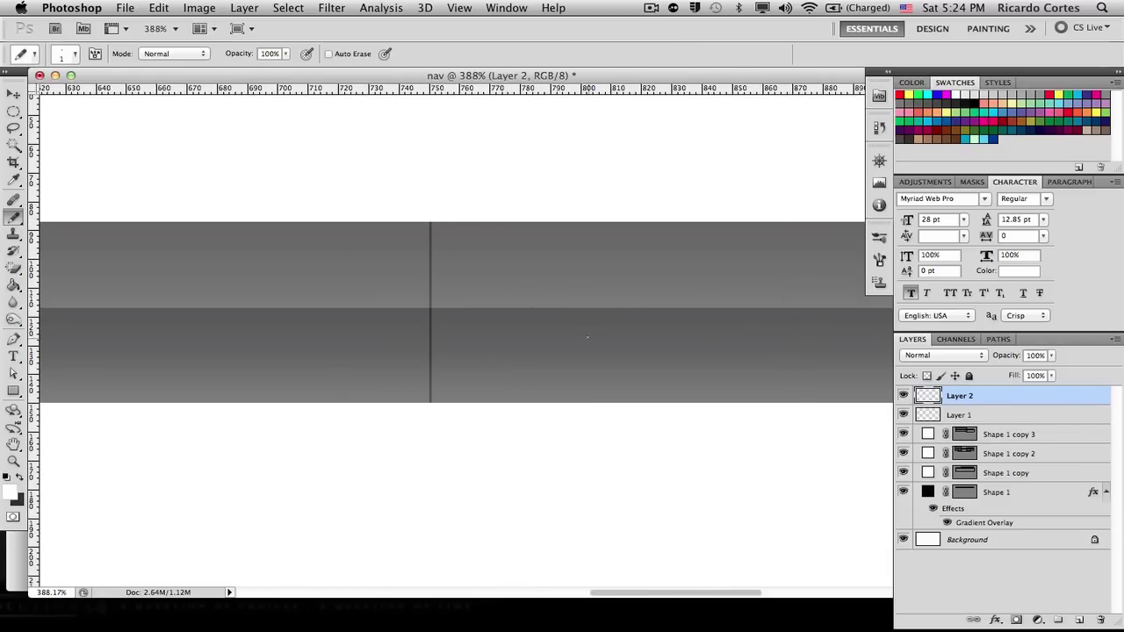
{"action": "mouse_move", "coordinate": [431, 226]}
{"action": "left_mouse_down"}
{"action": "mouse_move", "coordinate": [431, 317]}
{"action": "mouse_move", "coordinate": [457, 324]}
{"action": "left_mouse_up"}
{"action": "key", "text": "super+z"}
{"action": "left_click_drag", "start_coordinate": [432, 226], "coordinate": [433, 399]}
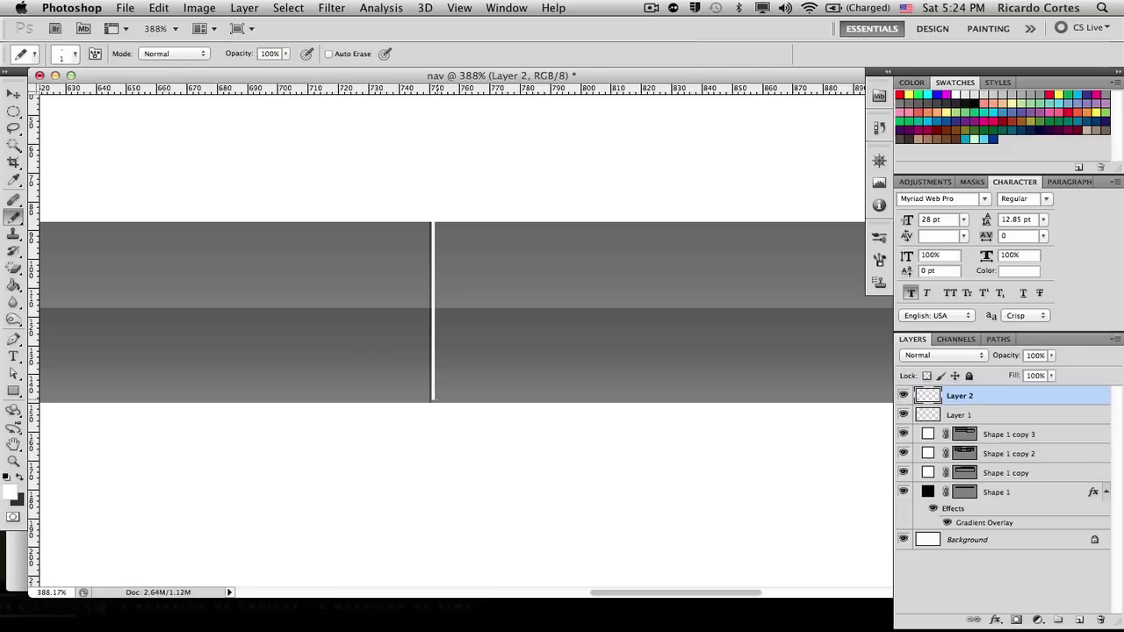
{"action": "key", "text": "super+z"}
{"action": "left_click_drag", "start_coordinate": [428, 223], "coordinate": [419, 397]}
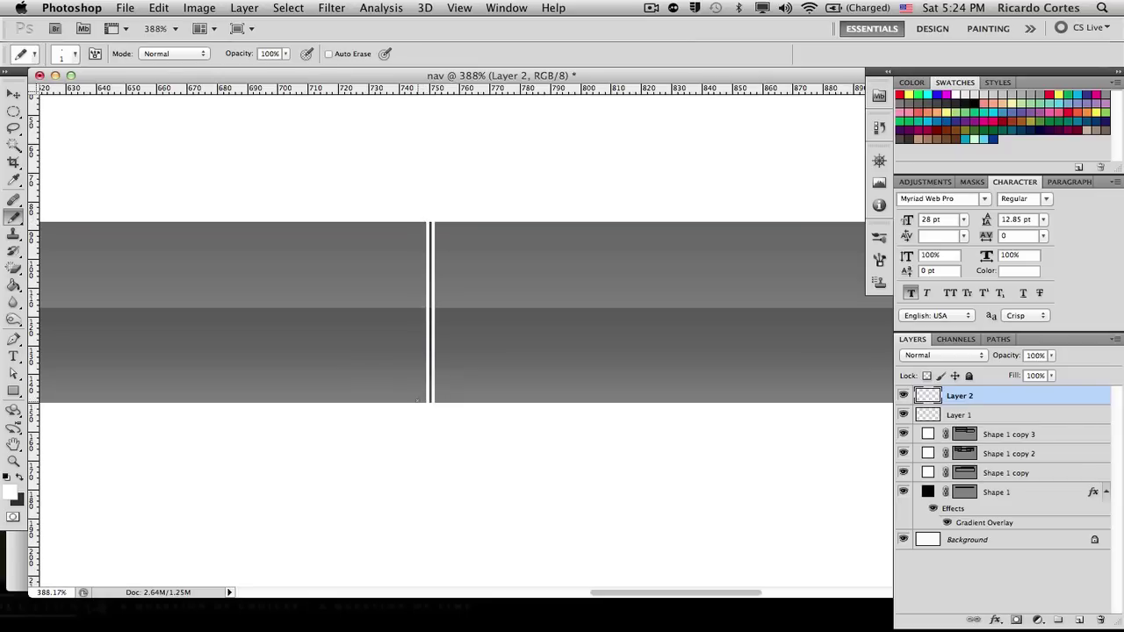
Set Layer 2's blend mode to Soft Light and its opacity to 29%.
{"action": "scroll", "coordinate": [553, 310], "scroll_direction": "right", "scroll_amount": 10}
{"action": "scroll", "coordinate": [553, 310], "scroll_direction": "left", "scroll_amount": 12}
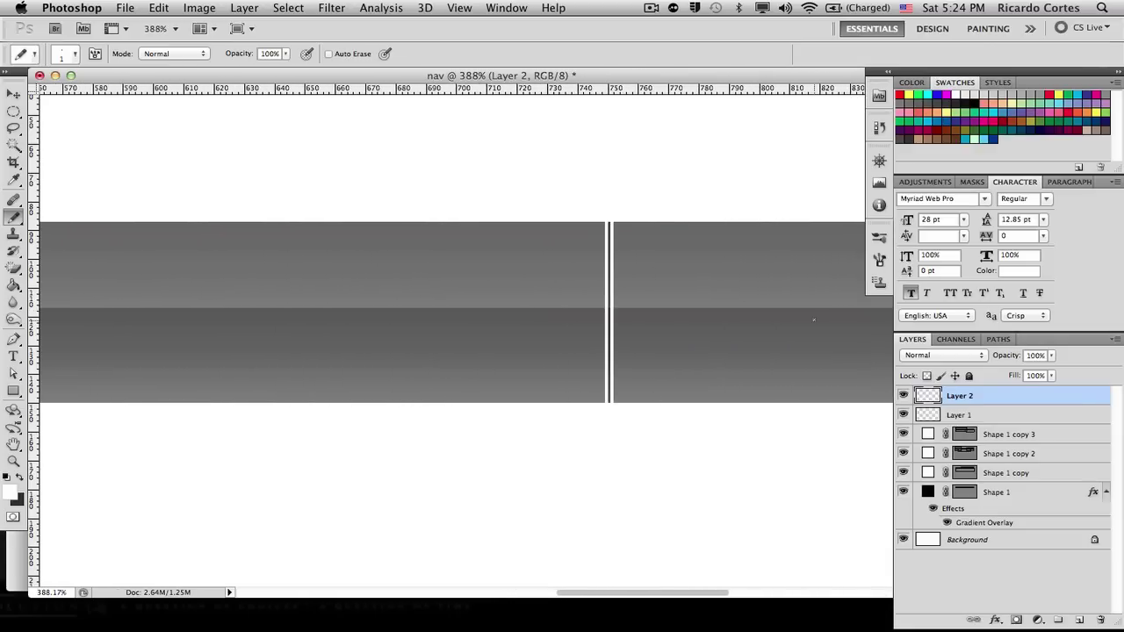
{"action": "left_click", "coordinate": [973, 356]}
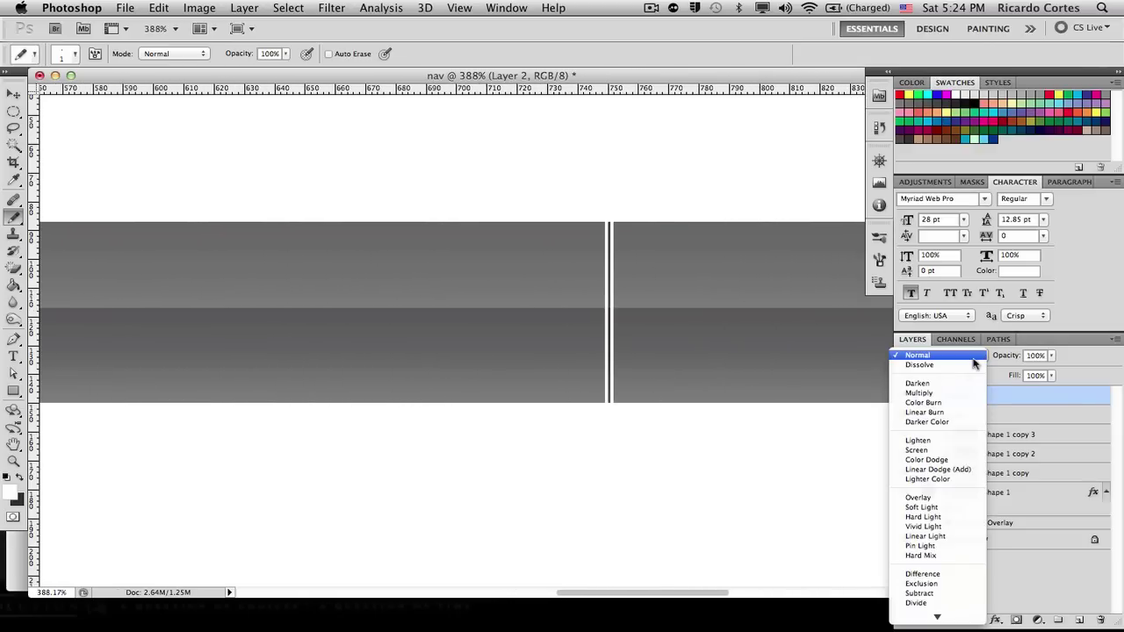
{"action": "left_click", "coordinate": [960, 512]}
{"action": "left_click_drag", "start_coordinate": [1012, 360], "coordinate": [958, 362]}
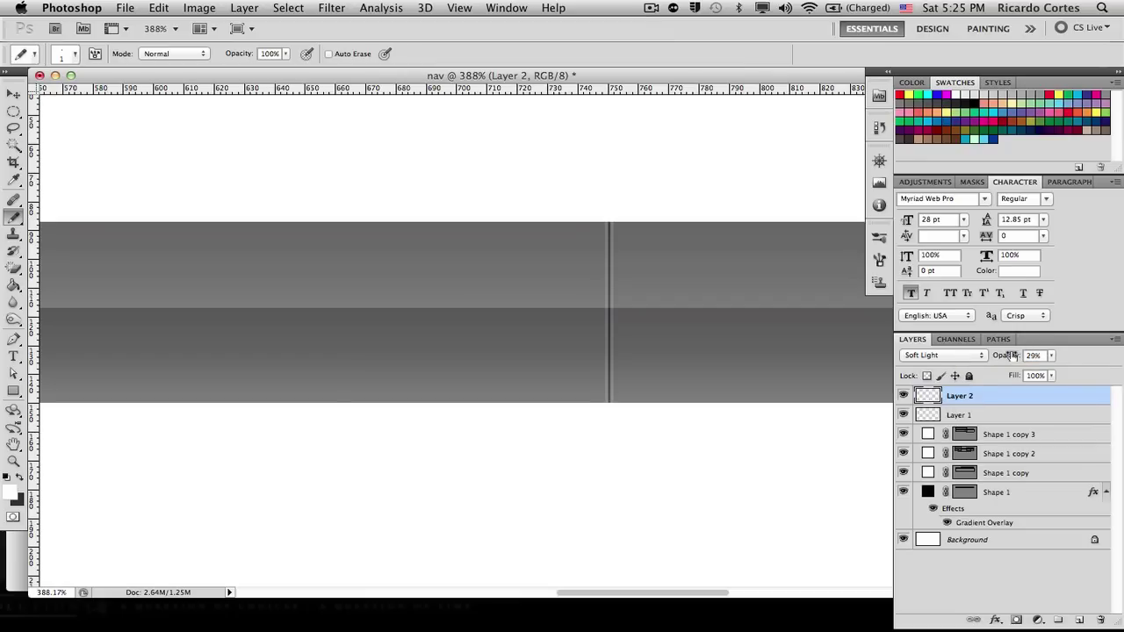
Add the text "Mac" in the navigation bar's first section.
{"action": "scroll", "coordinate": [687, 268], "scroll_direction": "down", "scroll_amount": 8}
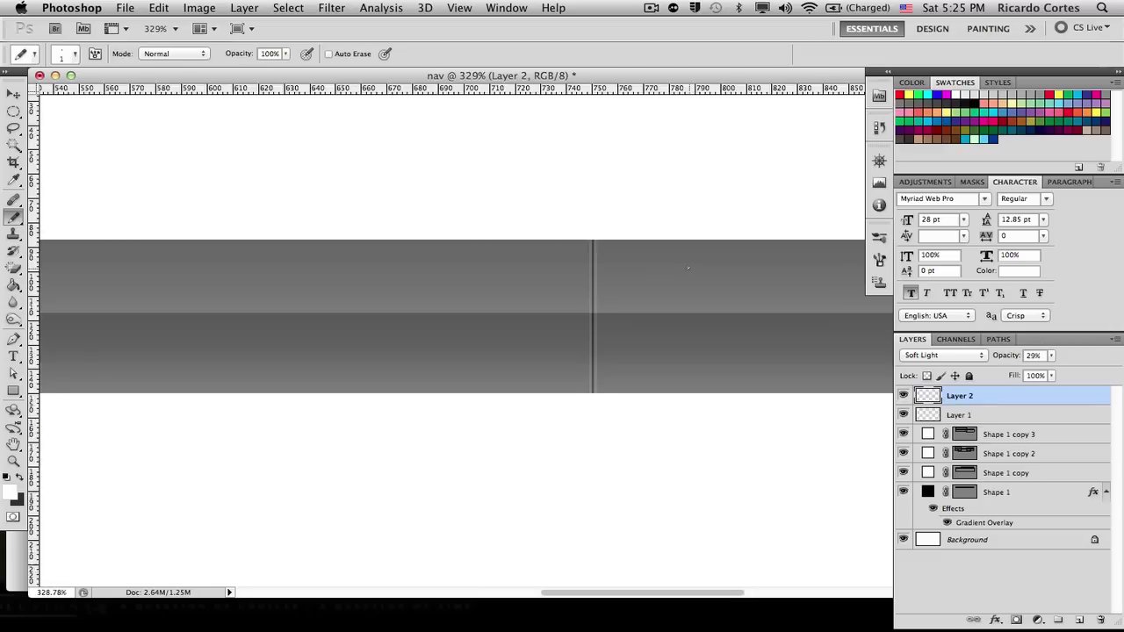
{"action": "scroll", "coordinate": [688, 268], "scroll_direction": "down", "scroll_amount": 2}
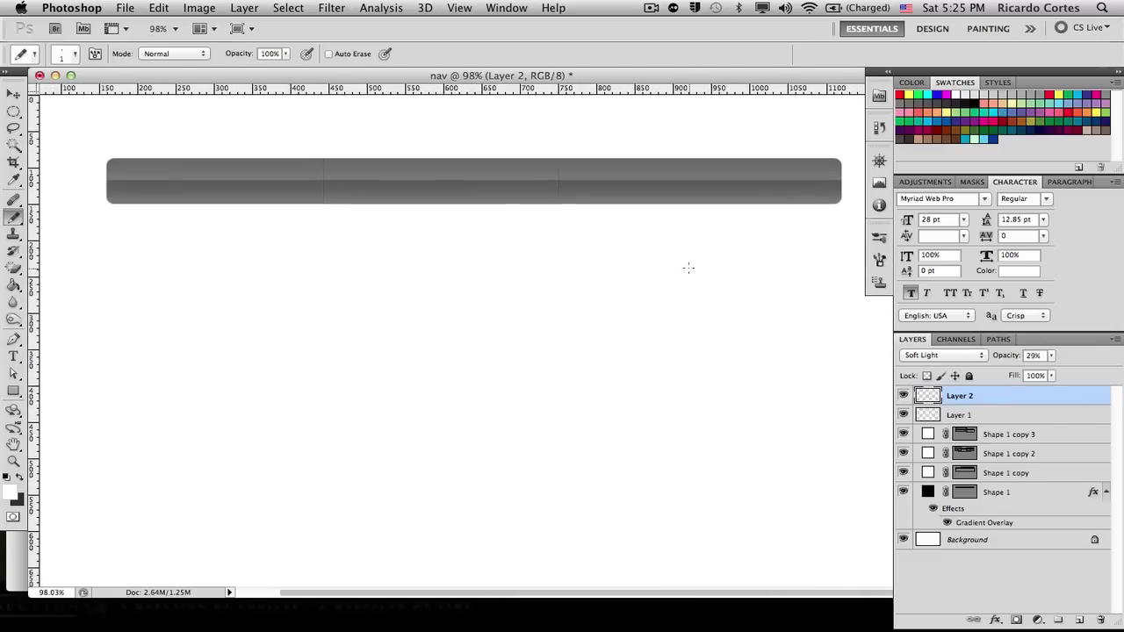
{"action": "key", "text": "t"}
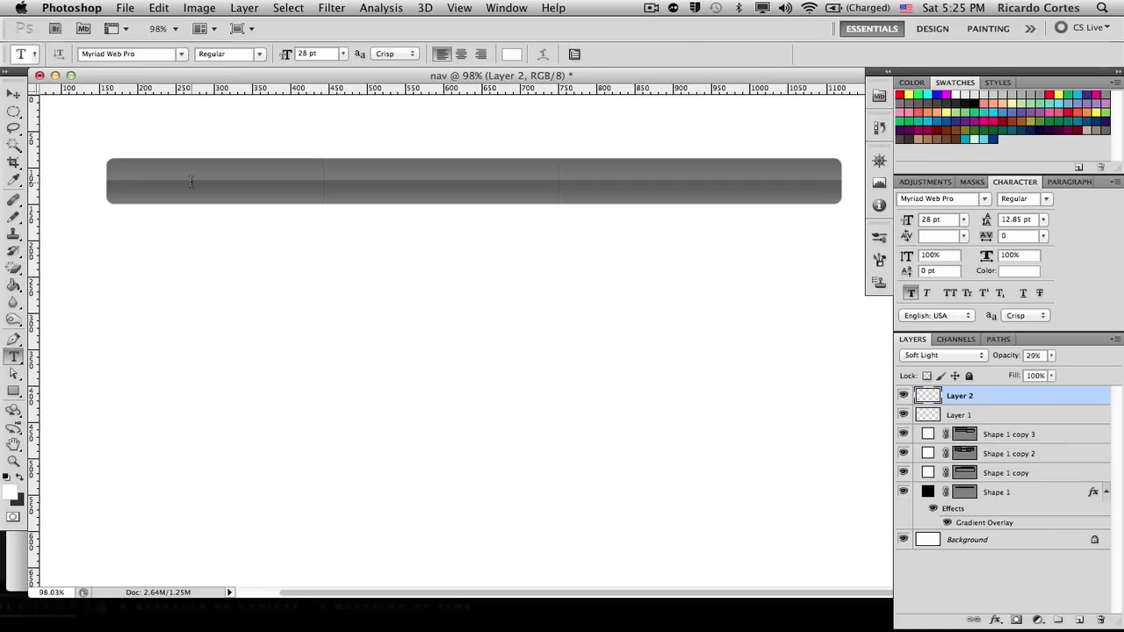
{"action": "left_click", "coordinate": [191, 181]}
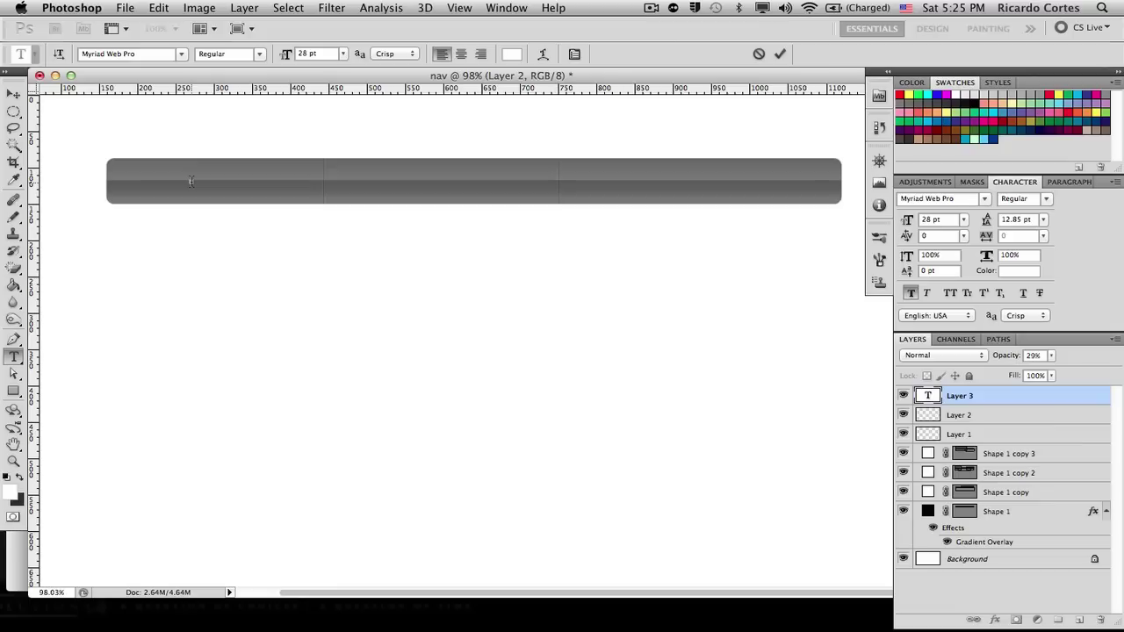
{"action": "type", "text": "Mac"}
Set the font size of the whole "Mac" text to 45 pt and commit the text.
{"action": "key", "text": "super+a"}
{"action": "left_click", "coordinate": [936, 220]}
{"action": "key", "text": "BackSpace"}
{"action": "key", "text": "Return"}
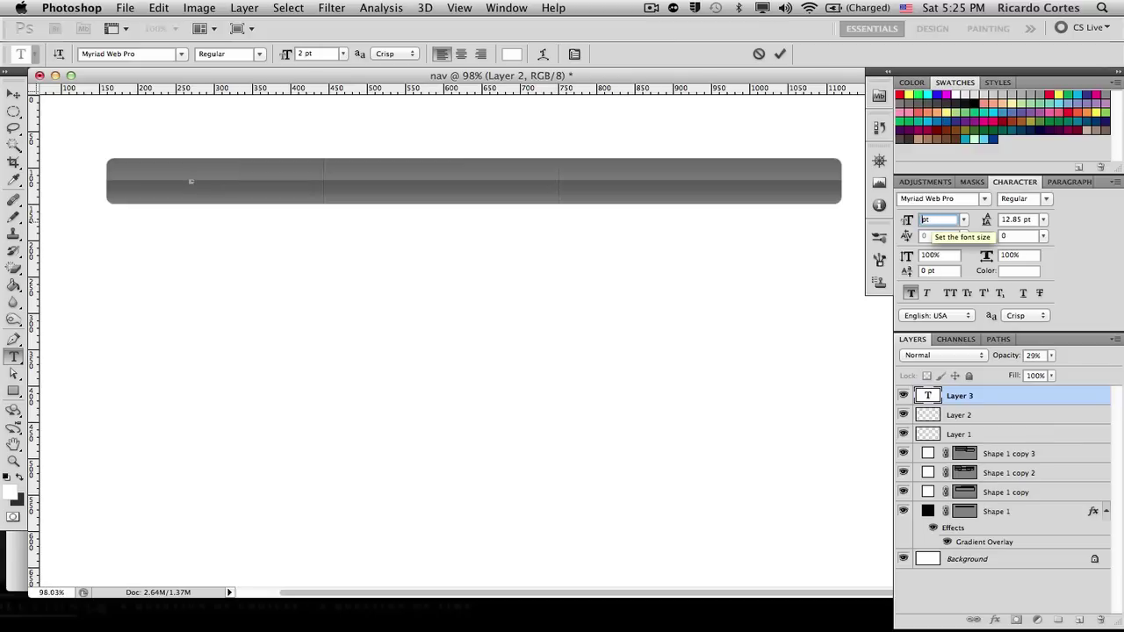
{"action": "type", "text": "45"}
{"action": "key", "text": "Return"}
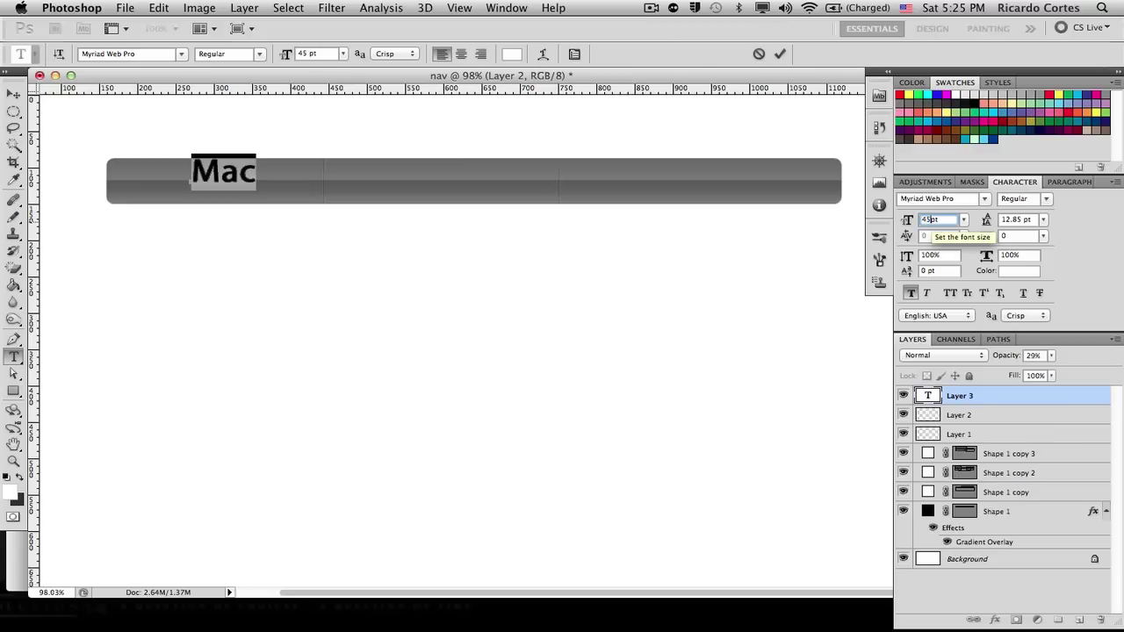
{"action": "left_click", "coordinate": [780, 54]}
Load the Shape 1 outline as a selection and align the Mac text layer to its vertical center.
{"action": "key", "text": "v"}
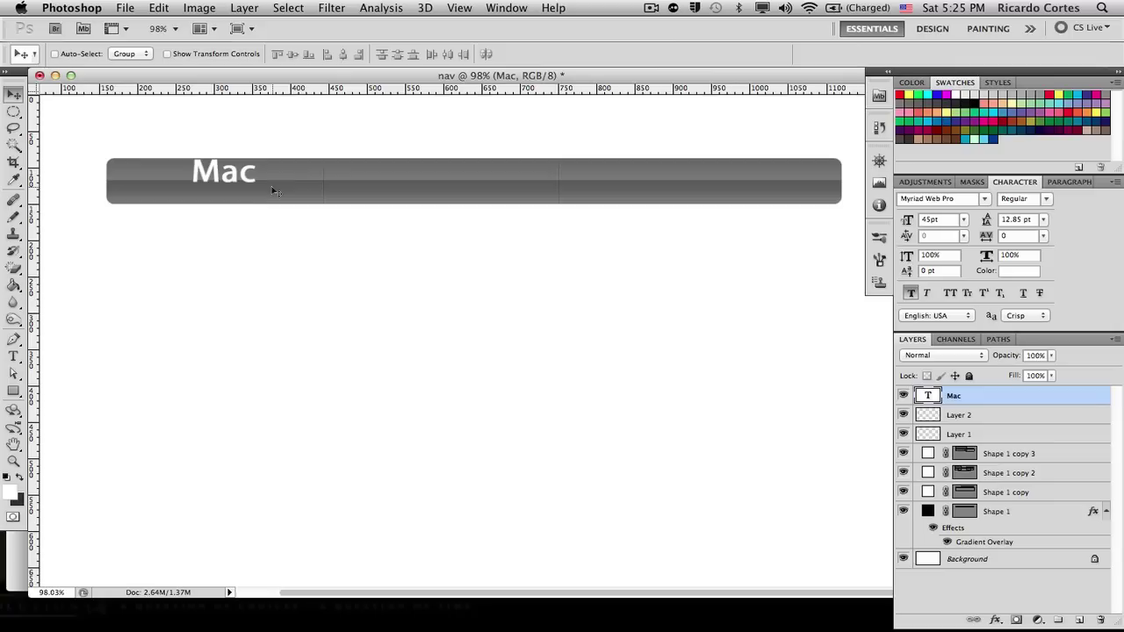
{"action": "left_click", "coordinate": [998, 513], "text": "shift"}
{"action": "double_click", "coordinate": [999, 512]}
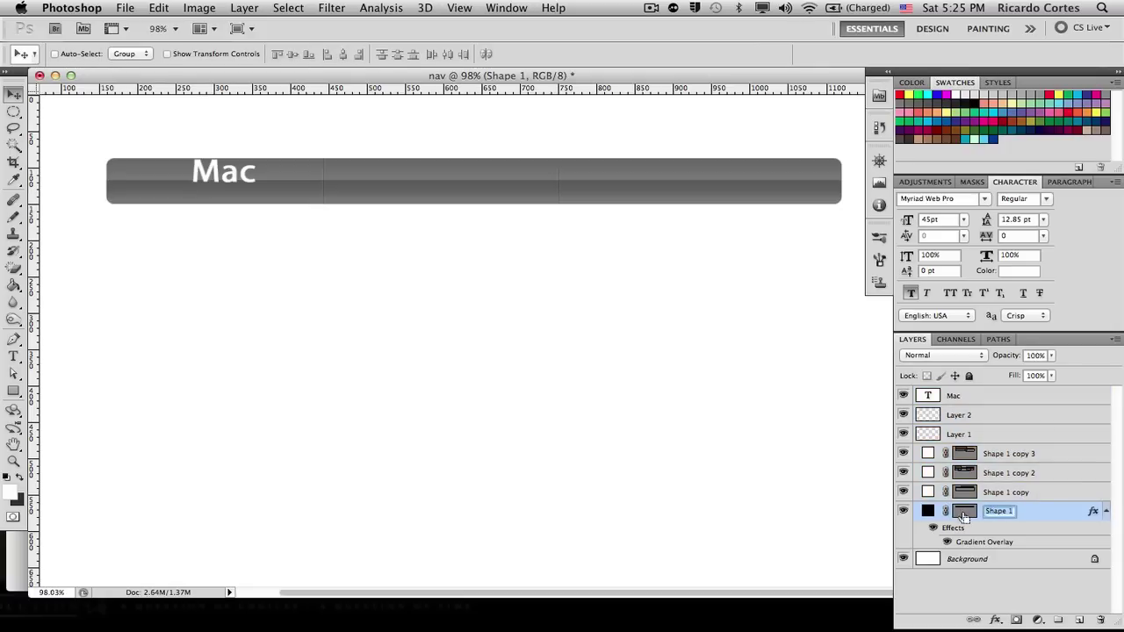
{"action": "left_click", "coordinate": [965, 512], "text": "super"}
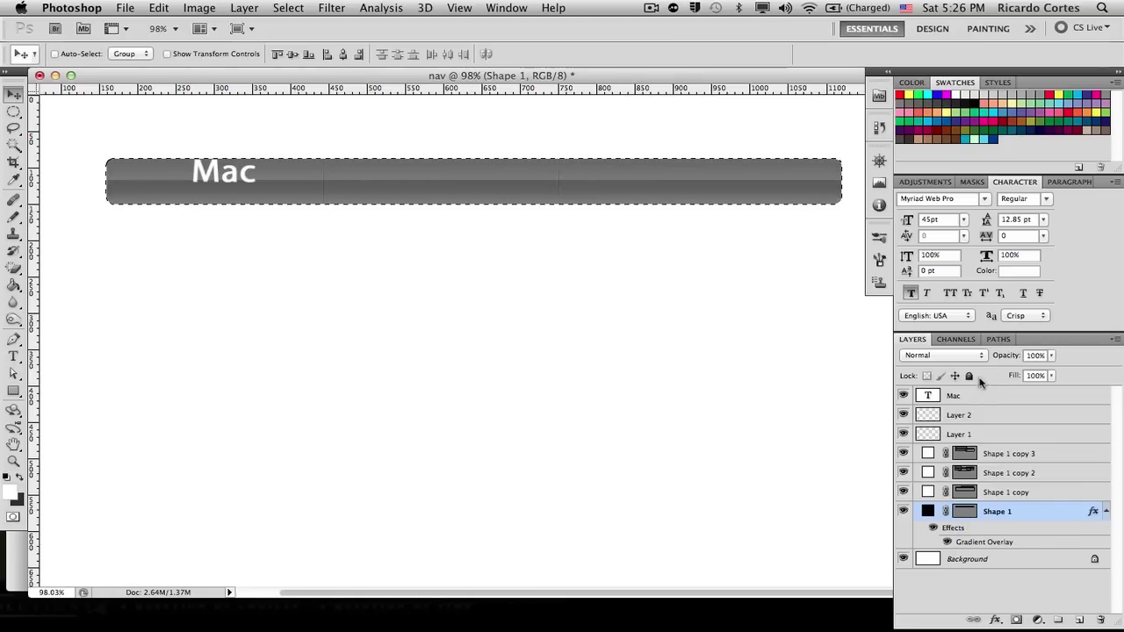
{"action": "left_click", "coordinate": [955, 400]}
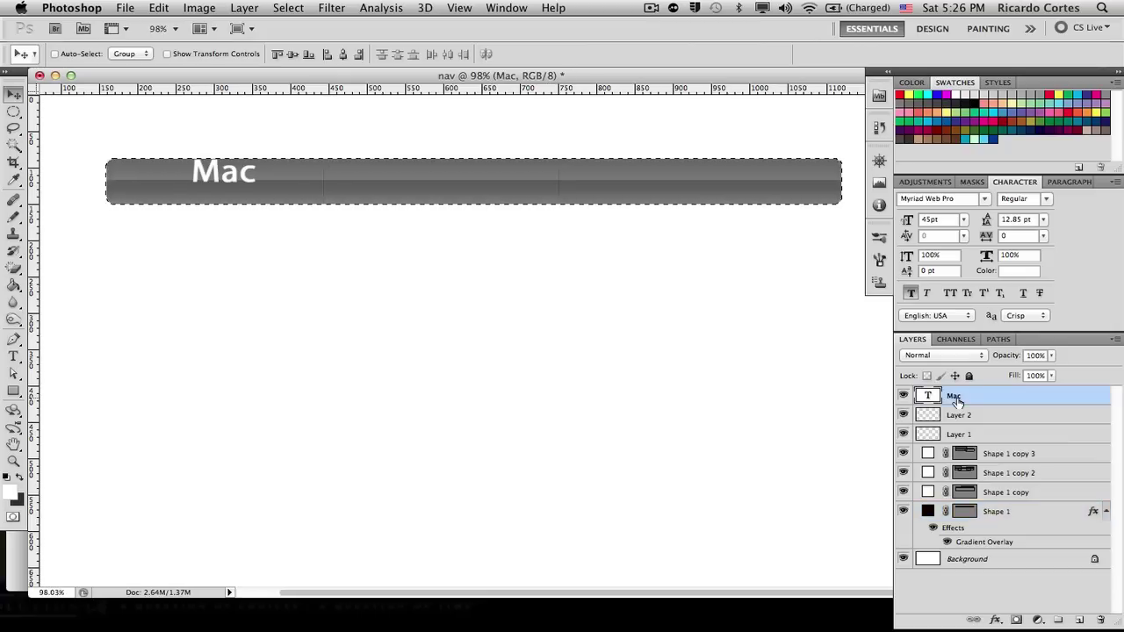
{"action": "left_click", "coordinate": [293, 57]}
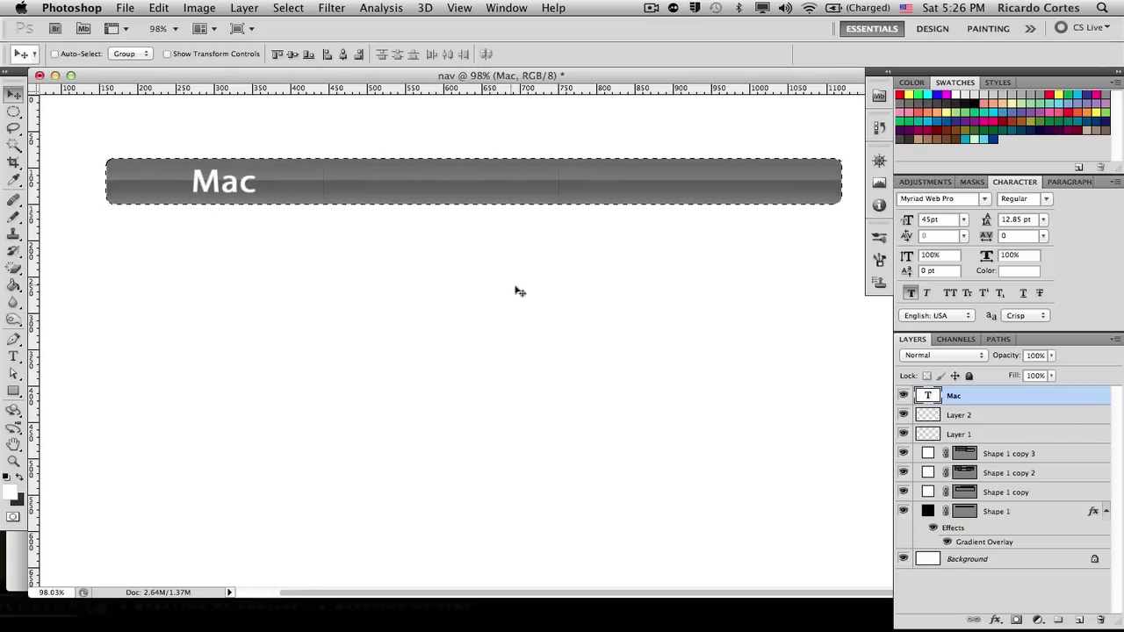
Add the text "Store" at 45 pt in the navigation bar's second section.
{"action": "key", "text": "t"}
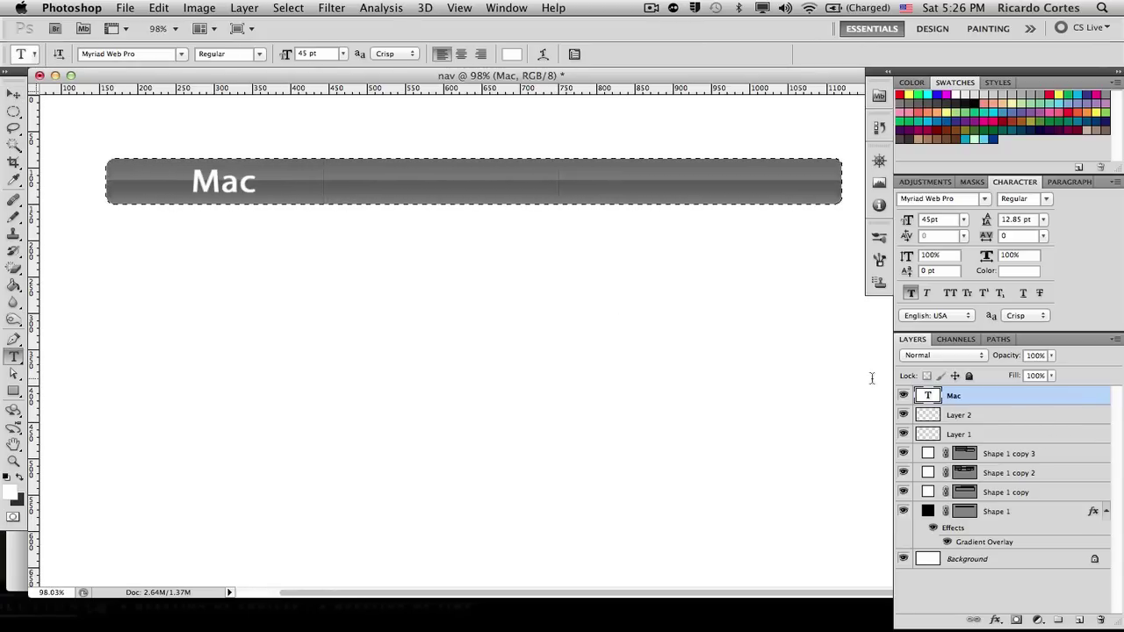
{"action": "left_click", "coordinate": [385, 180]}
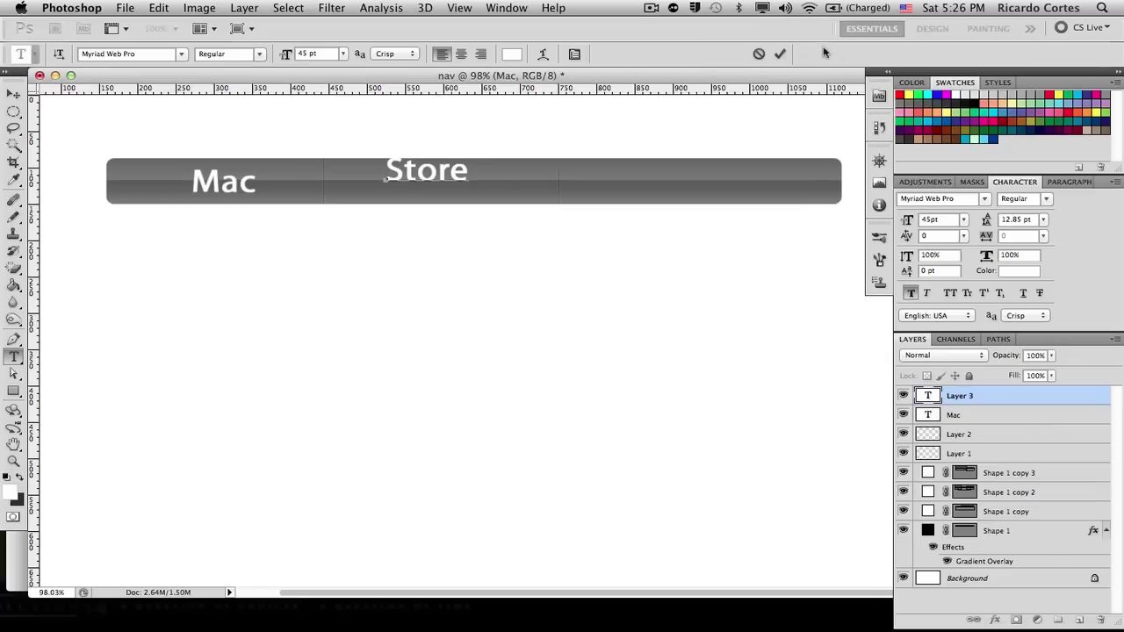
{"action": "left_click", "coordinate": [781, 54]}
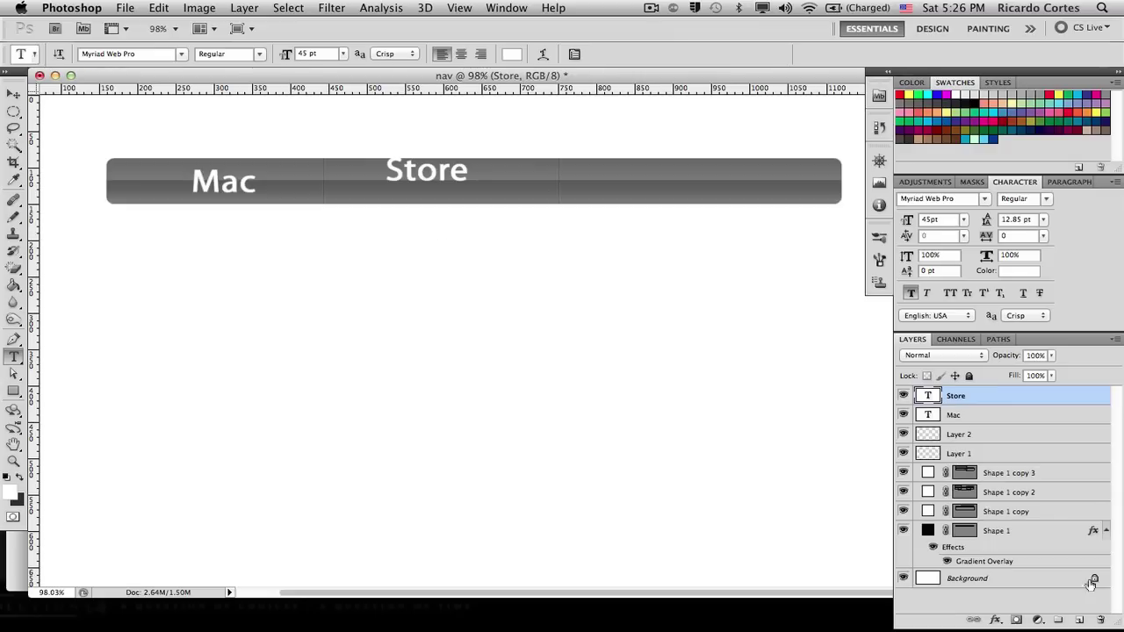
Load the Shape 1 outline as a selection, align the Store text layer to its vertical center and deselect.
{"action": "left_click", "coordinate": [966, 532], "text": "shift"}
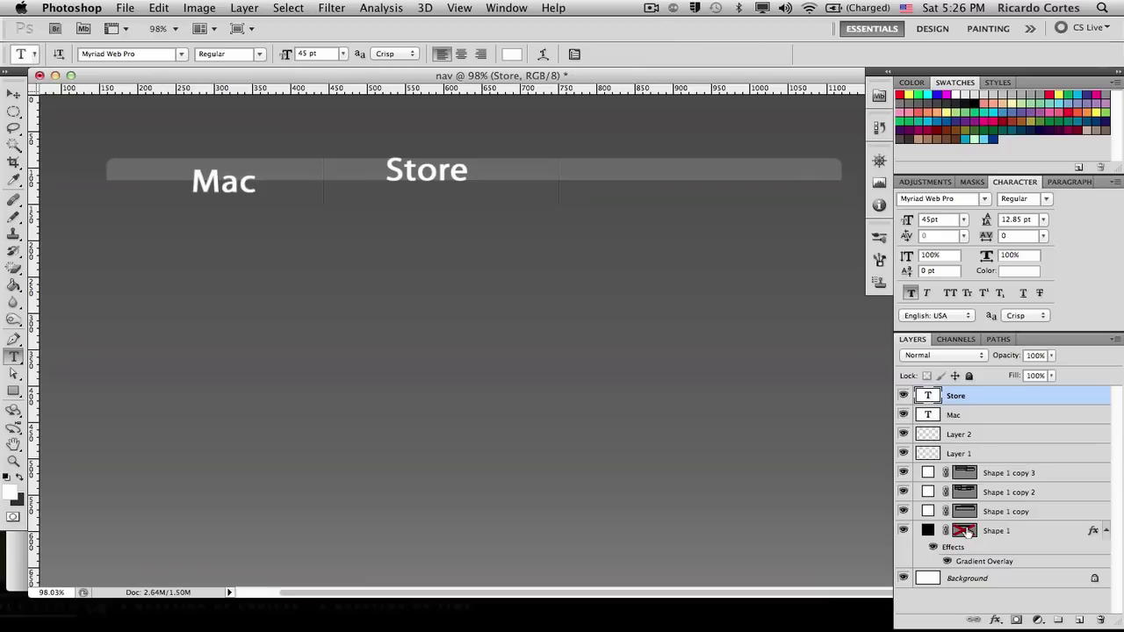
{"action": "left_click", "coordinate": [966, 531], "text": "shift"}
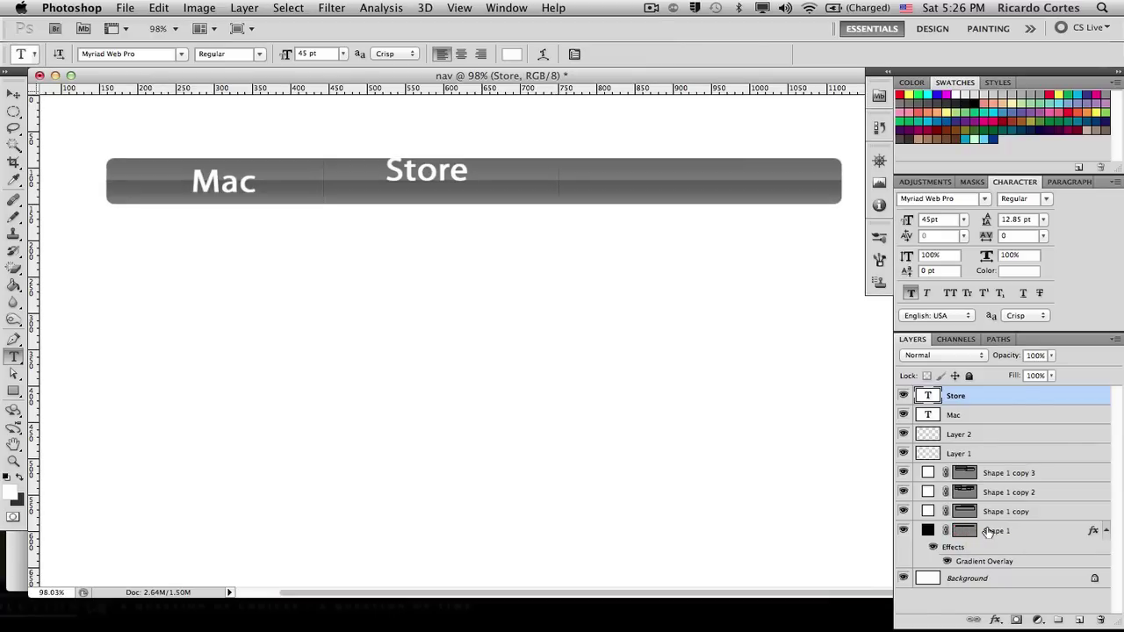
{"action": "left_click", "coordinate": [965, 531], "text": "super"}
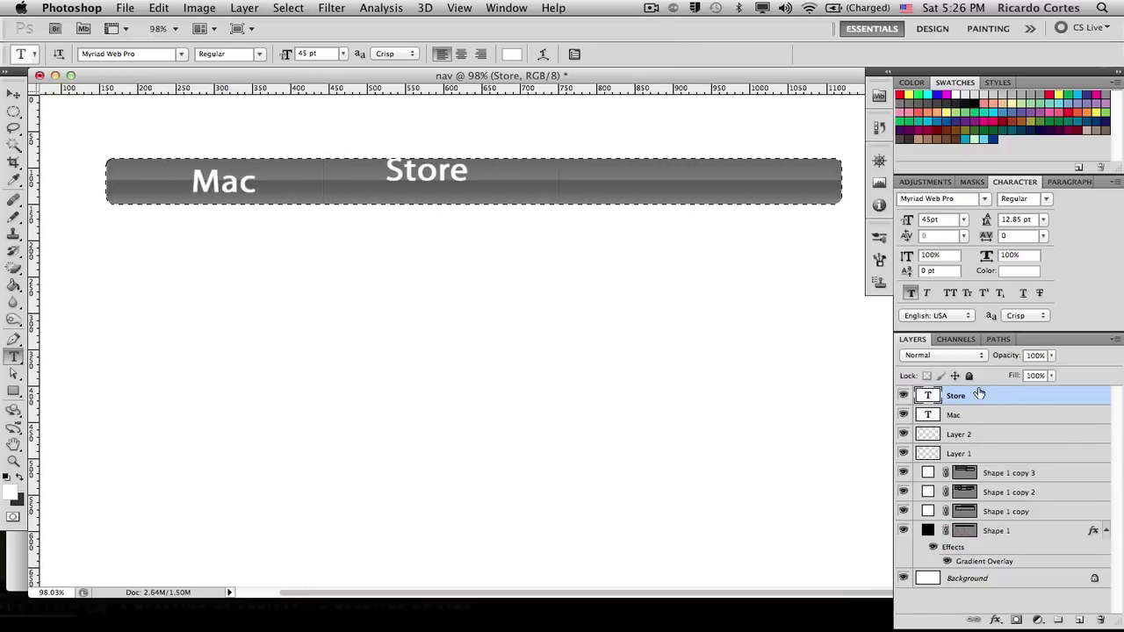
{"action": "left_click", "coordinate": [12, 94]}
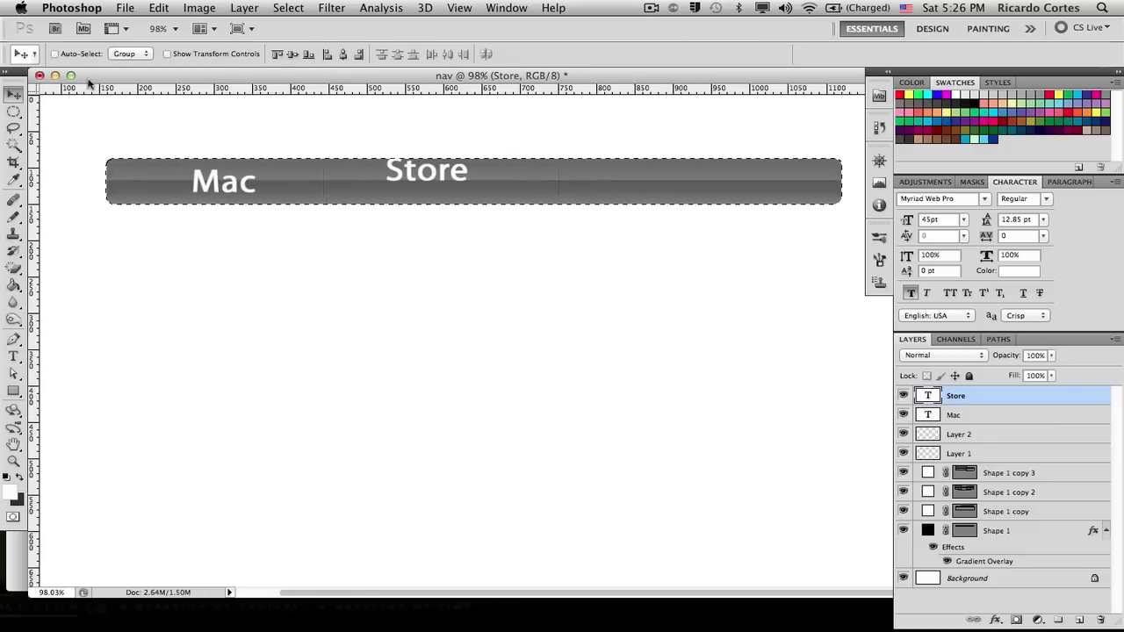
{"action": "left_click", "coordinate": [297, 56]}
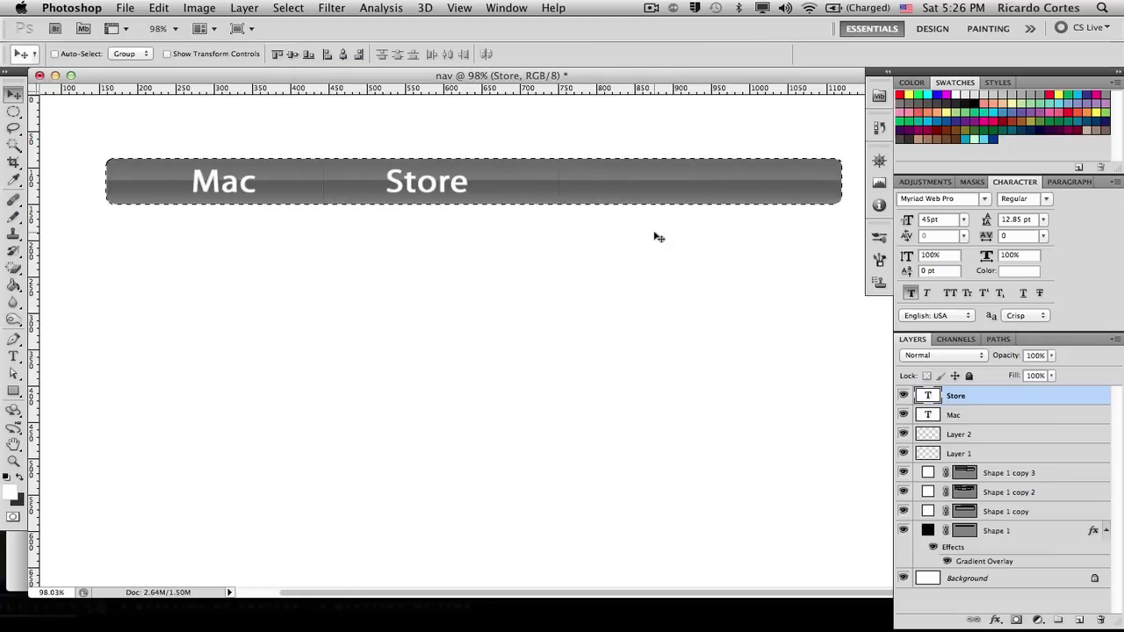
{"action": "key", "text": "super+d"}
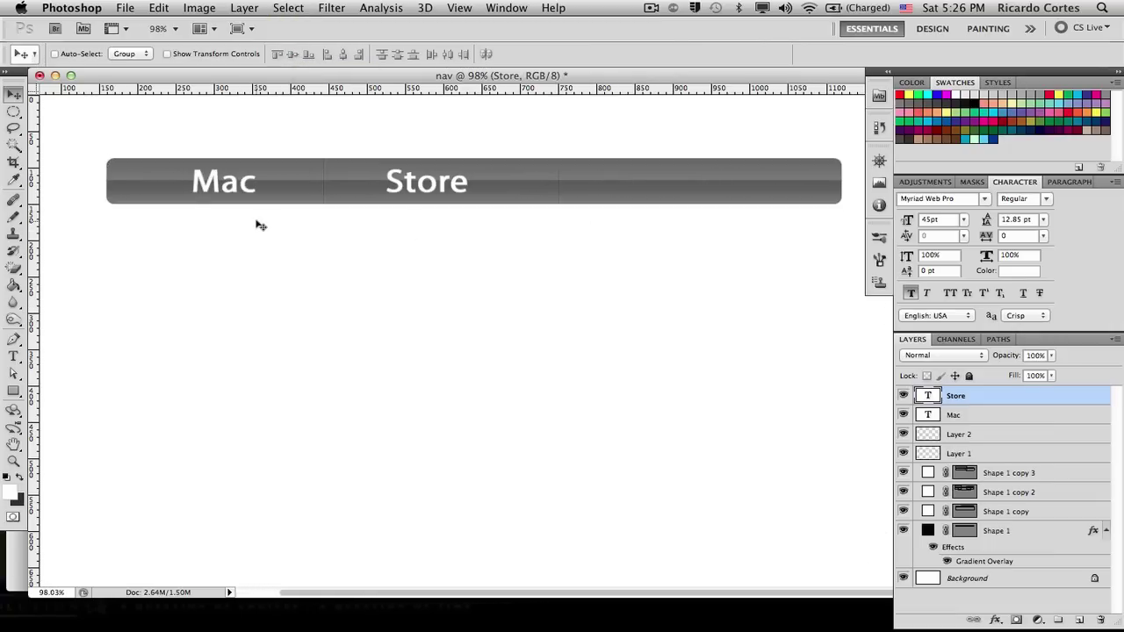
Add a drop shadow to the Store text layer with Normal blend mode and black as its color.
{"action": "scroll", "coordinate": [255, 223], "scroll_direction": "up", "scroll_amount": 3}
{"action": "scroll", "coordinate": [256, 223], "scroll_direction": "up", "scroll_amount": 2}
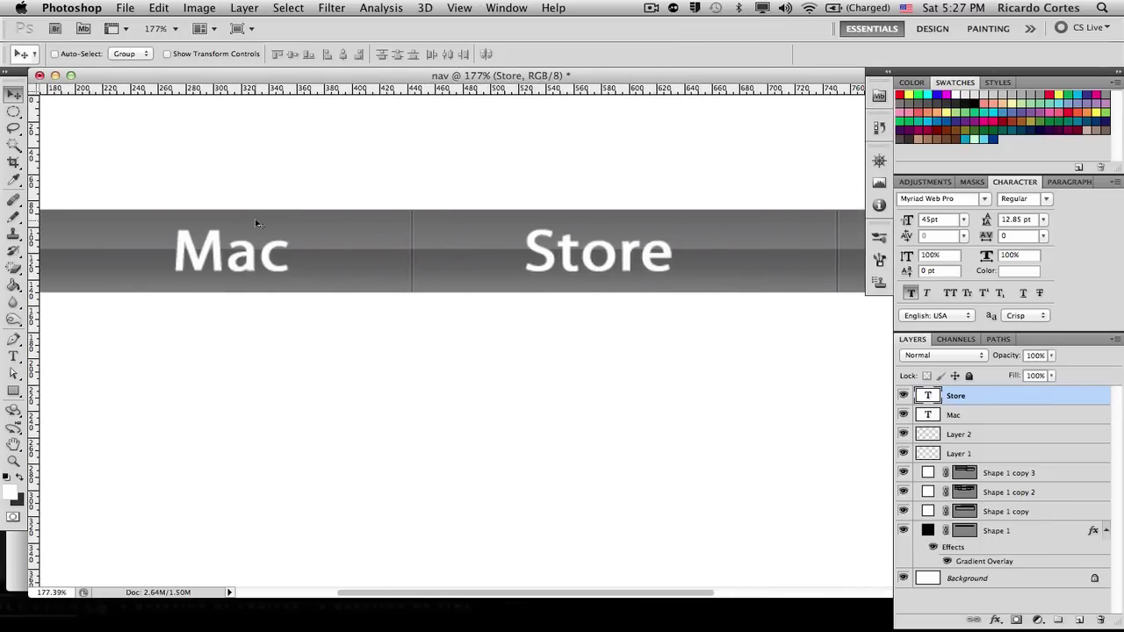
{"action": "right_click", "coordinate": [960, 397]}
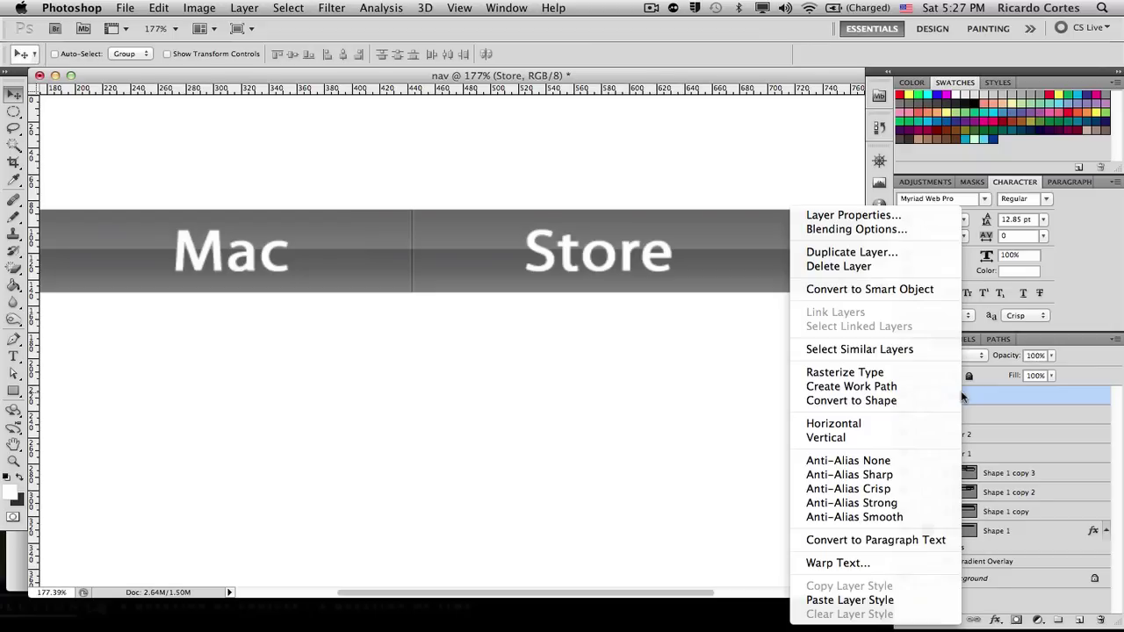
{"action": "left_click", "coordinate": [927, 233]}
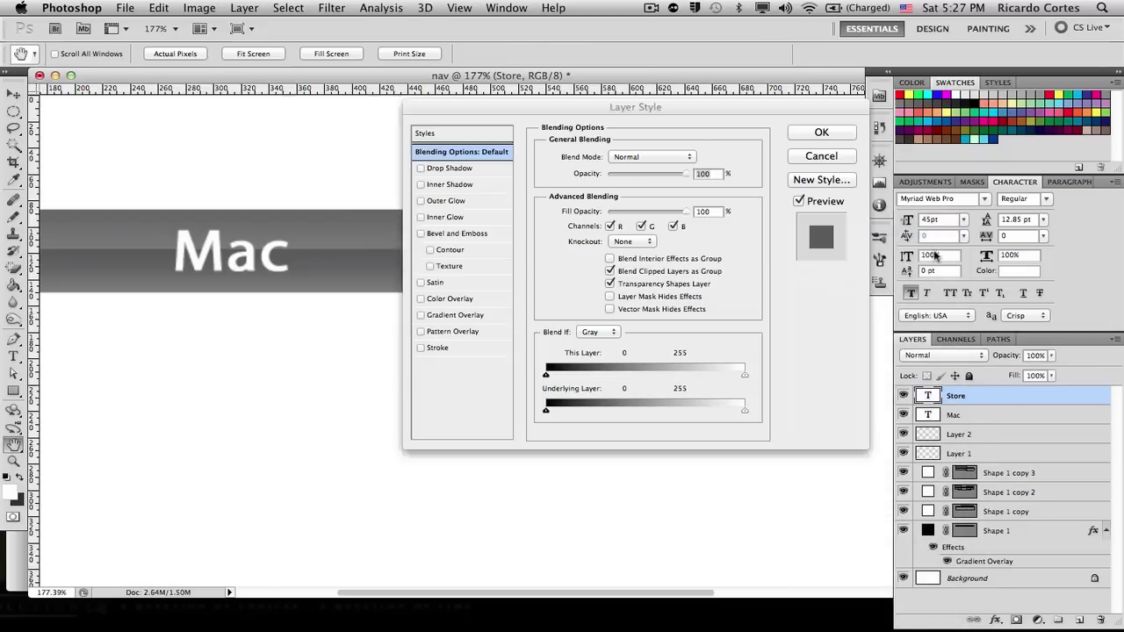
{"action": "left_click", "coordinate": [420, 169]}
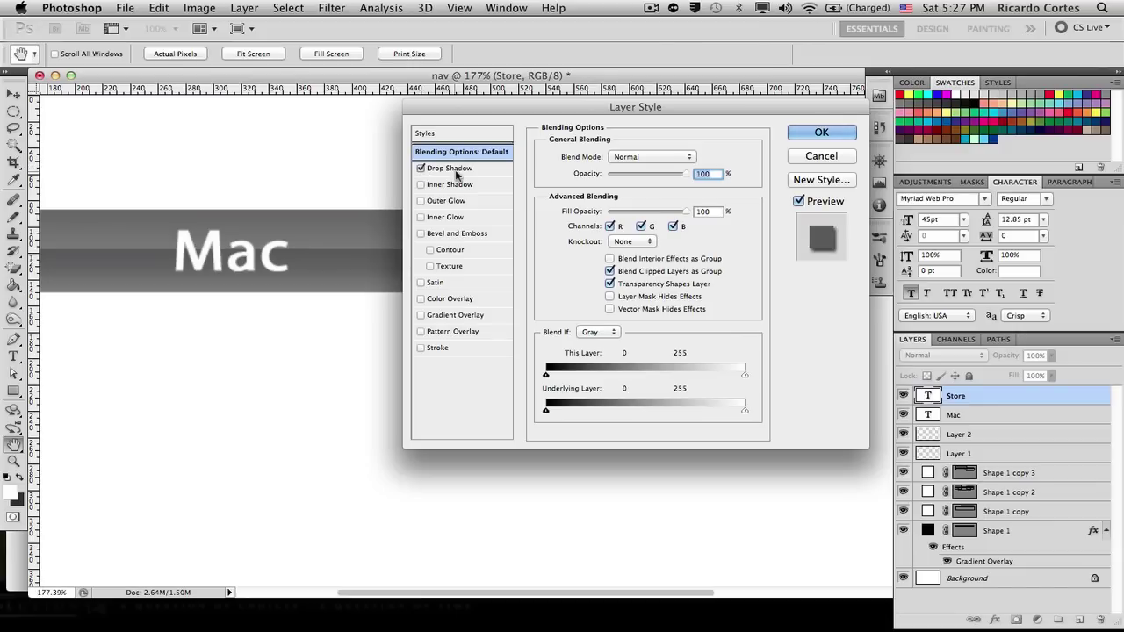
{"action": "left_click", "coordinate": [458, 173]}
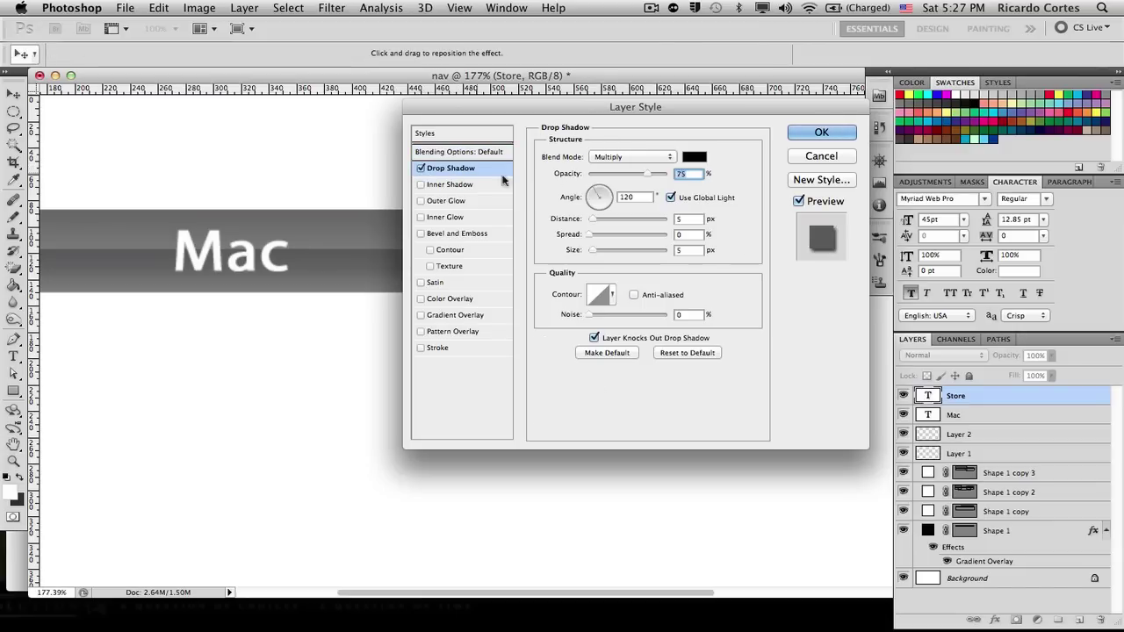
{"action": "left_click", "coordinate": [663, 157]}
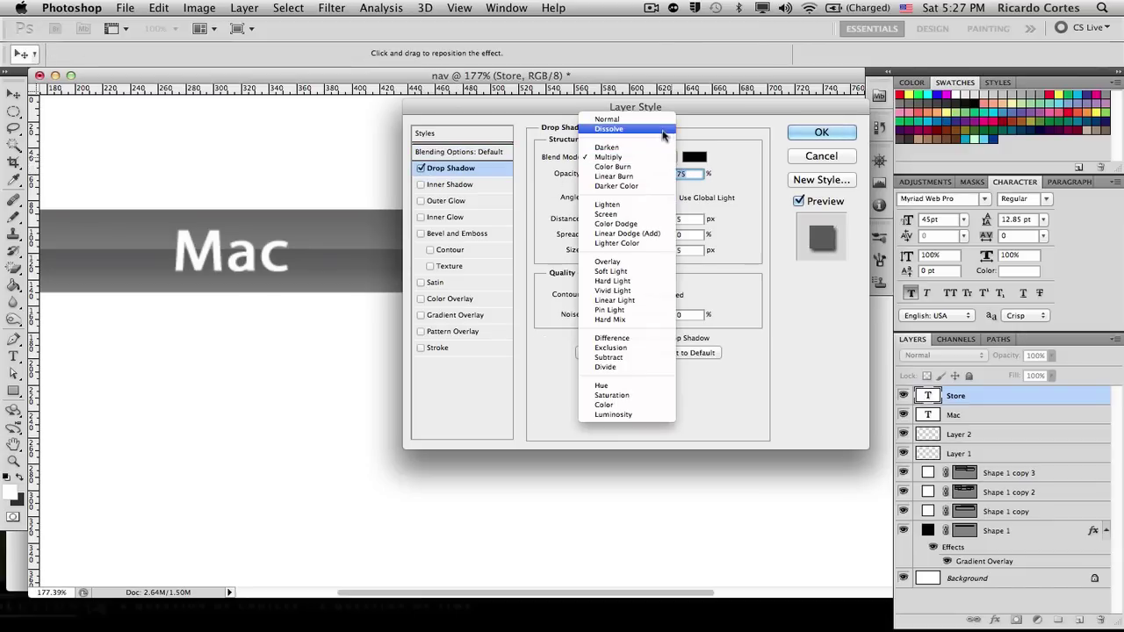
{"action": "left_click", "coordinate": [660, 119]}
{"action": "left_click", "coordinate": [694, 157]}
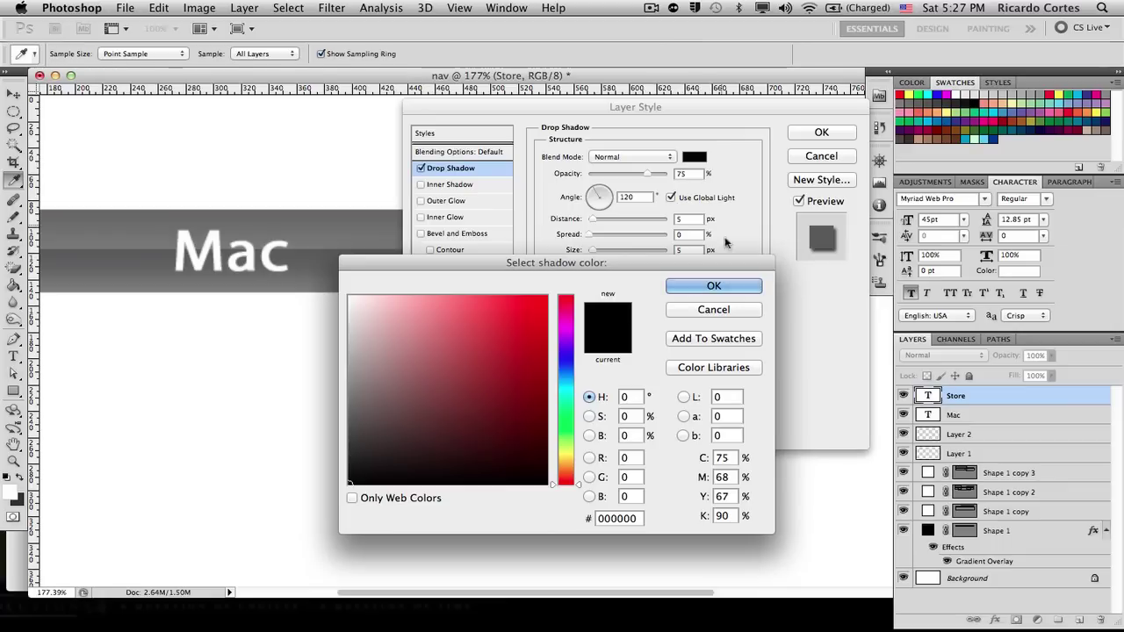
{"action": "left_click", "coordinate": [732, 284]}
Set the Store drop shadow to 100% opacity and a -90° angle, with global light turned off.
{"action": "left_click_drag", "start_coordinate": [650, 173], "coordinate": [684, 181]}
{"action": "left_click", "coordinate": [671, 198]}
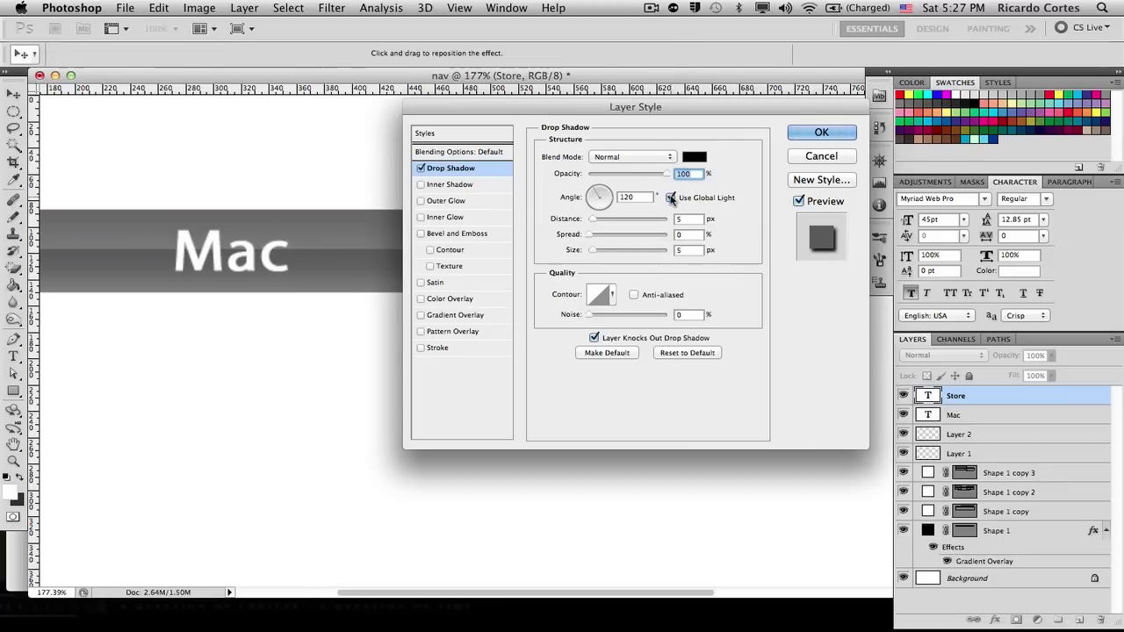
{"action": "left_click", "coordinate": [634, 196]}
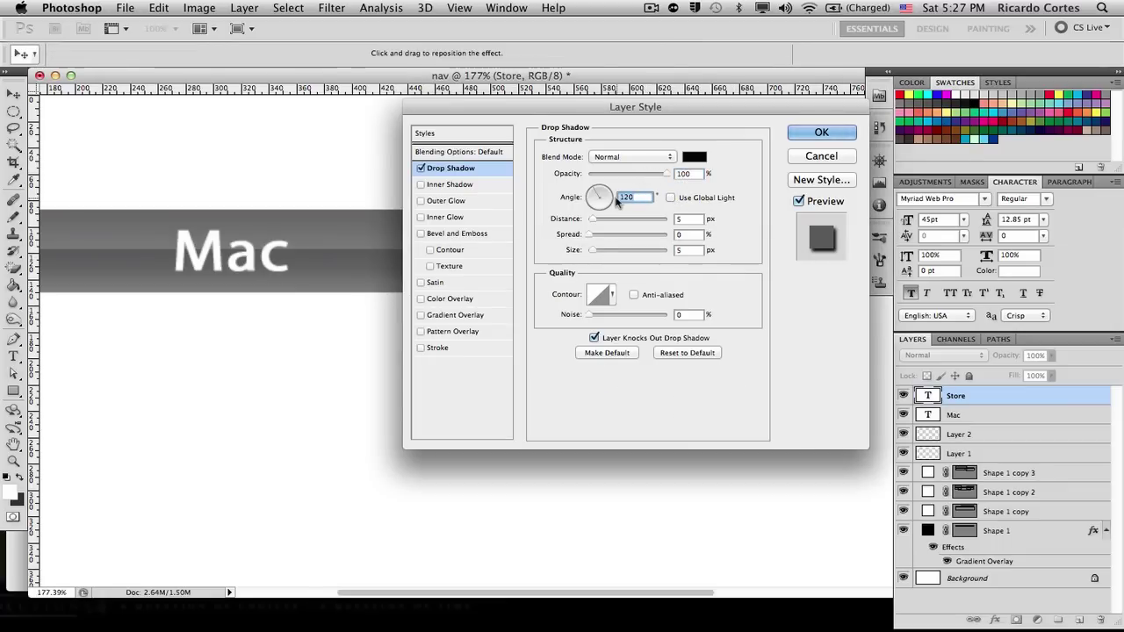
{"action": "type", "text": "-90"}
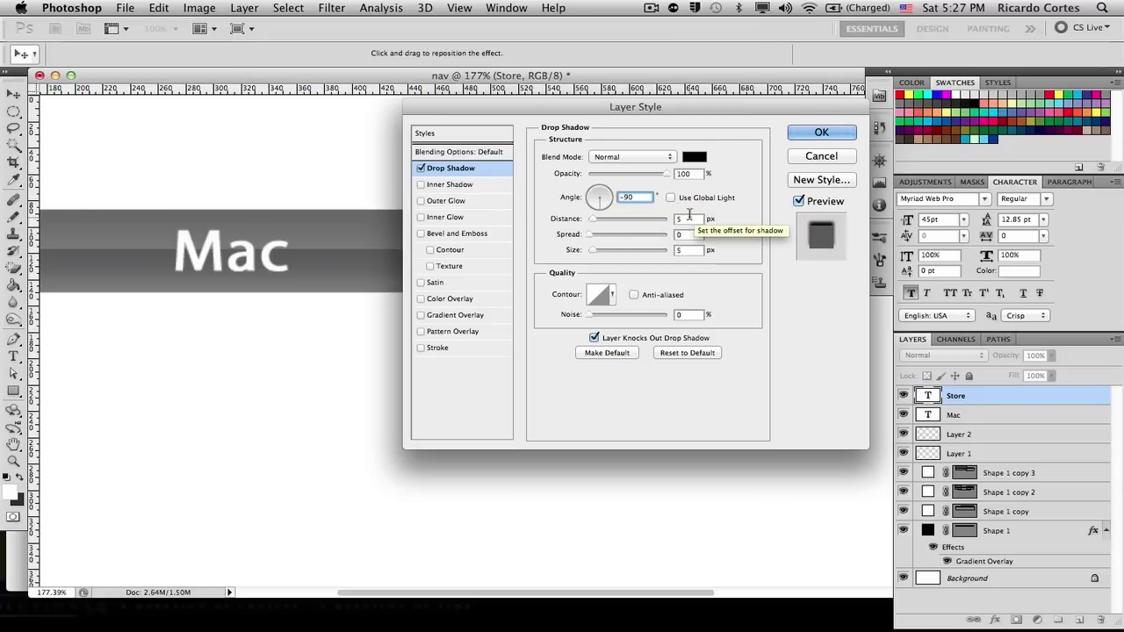
Set the drop shadow's distance to 2 px, adjust its size and apply the layer style to Store.
{"action": "left_click", "coordinate": [691, 219]}
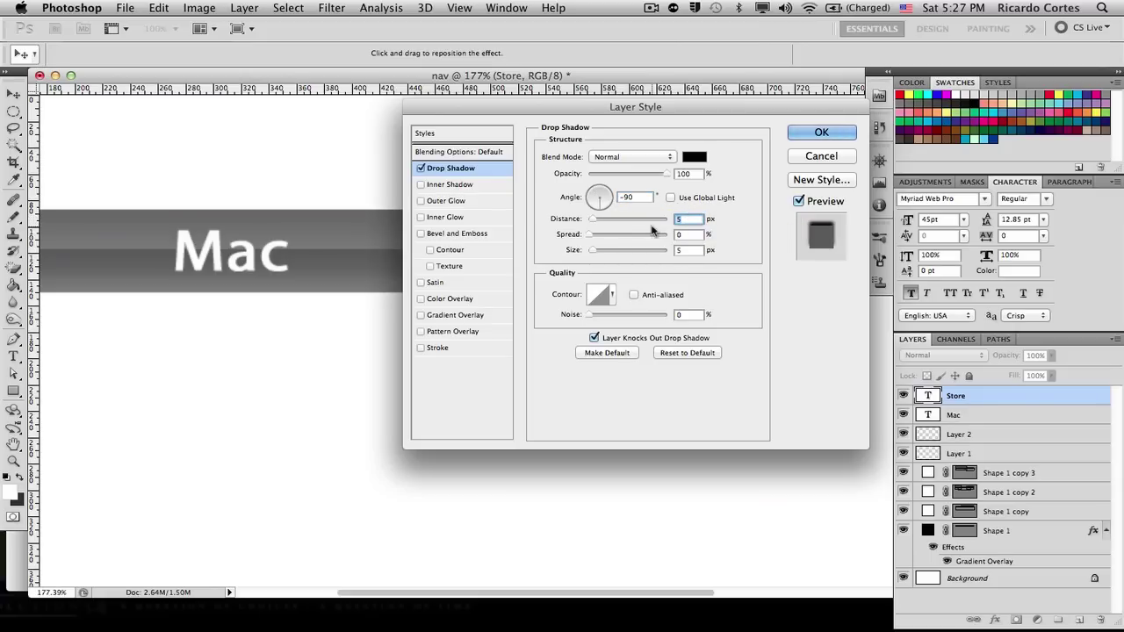
{"action": "type", "text": "2"}
{"action": "left_click_drag", "start_coordinate": [716, 106], "coordinate": [537, 341]}
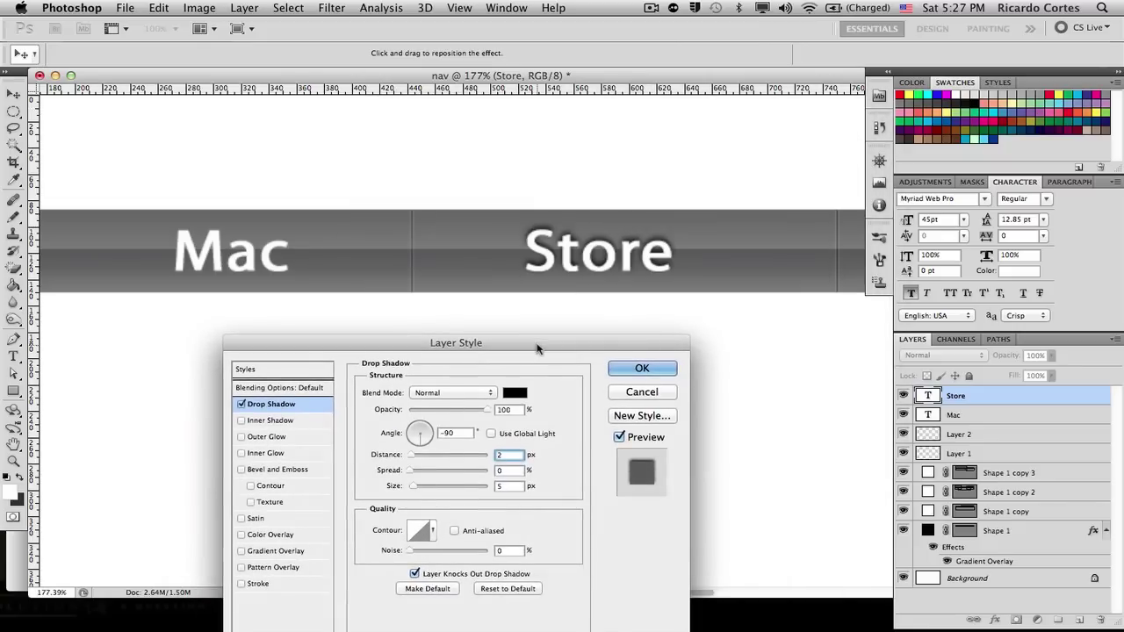
{"action": "left_click", "coordinate": [499, 487]}
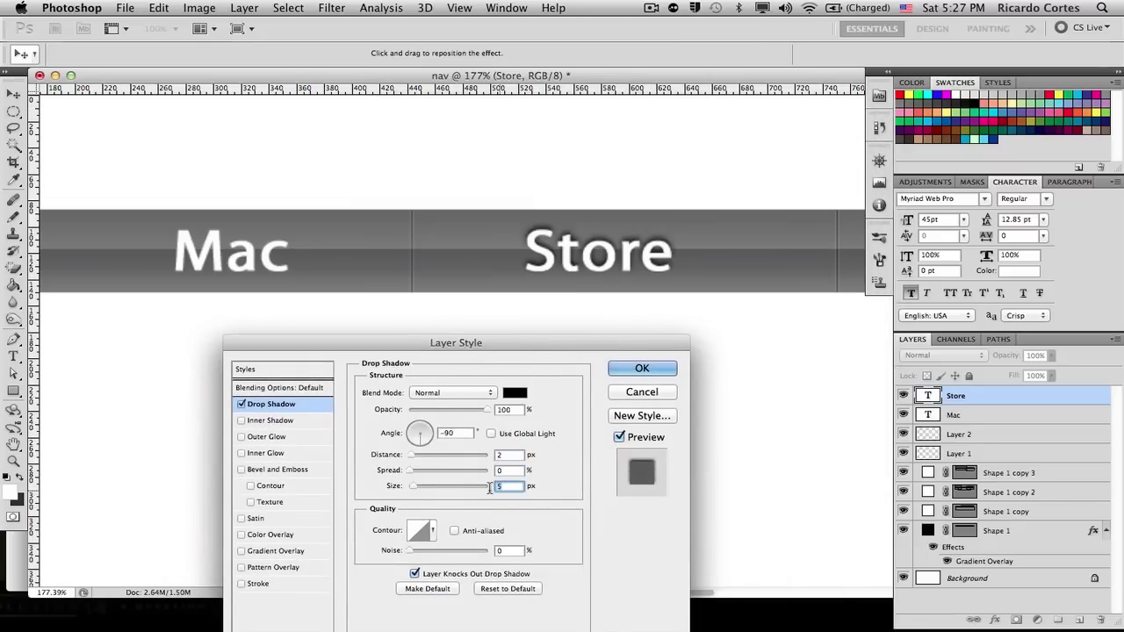
{"action": "left_click", "coordinate": [631, 367]}
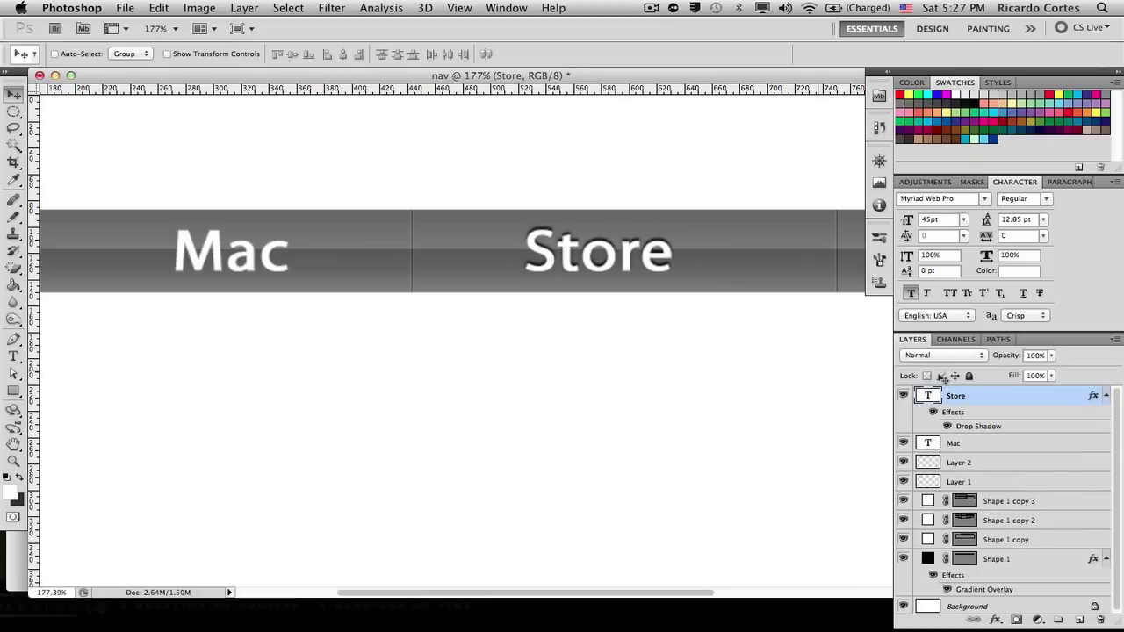
Copy the Store layer's style and paste it onto the Mac text layer.
{"action": "right_click", "coordinate": [1017, 400]}
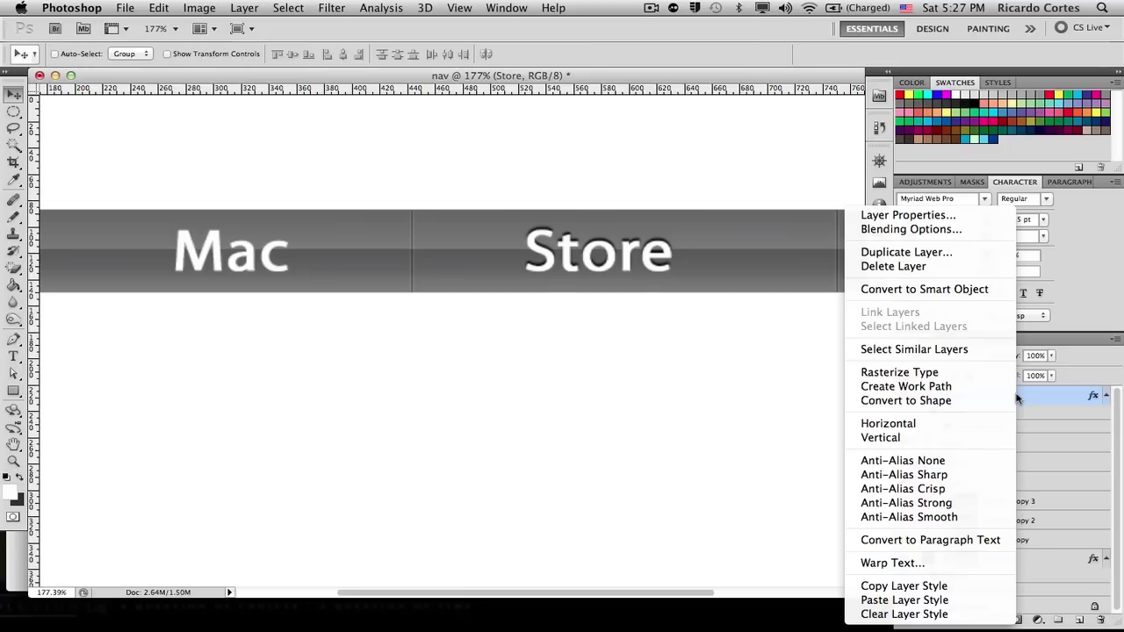
{"action": "left_click", "coordinate": [909, 587]}
{"action": "left_click", "coordinate": [970, 445]}
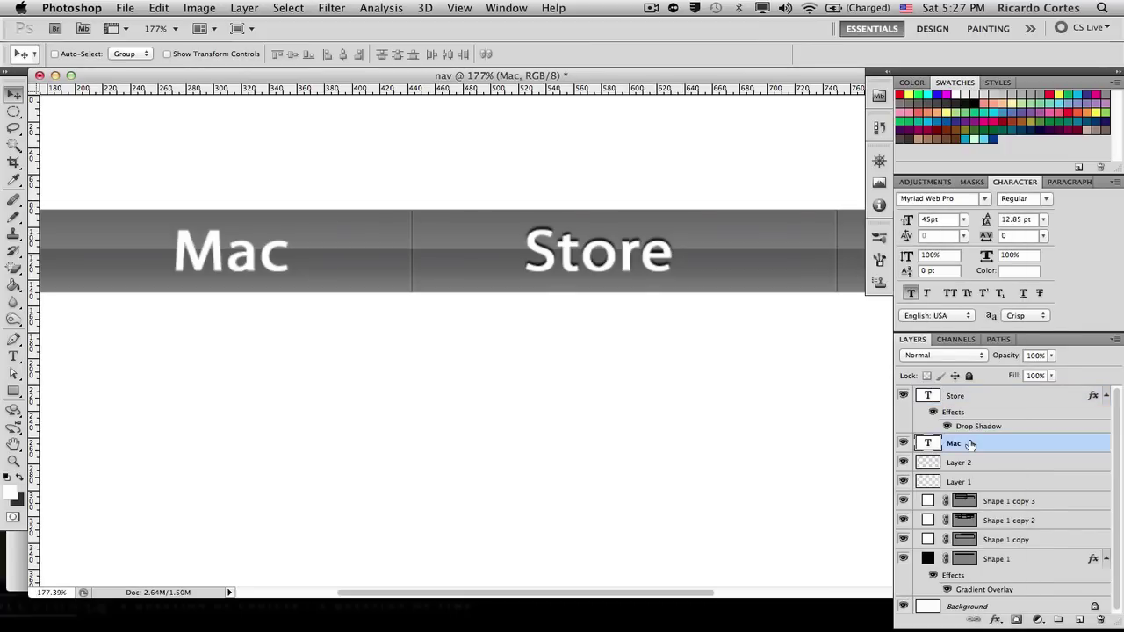
{"action": "right_click", "coordinate": [971, 444]}
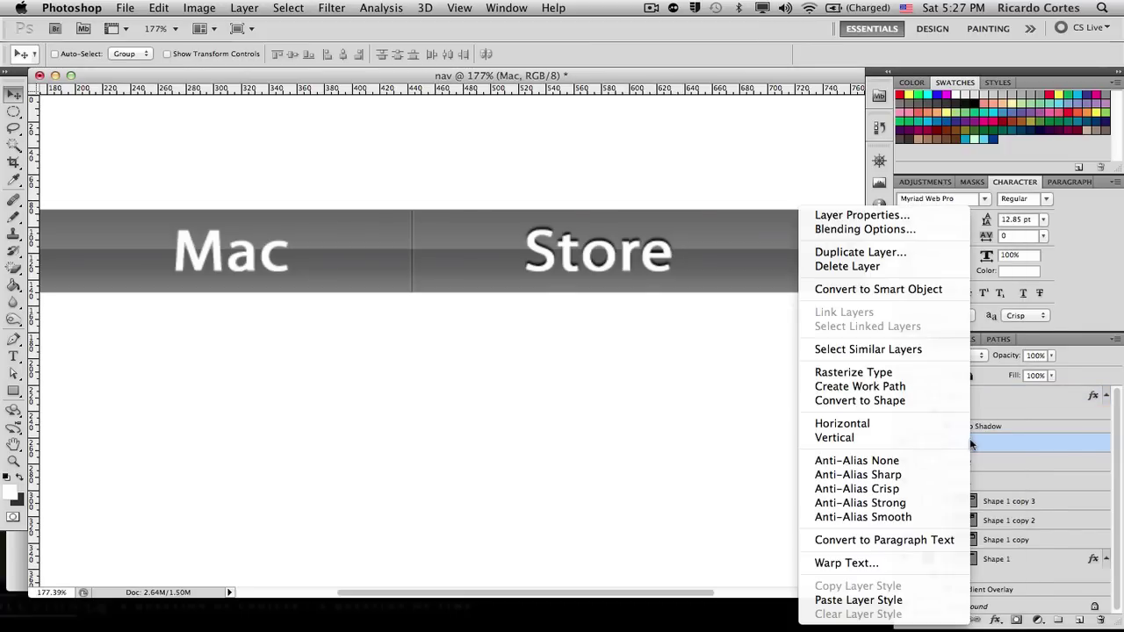
{"action": "left_click", "coordinate": [893, 601]}
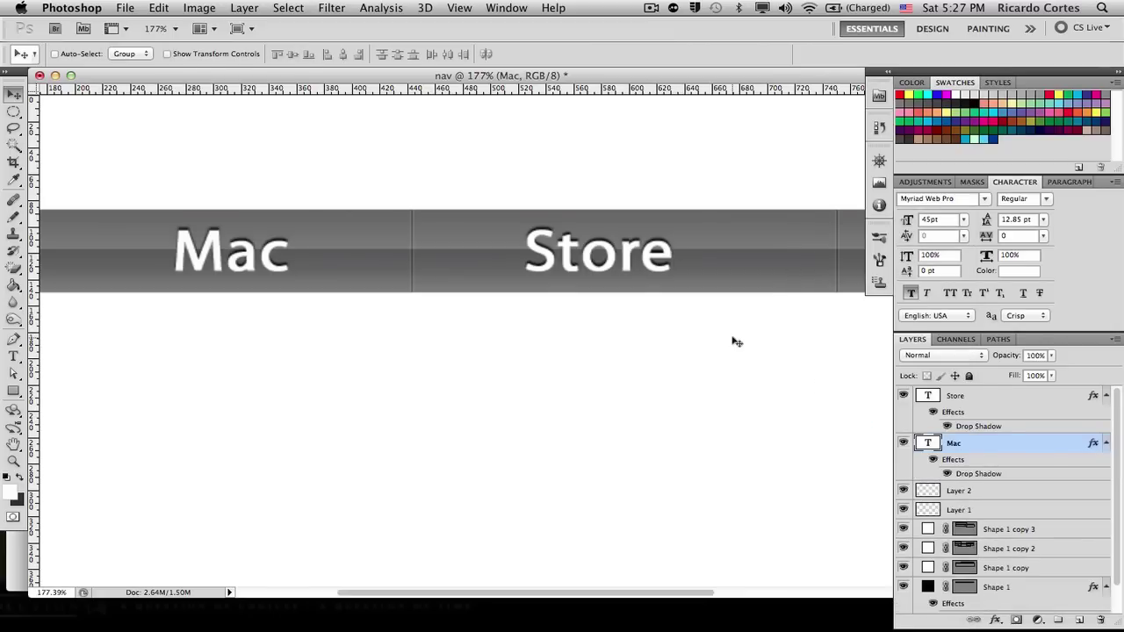
Draw a rounded rectangle with 30 px radius, about 295 by 36 px, directly above Shape 1 in the bar's empty third section.
{"action": "scroll", "coordinate": [733, 341], "scroll_direction": "right", "scroll_amount": 10}
{"action": "scroll", "coordinate": [733, 341], "scroll_direction": "left", "scroll_amount": 3}
{"action": "scroll", "coordinate": [734, 341], "scroll_direction": "right", "scroll_amount": 2}
{"action": "scroll", "coordinate": [736, 342], "scroll_direction": "right", "scroll_amount": 1}
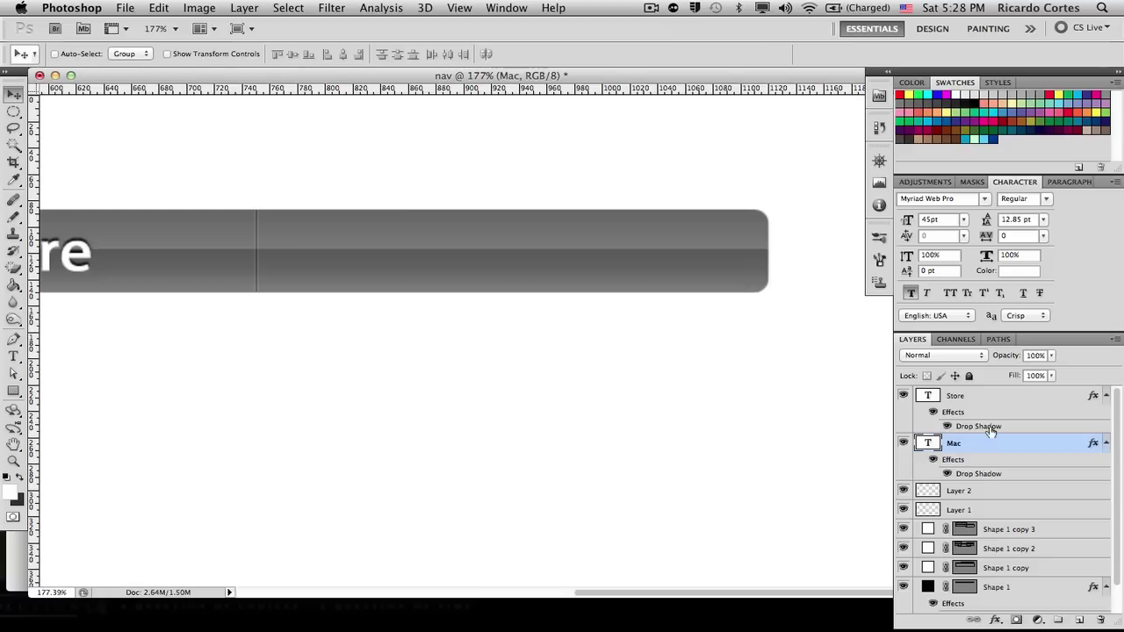
{"action": "scroll", "coordinate": [990, 430], "scroll_direction": "down", "scroll_amount": 2}
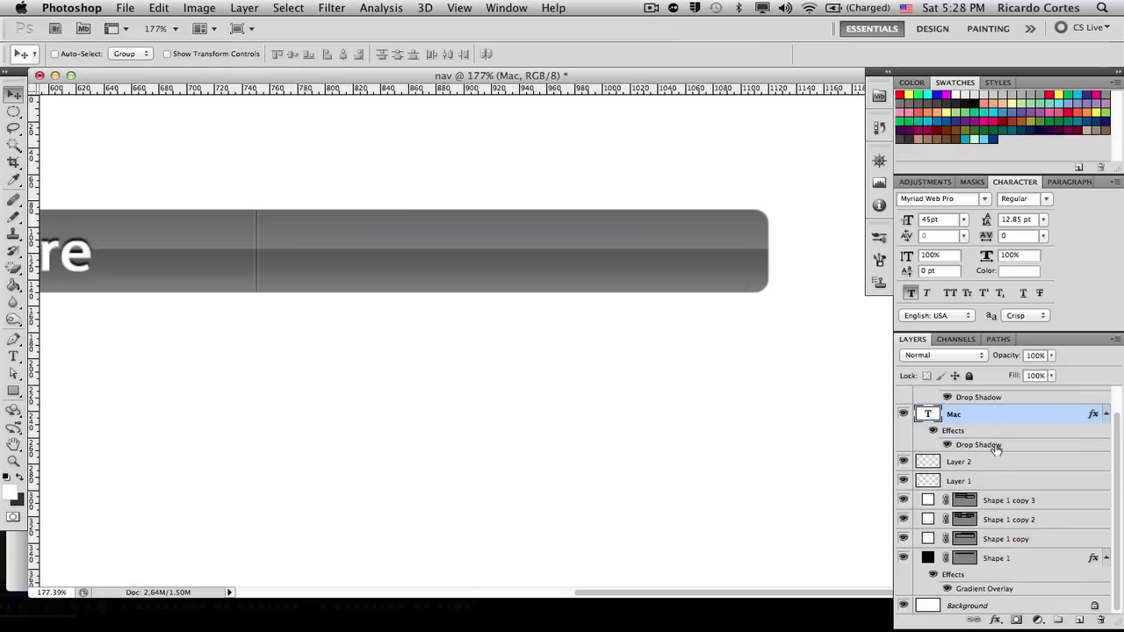
{"action": "scroll", "coordinate": [1008, 522], "scroll_direction": "down", "scroll_amount": 1}
{"action": "left_click", "coordinate": [1015, 560]}
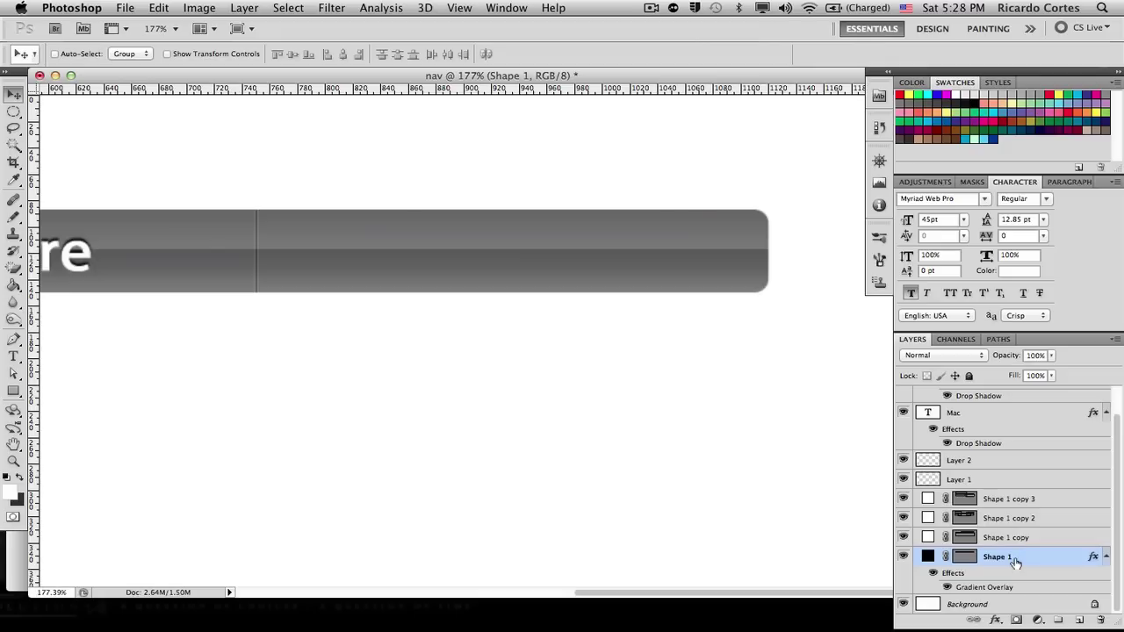
{"action": "left_click", "coordinate": [13, 391]}
{"action": "left_click", "coordinate": [108, 403]}
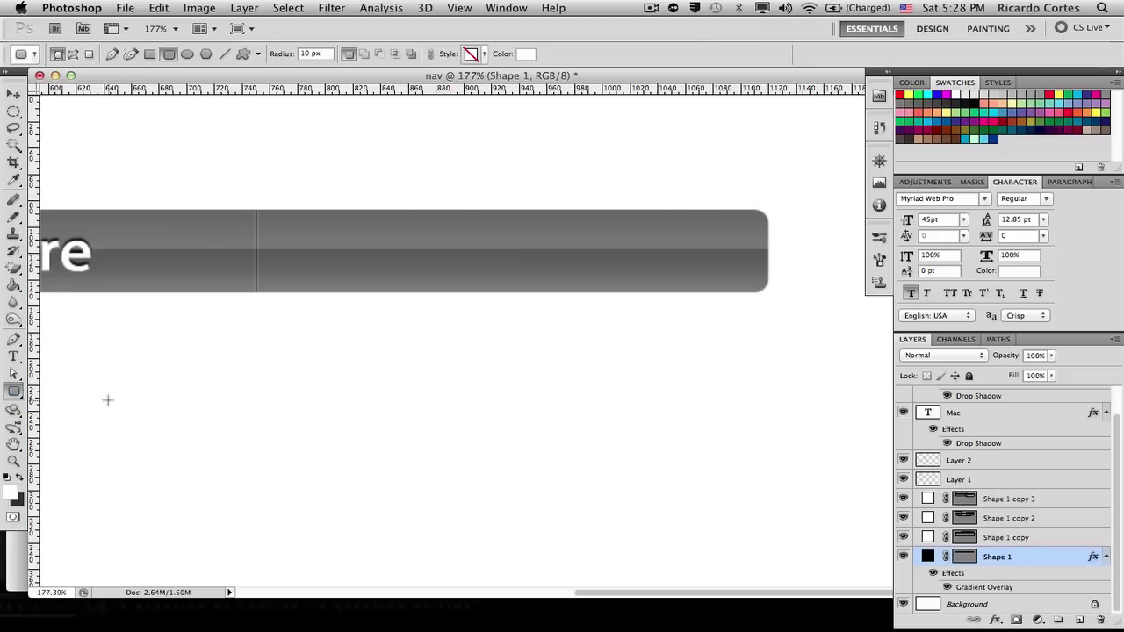
{"action": "left_click", "coordinate": [301, 54]}
{"action": "type", "text": "30px"}
{"action": "left_click_drag", "start_coordinate": [300, 233], "coordinate": [713, 275]}
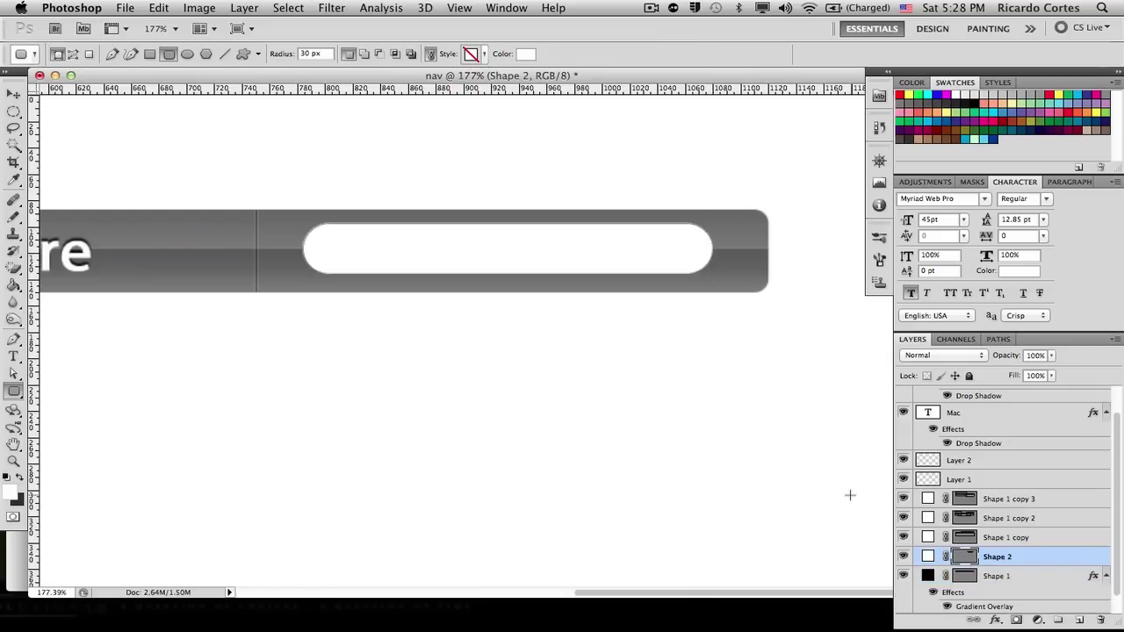
Change the Shape 2 fill to the dark gray 5a5a5a sampled from the navigation bar.
{"action": "double_click", "coordinate": [928, 557]}
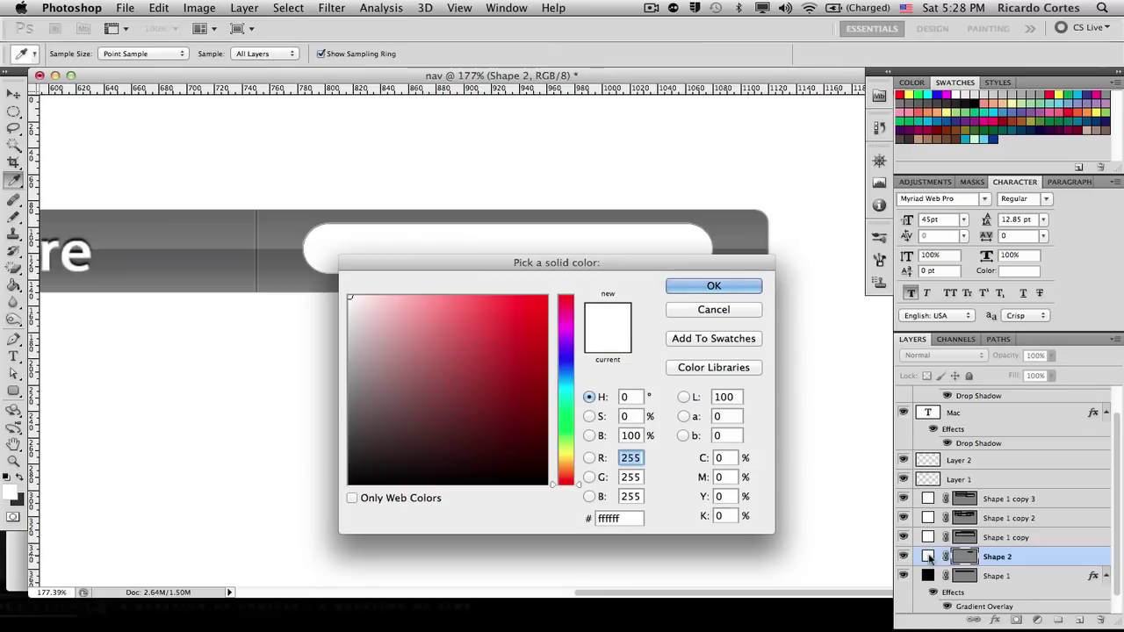
{"action": "left_click", "coordinate": [351, 332]}
{"action": "left_click_drag", "start_coordinate": [350, 332], "coordinate": [350, 422]}
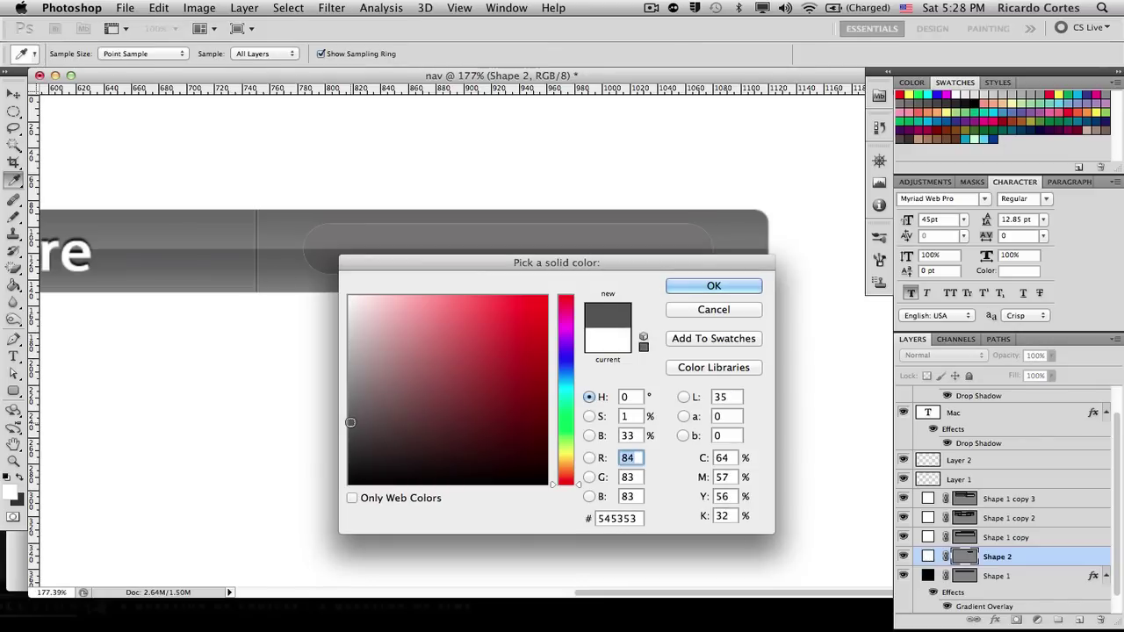
{"action": "left_click", "coordinate": [199, 254]}
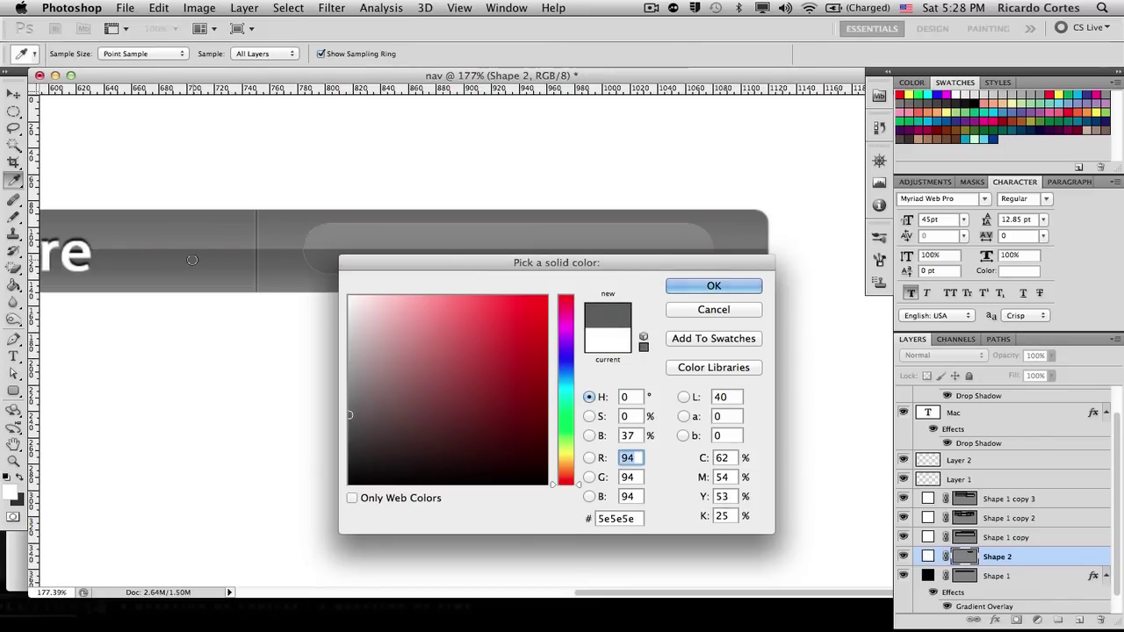
{"action": "left_click", "coordinate": [278, 248]}
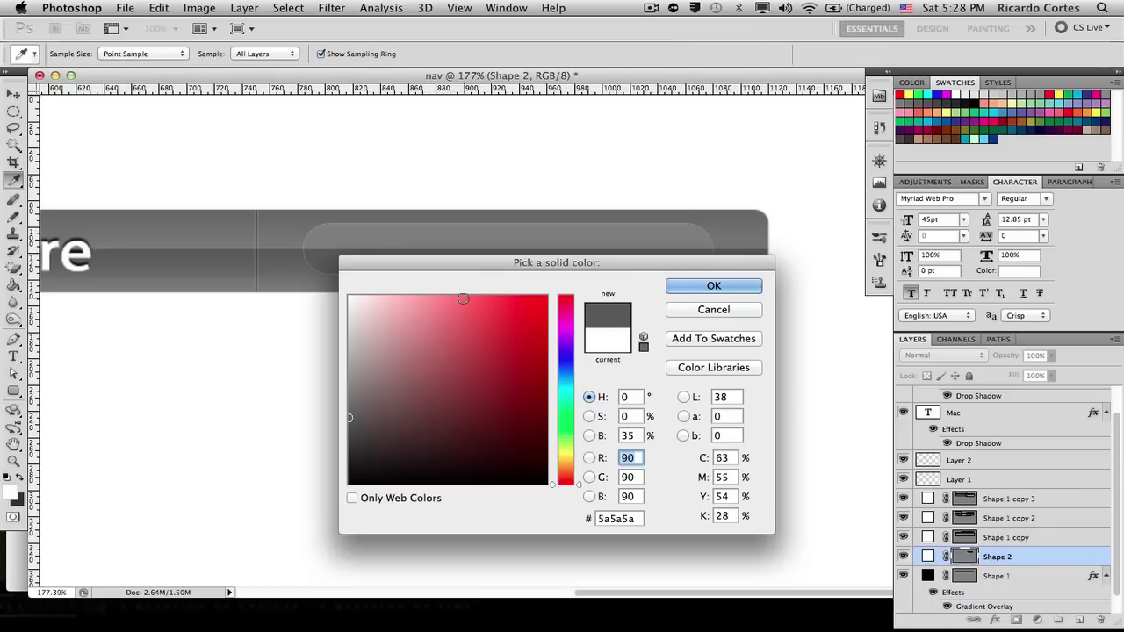
{"action": "left_click", "coordinate": [740, 287]}
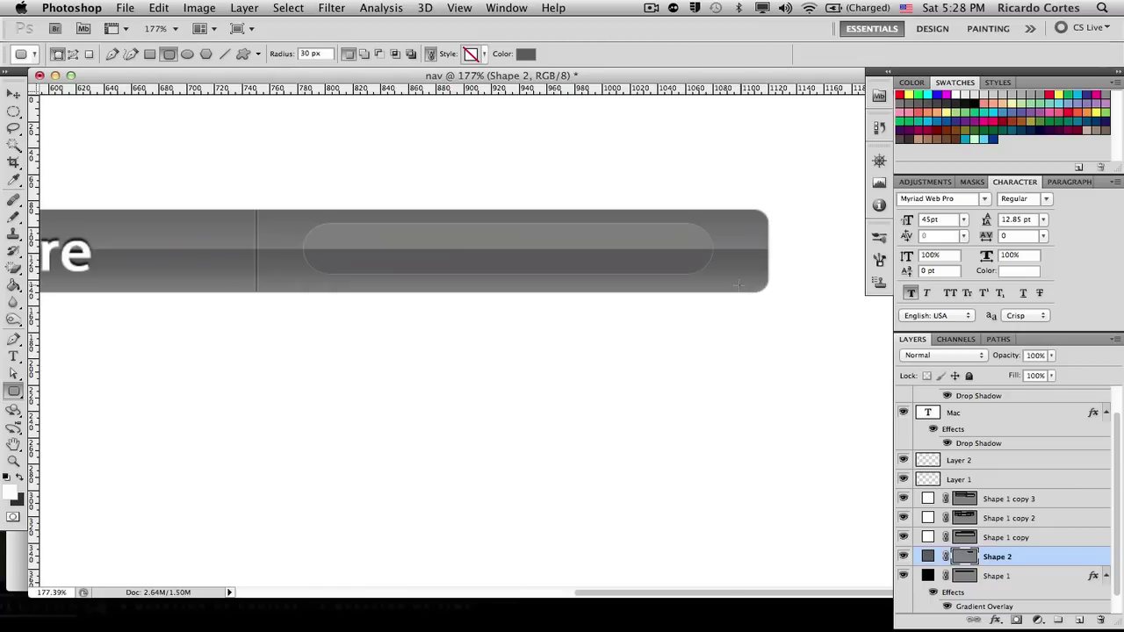
Add a drop shadow to the Shape 2 layer with Screen blend mode and white ffffff as the shadow color.
{"action": "right_click", "coordinate": [994, 559]}
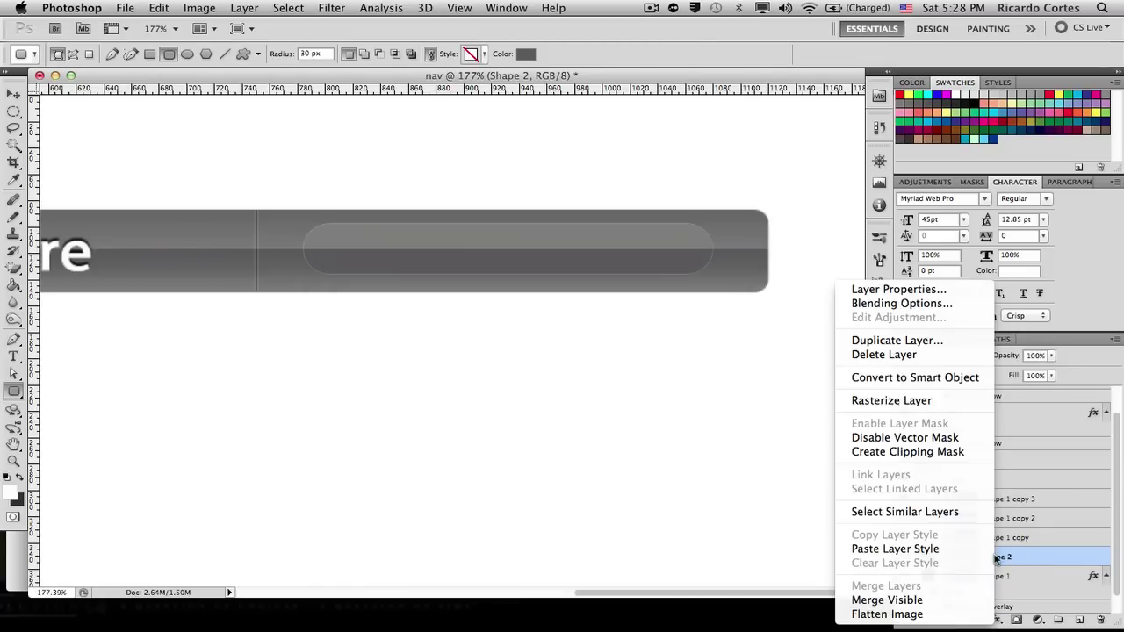
{"action": "left_click", "coordinate": [948, 304]}
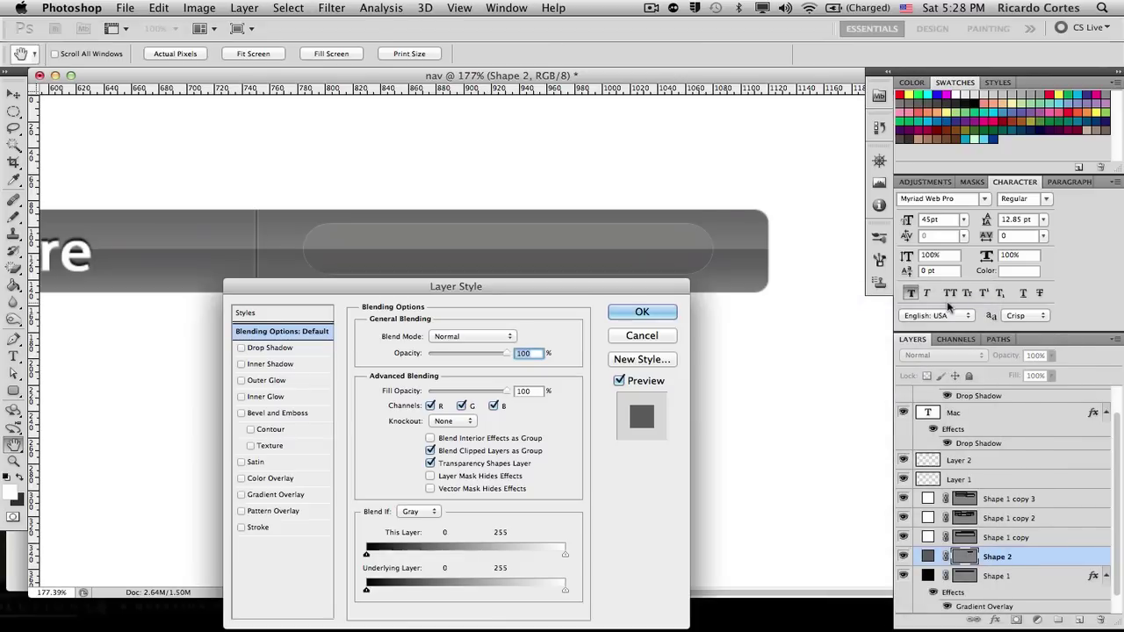
{"action": "left_click_drag", "start_coordinate": [422, 300], "coordinate": [626, 260]}
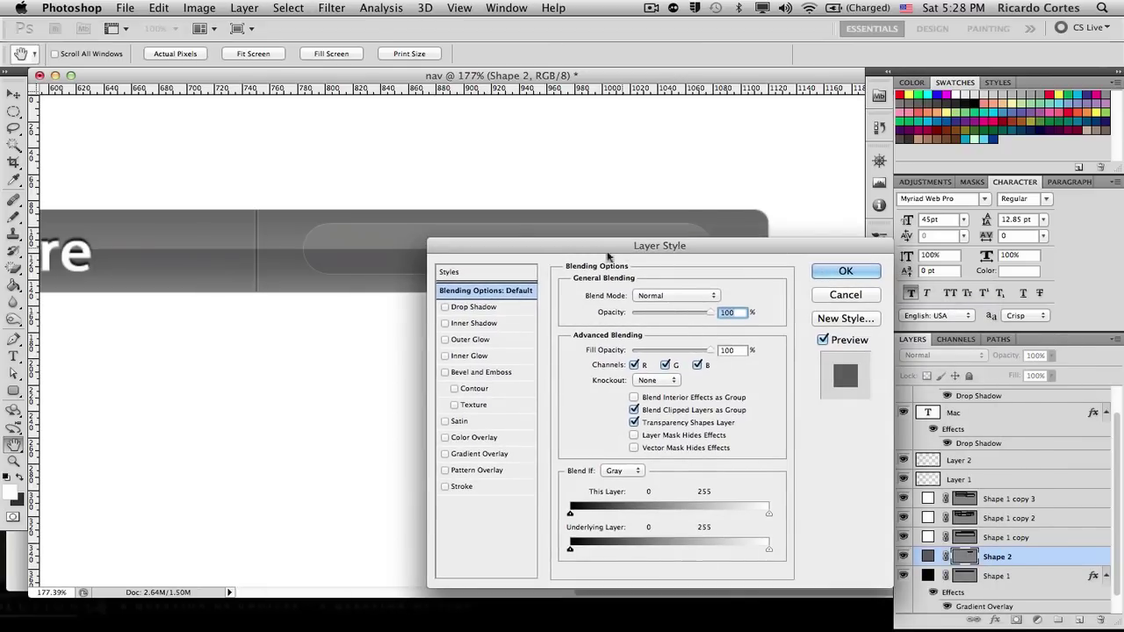
{"action": "left_click", "coordinate": [445, 308]}
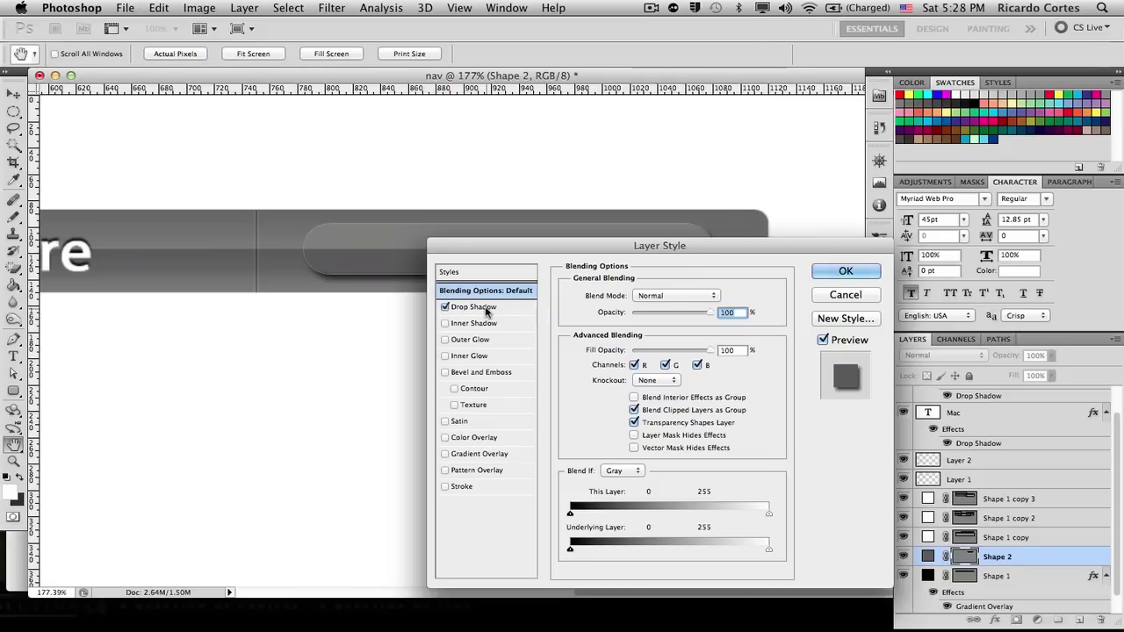
{"action": "left_click", "coordinate": [486, 309]}
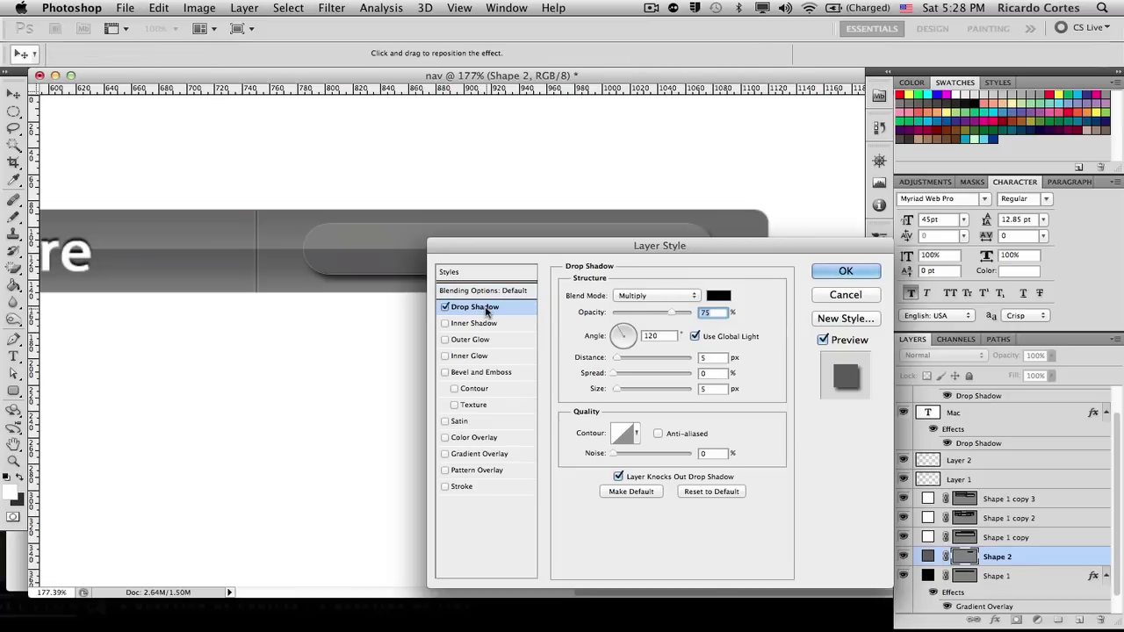
{"action": "left_click", "coordinate": [695, 298]}
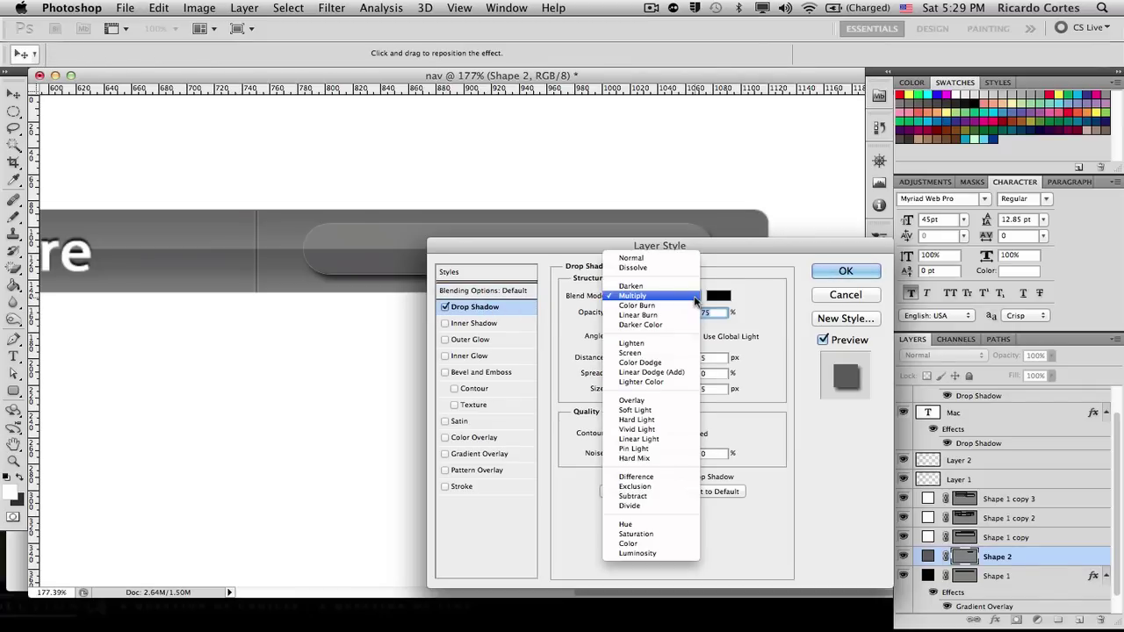
{"action": "left_click", "coordinate": [663, 355]}
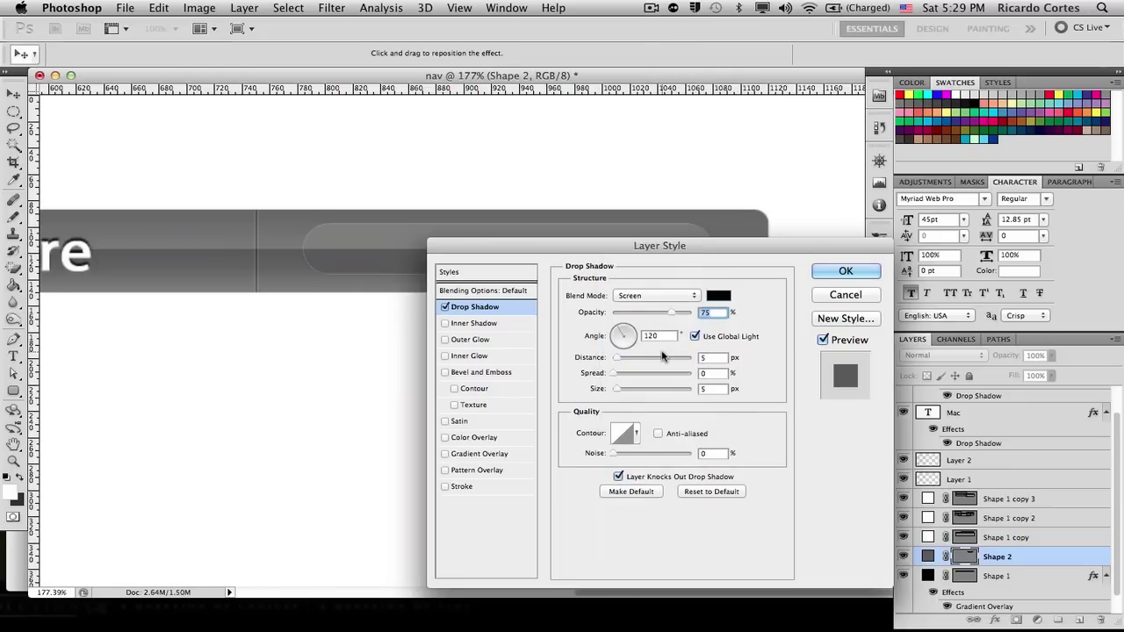
{"action": "left_click", "coordinate": [713, 299]}
{"action": "left_click_drag", "start_coordinate": [436, 387], "coordinate": [328, 292]}
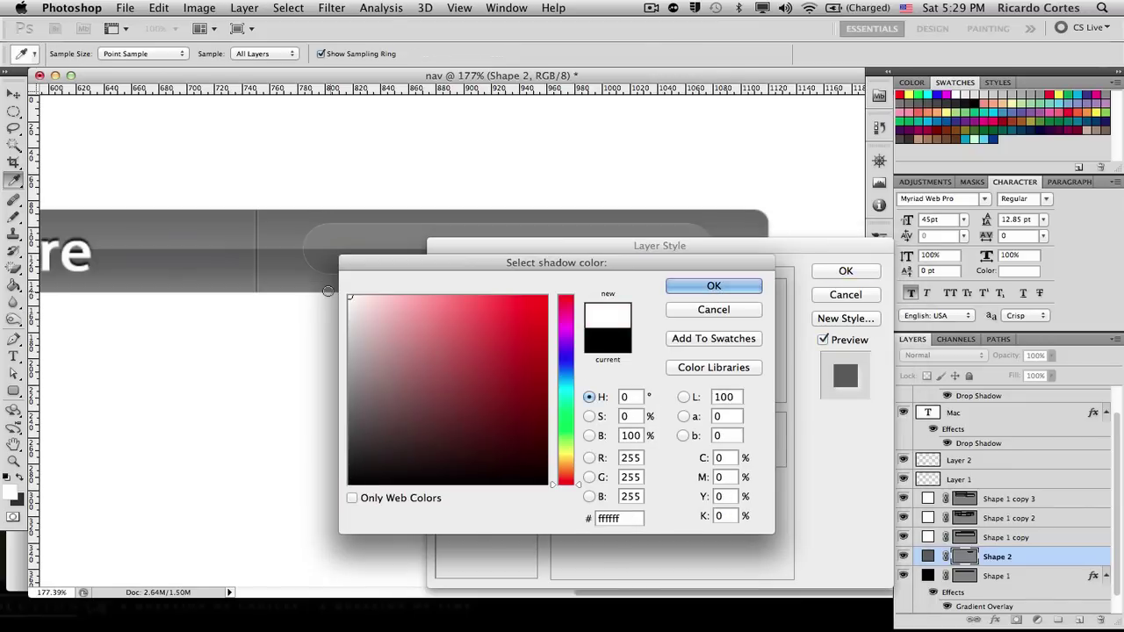
{"action": "left_click", "coordinate": [713, 286]}
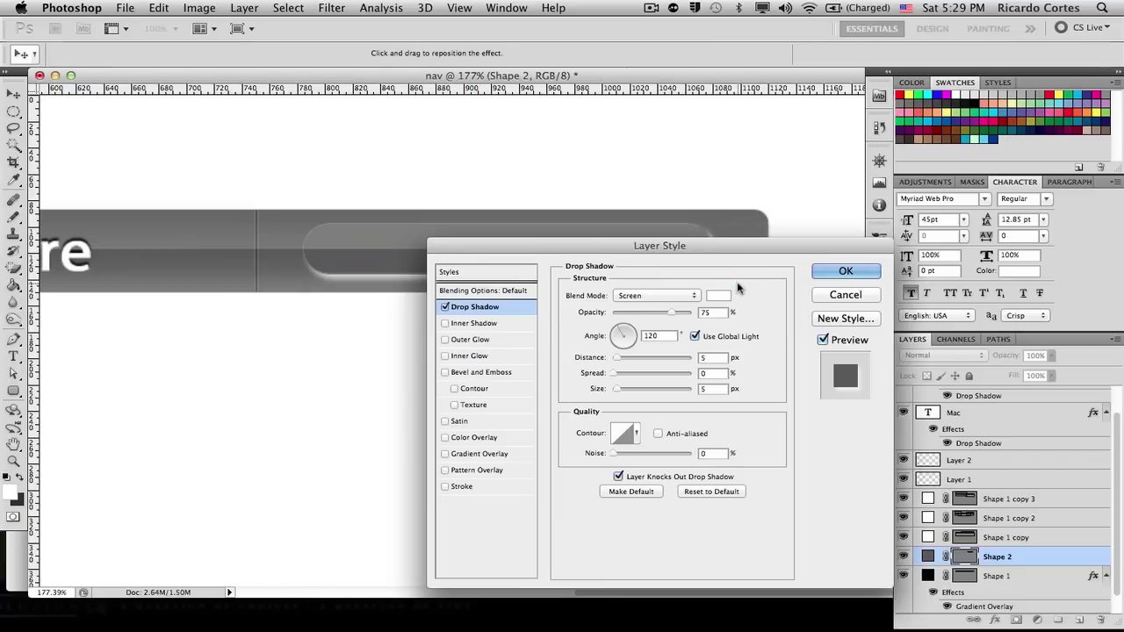
Set the drop shadow to 100% opacity, 90° angle without global light, 2 px distance and 1 px size.
{"action": "left_click_drag", "start_coordinate": [674, 318], "coordinate": [639, 336]}
{"action": "type", "text": "90"}
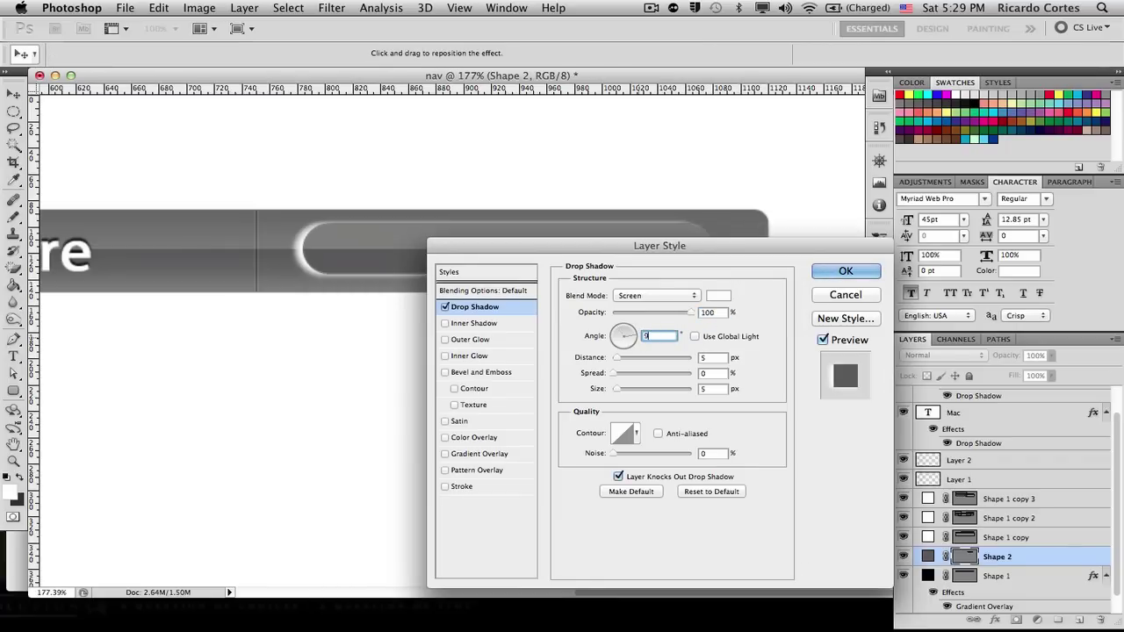
{"action": "double_click", "coordinate": [708, 358]}
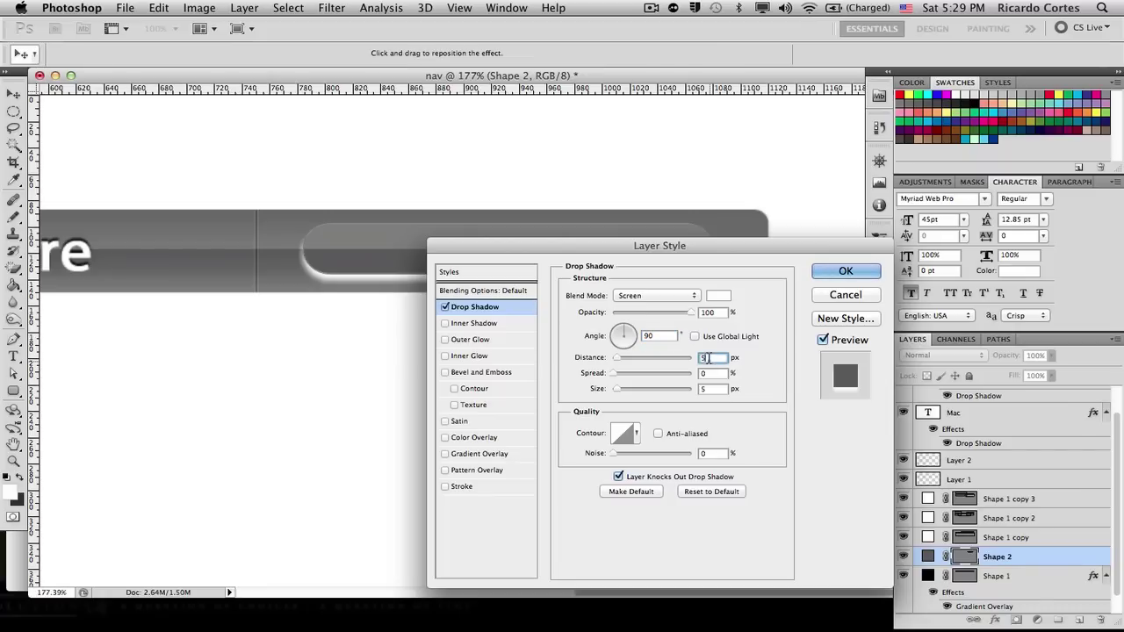
{"action": "type", "text": "2"}
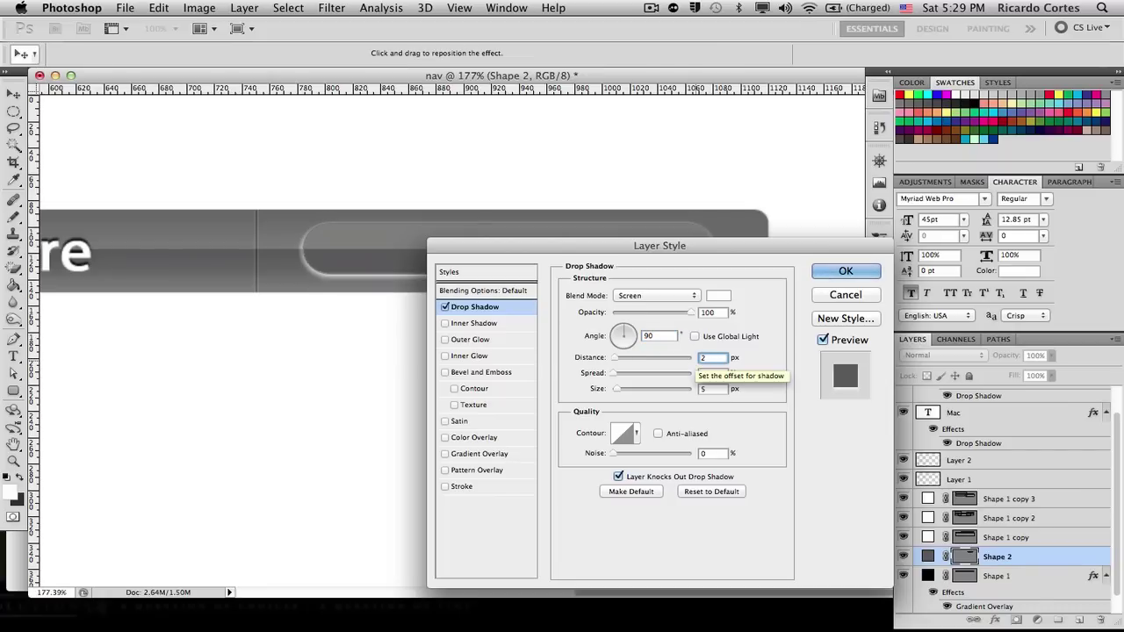
{"action": "double_click", "coordinate": [708, 389]}
{"action": "type", "text": "1"}
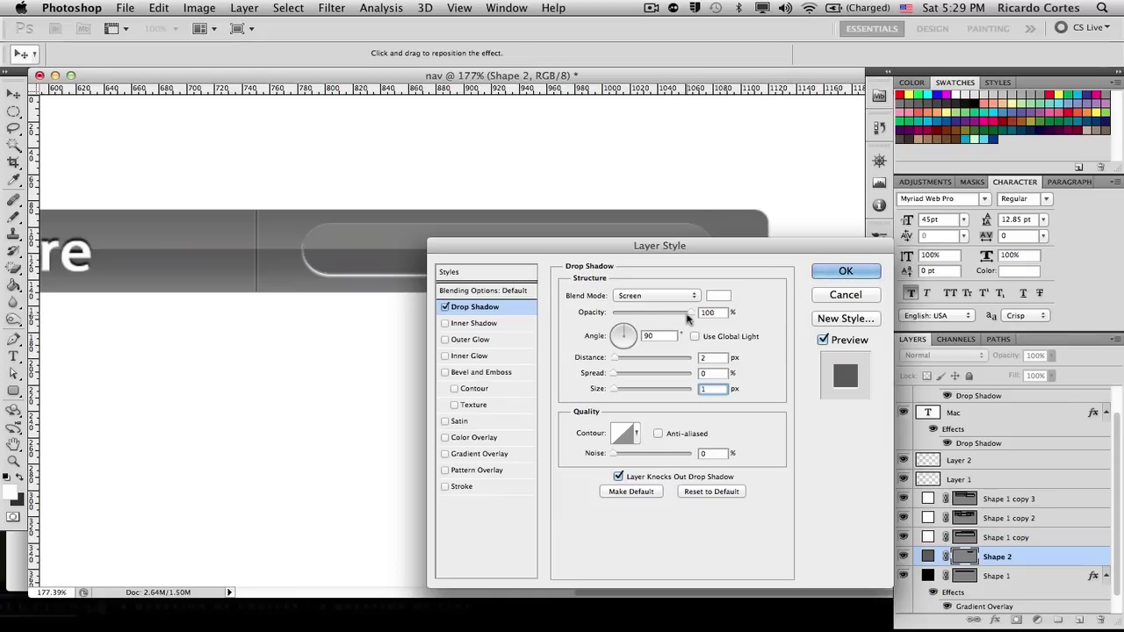
Lower the drop shadow's opacity to 53% and apply the layer style to Shape 2.
{"action": "left_click_drag", "start_coordinate": [692, 315], "coordinate": [652, 311]}
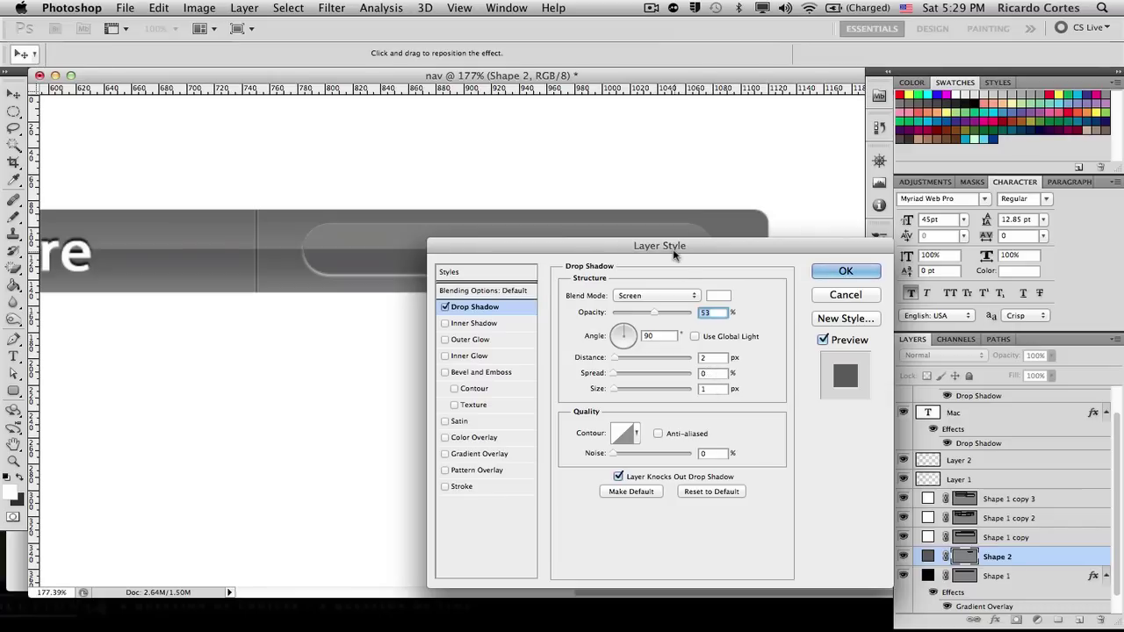
{"action": "left_click_drag", "start_coordinate": [674, 255], "coordinate": [631, 345]}
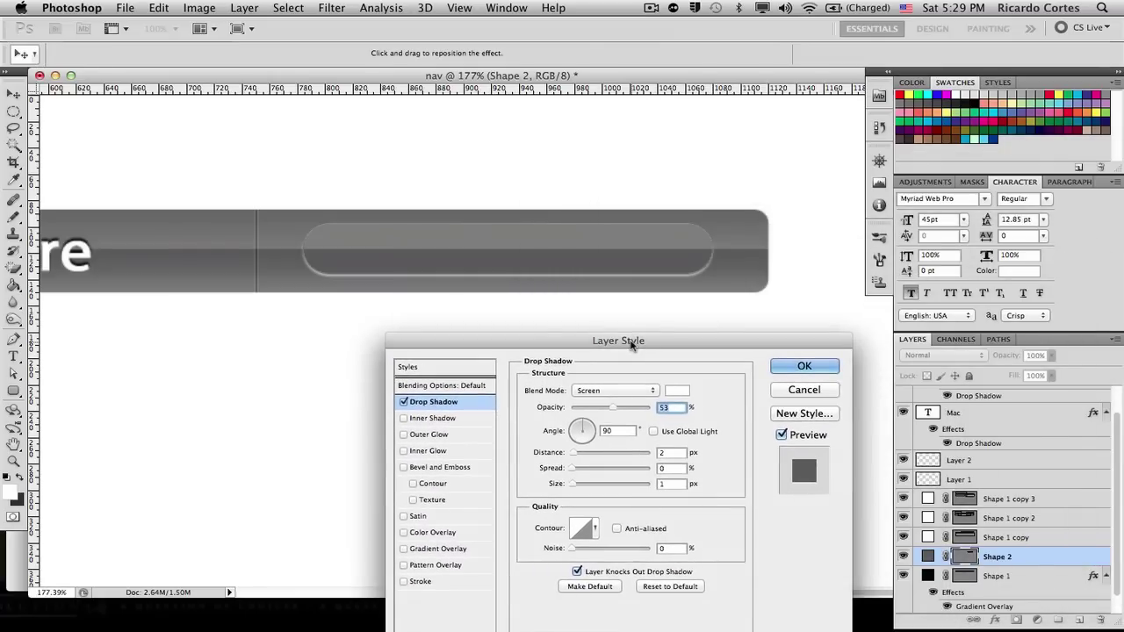
{"action": "left_click", "coordinate": [818, 369]}
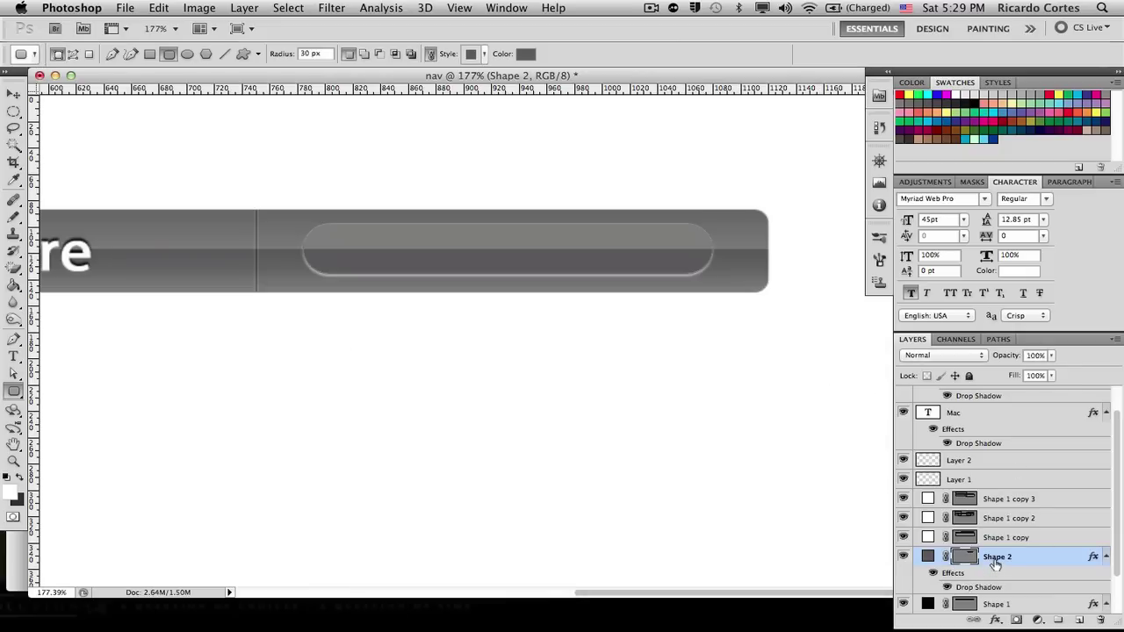
Add an inner shadow to the Shape 2 layer with Normal blend mode and 100% opacity.
{"action": "right_click", "coordinate": [1029, 557]}
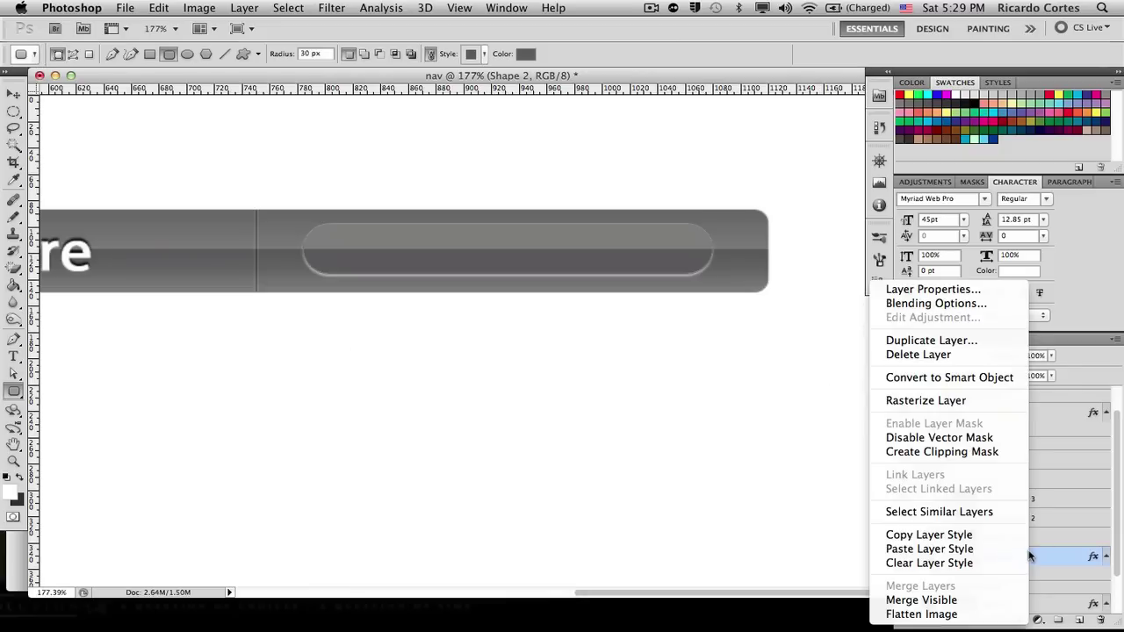
{"action": "left_click", "coordinate": [977, 304]}
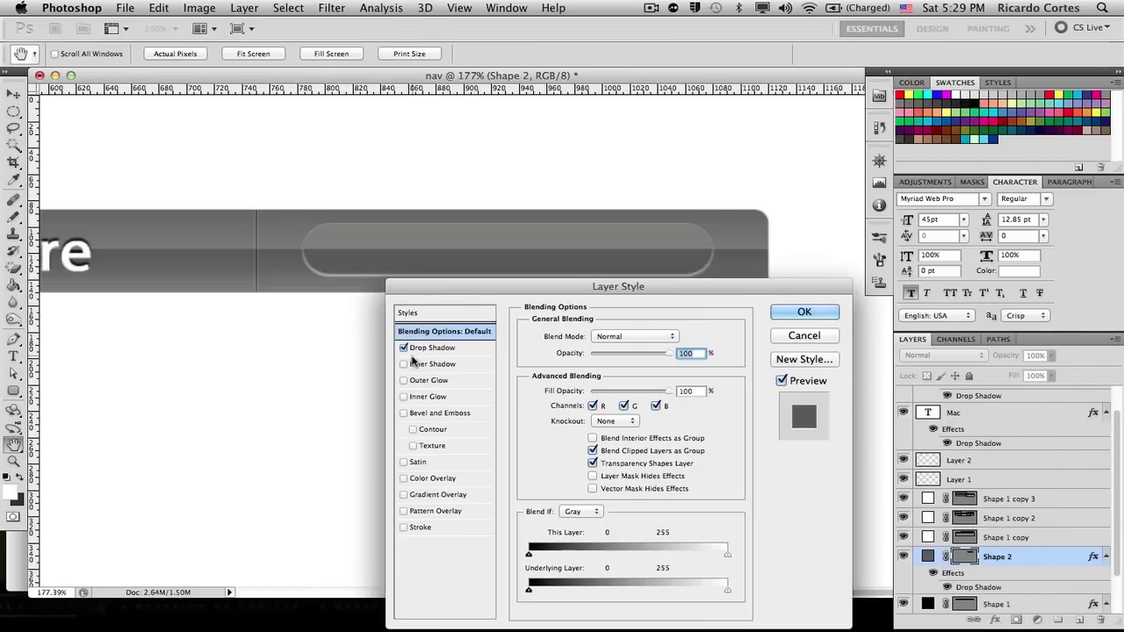
{"action": "left_click", "coordinate": [403, 365]}
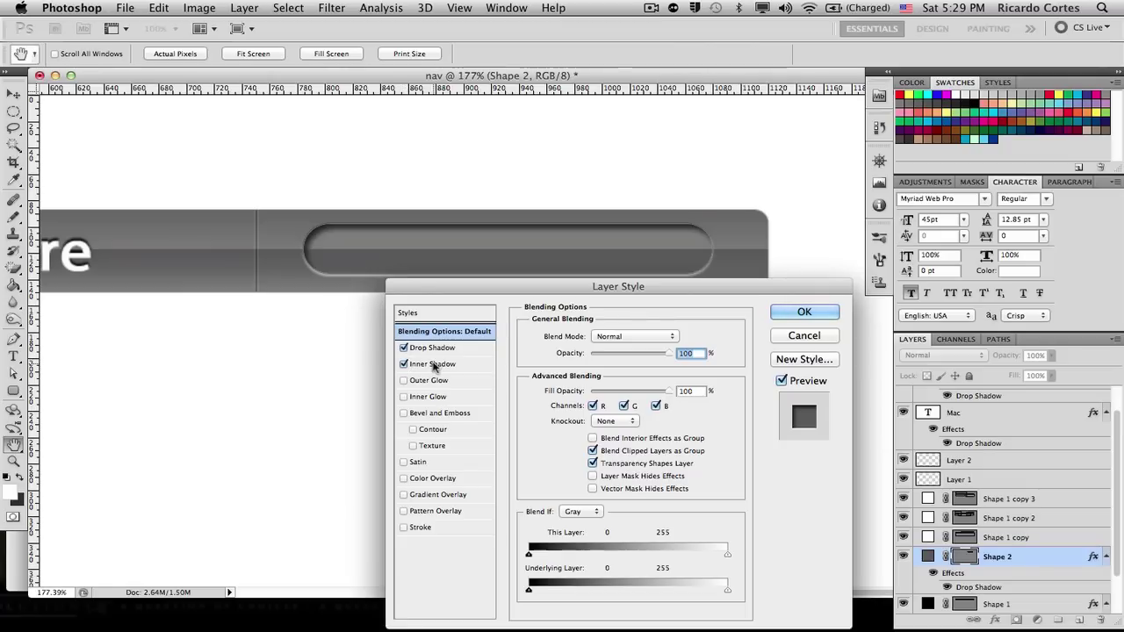
{"action": "left_click", "coordinate": [436, 366]}
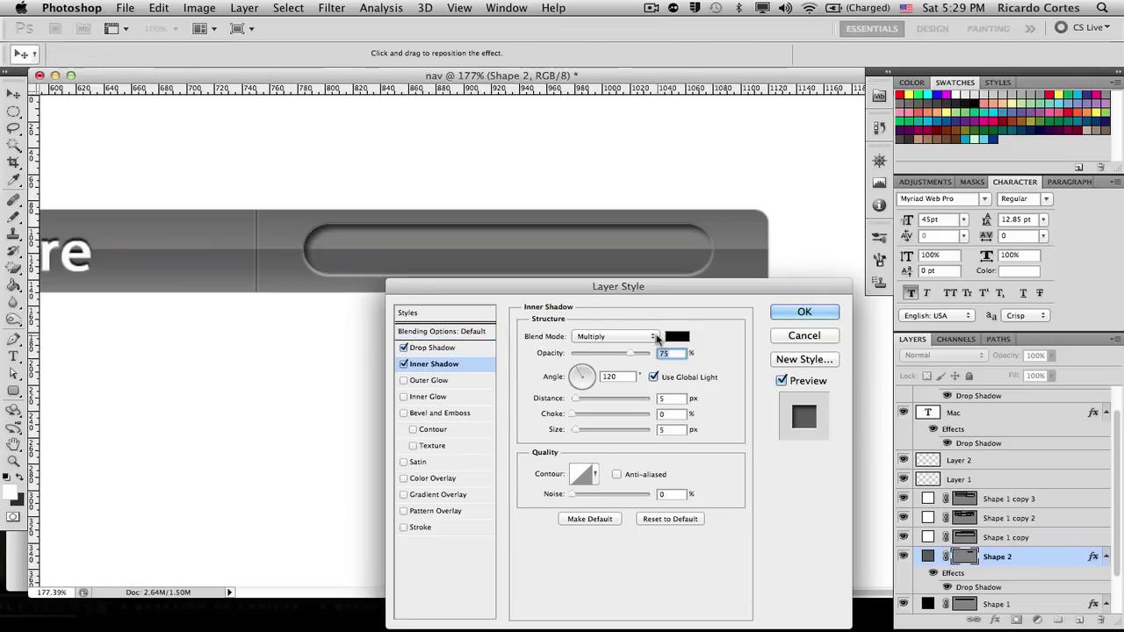
{"action": "left_click", "coordinate": [655, 337]}
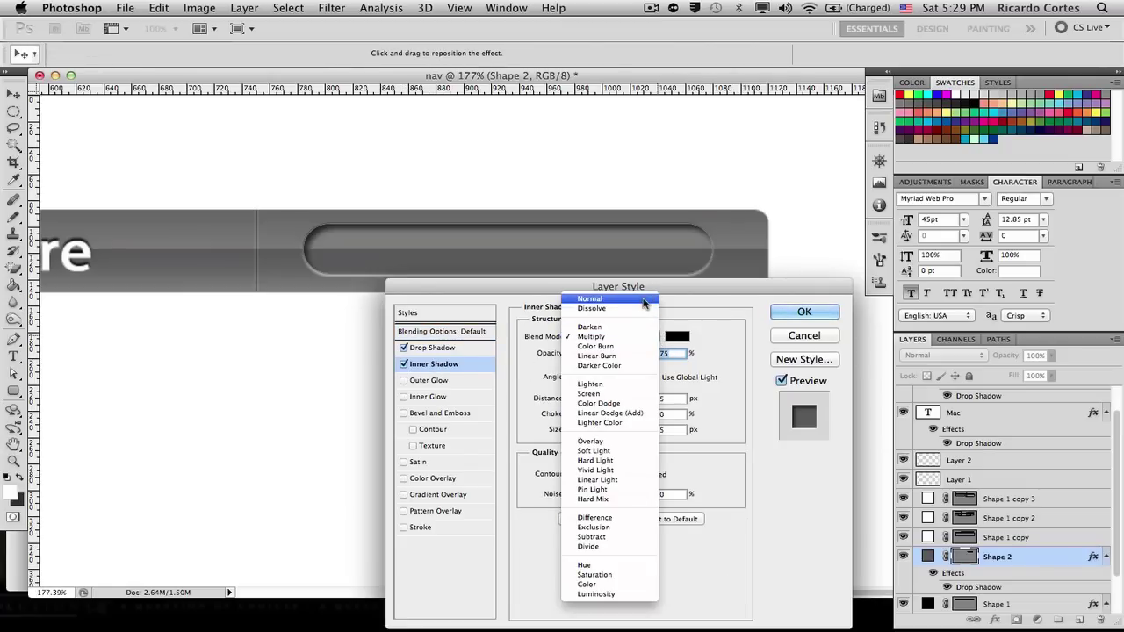
{"action": "left_click", "coordinate": [610, 299]}
{"action": "left_click_drag", "start_coordinate": [630, 355], "coordinate": [652, 354]}
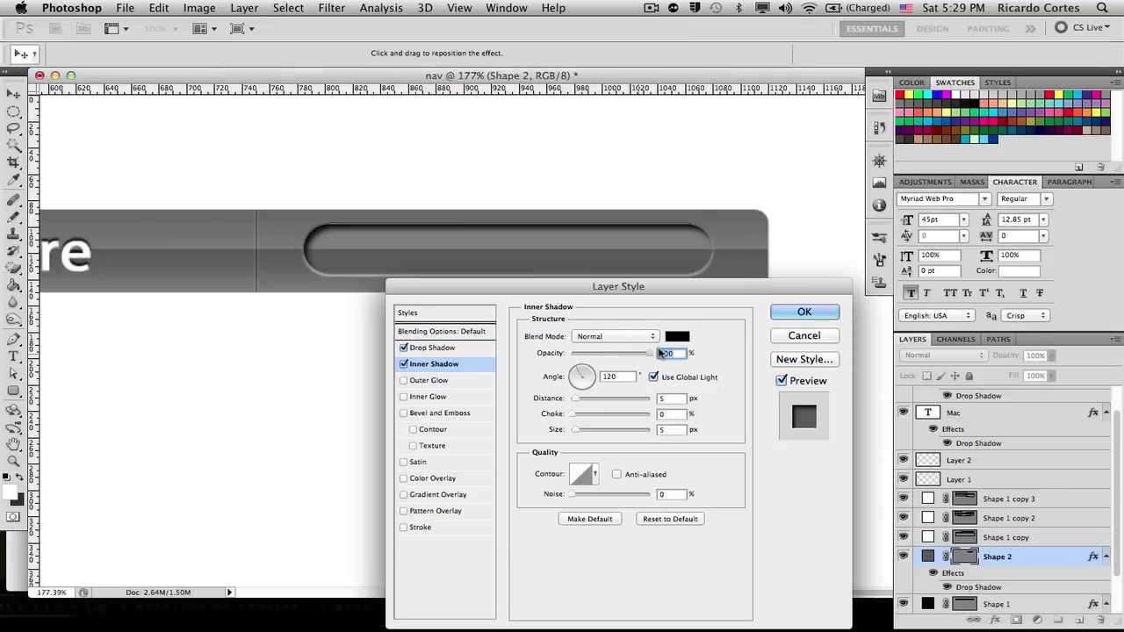
Turn off global light for the inner shadow and set its angle to 90° and distance to 3 px.
{"action": "left_click", "coordinate": [654, 377]}
{"action": "double_click", "coordinate": [614, 375]}
{"action": "type", "text": "90"}
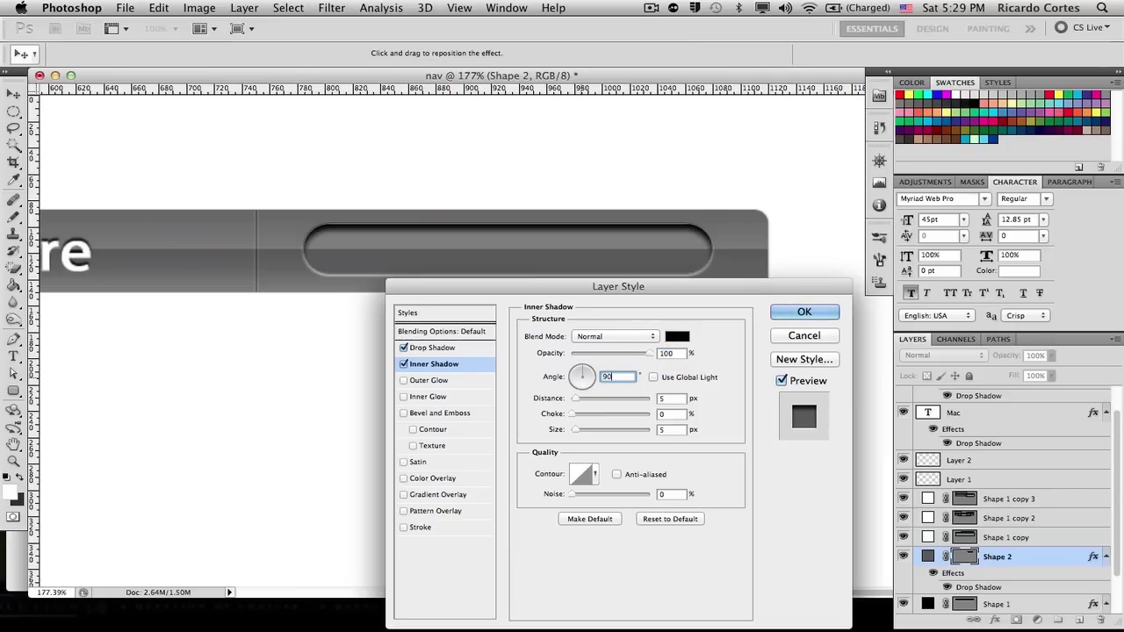
{"action": "double_click", "coordinate": [667, 398]}
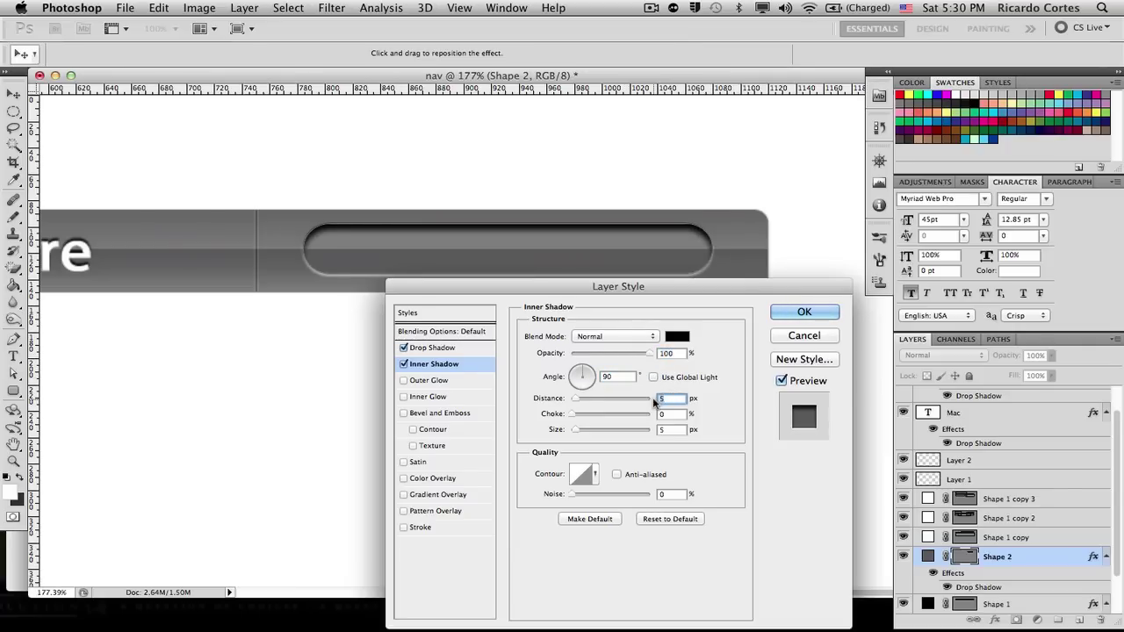
{"action": "type", "text": "2"}
{"action": "key", "text": "Up"}
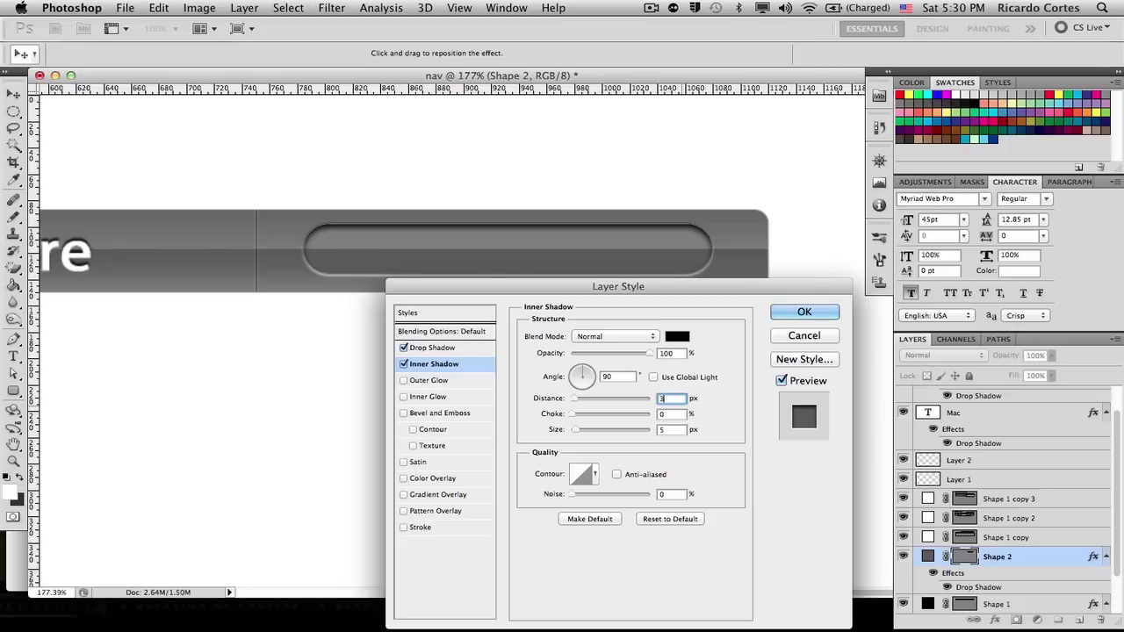
Adjust the inner shadow's size and apply the layer style to Shape 2.
{"action": "double_click", "coordinate": [659, 430]}
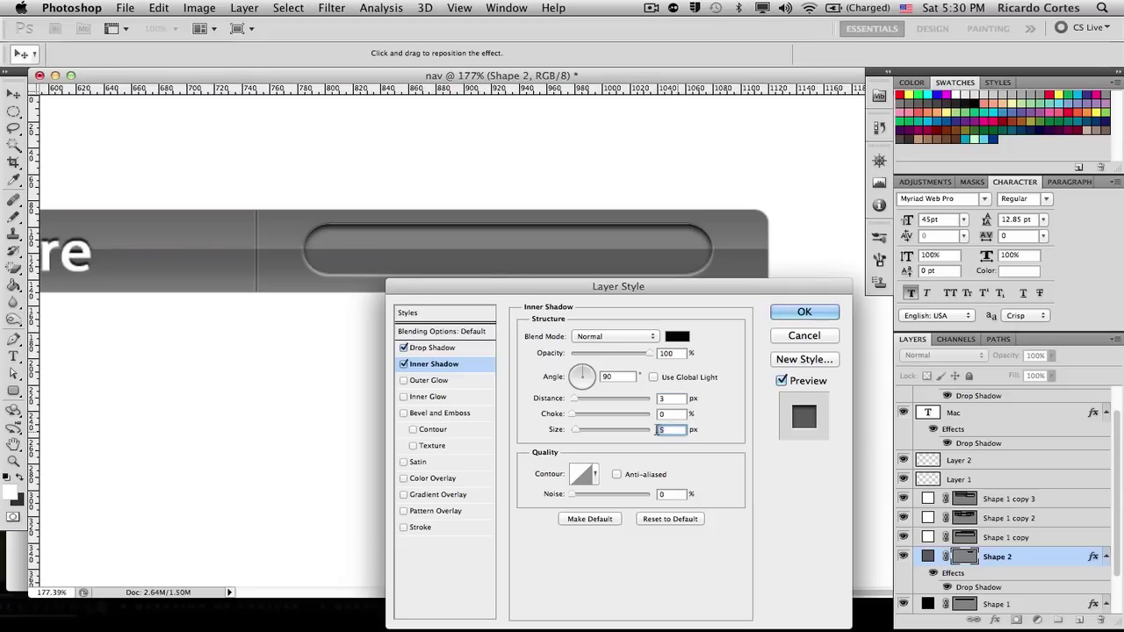
{"action": "type", "text": "12"}
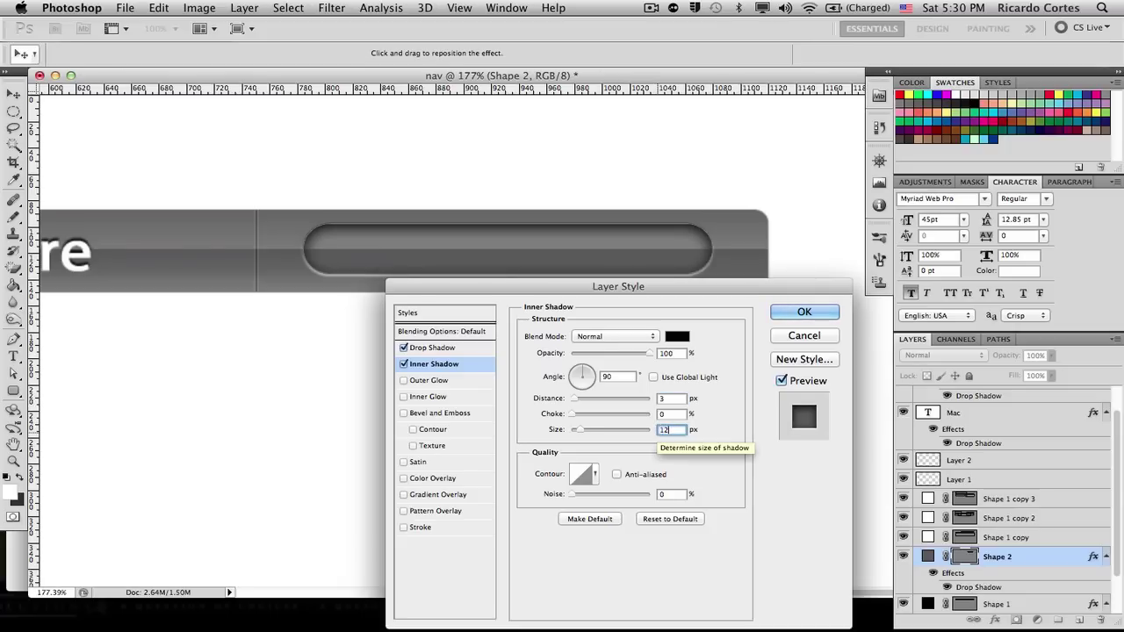
{"action": "key", "text": "shift+Down"}
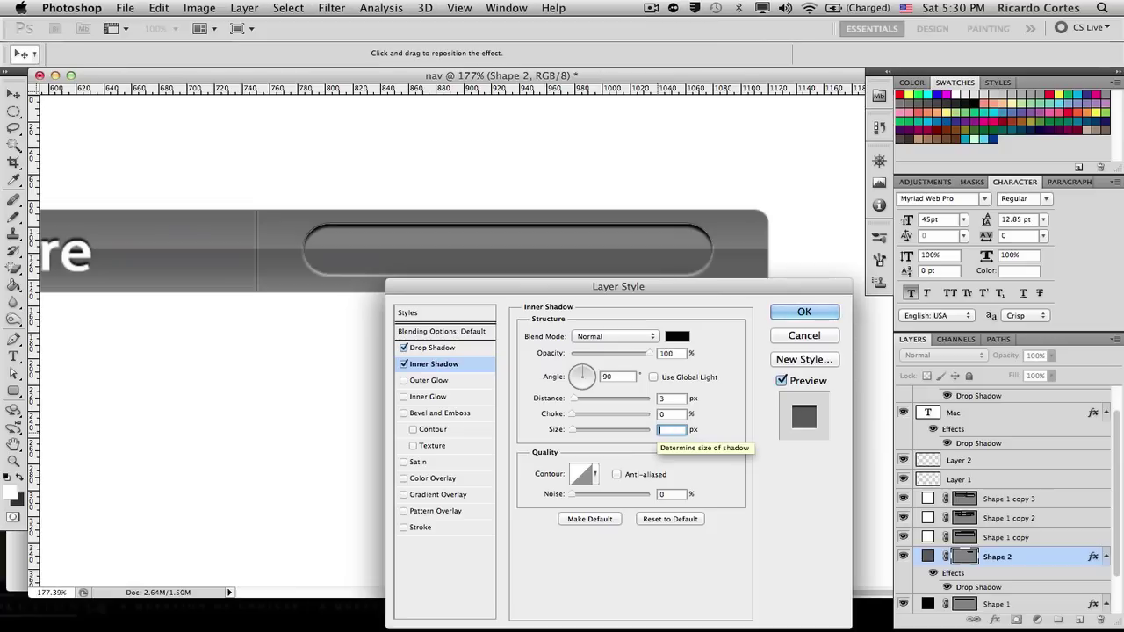
{"action": "left_click", "coordinate": [805, 312]}
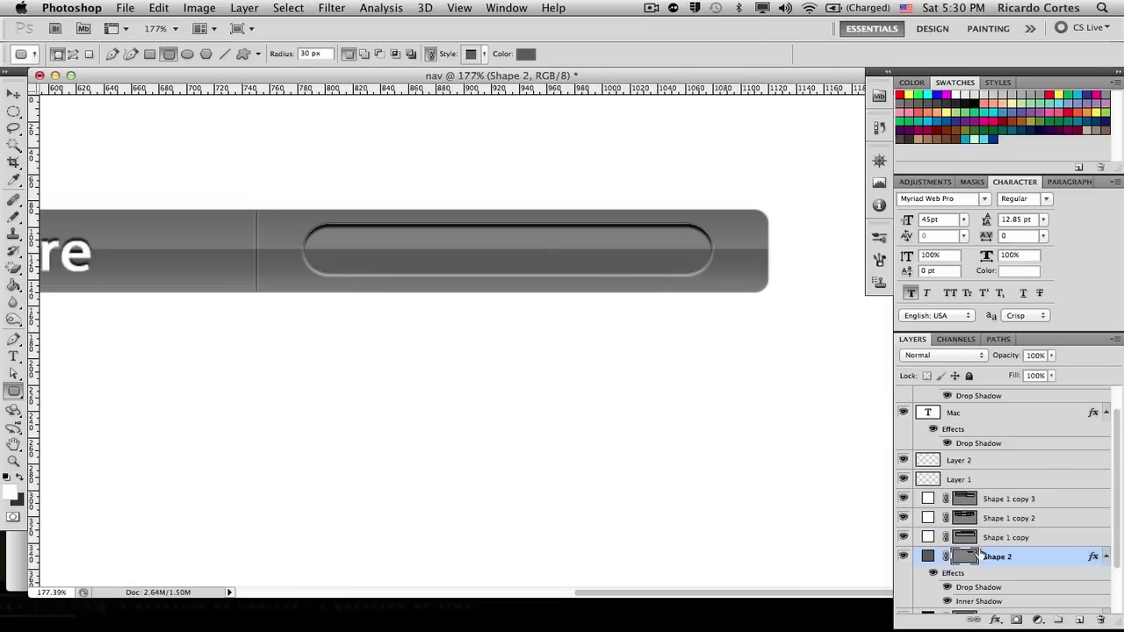
{"action": "left_click", "coordinate": [1043, 539]}
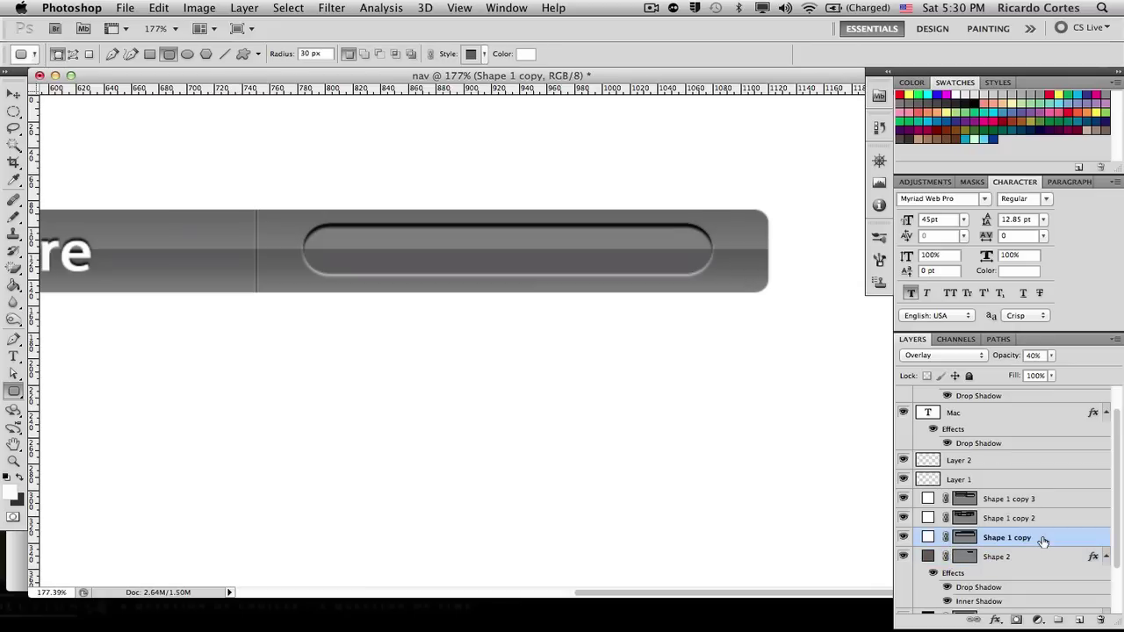
{"action": "right_click", "coordinate": [1043, 539]}
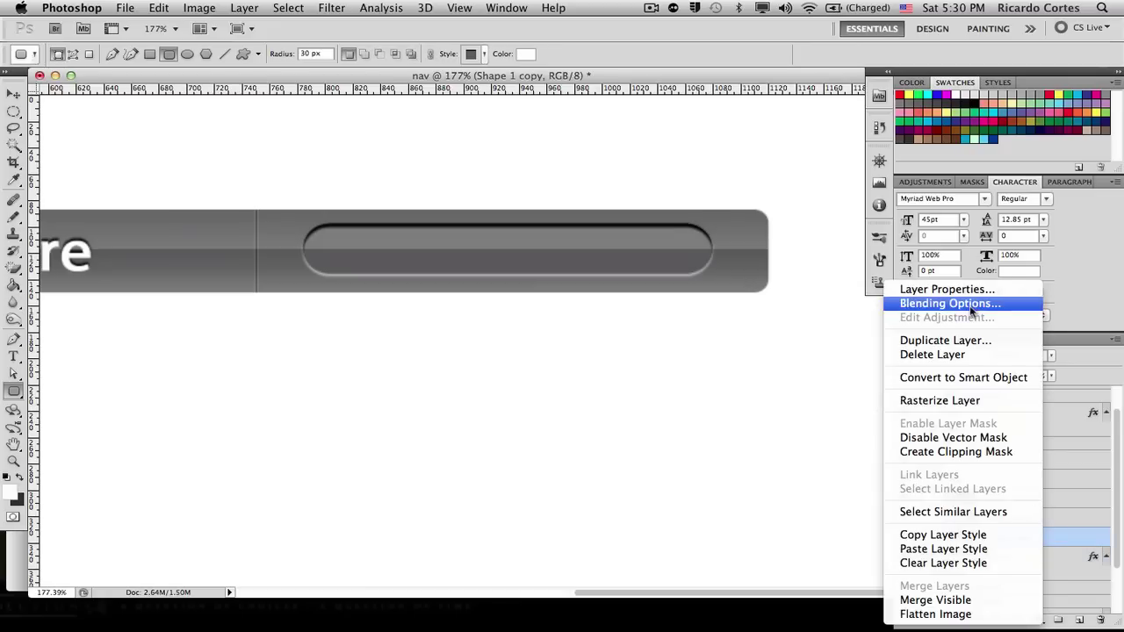
{"action": "left_click", "coordinate": [1105, 620]}
Reopen the Shape 2 layer style and reduce the drop shadow's size to 0 px.
{"action": "left_click", "coordinate": [1024, 556]}
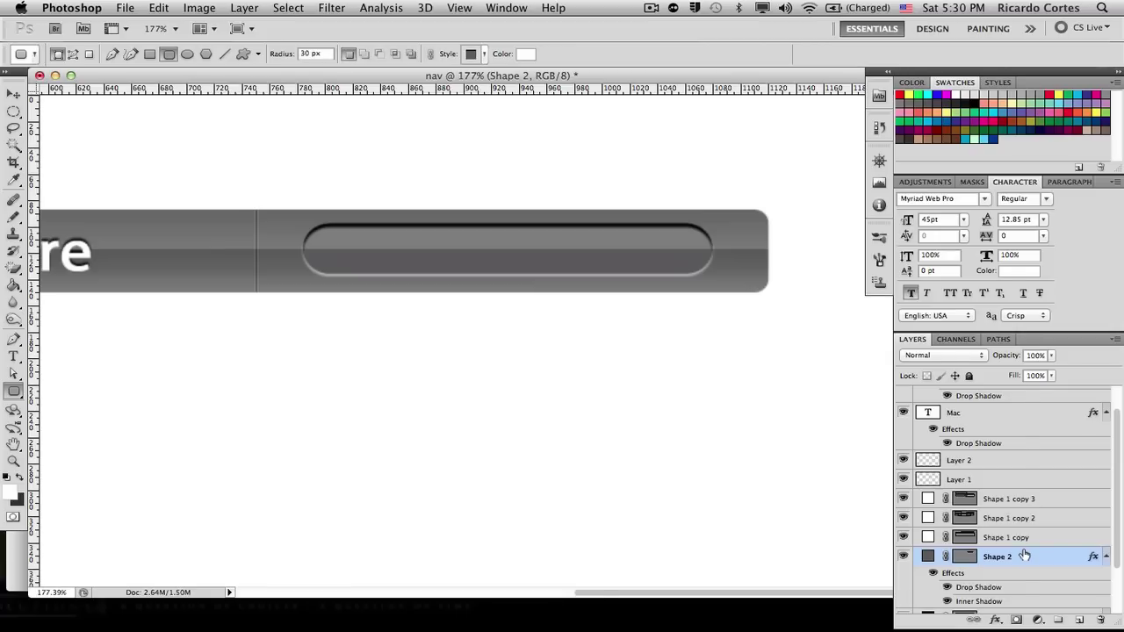
{"action": "right_click", "coordinate": [1024, 556]}
{"action": "left_click", "coordinate": [973, 304]}
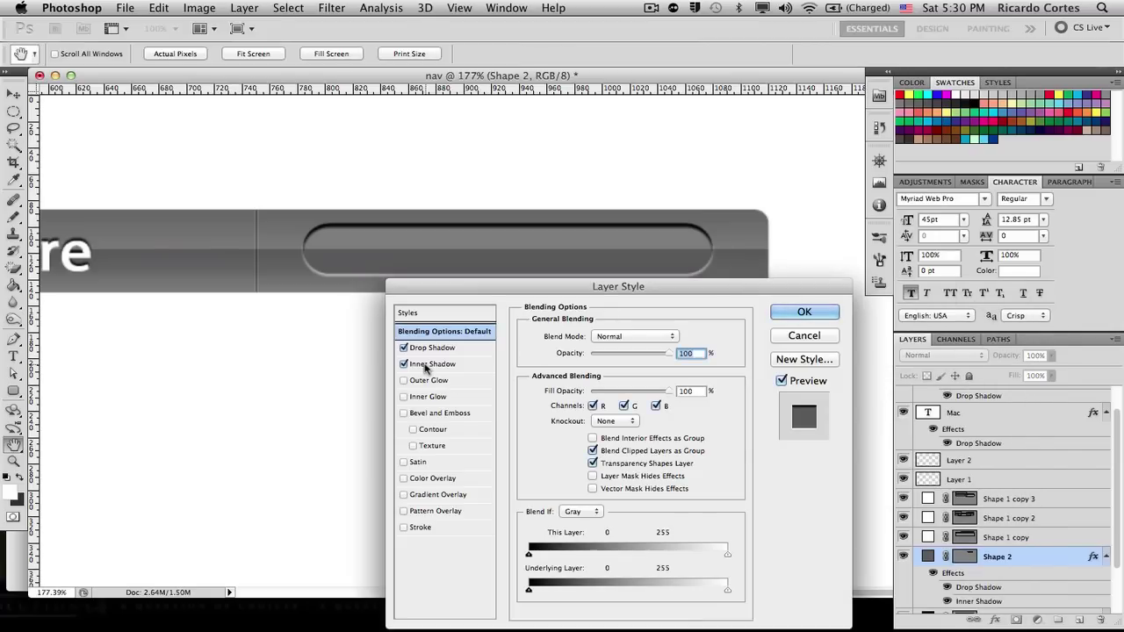
{"action": "left_click", "coordinate": [426, 365]}
{"action": "left_click", "coordinate": [432, 349]}
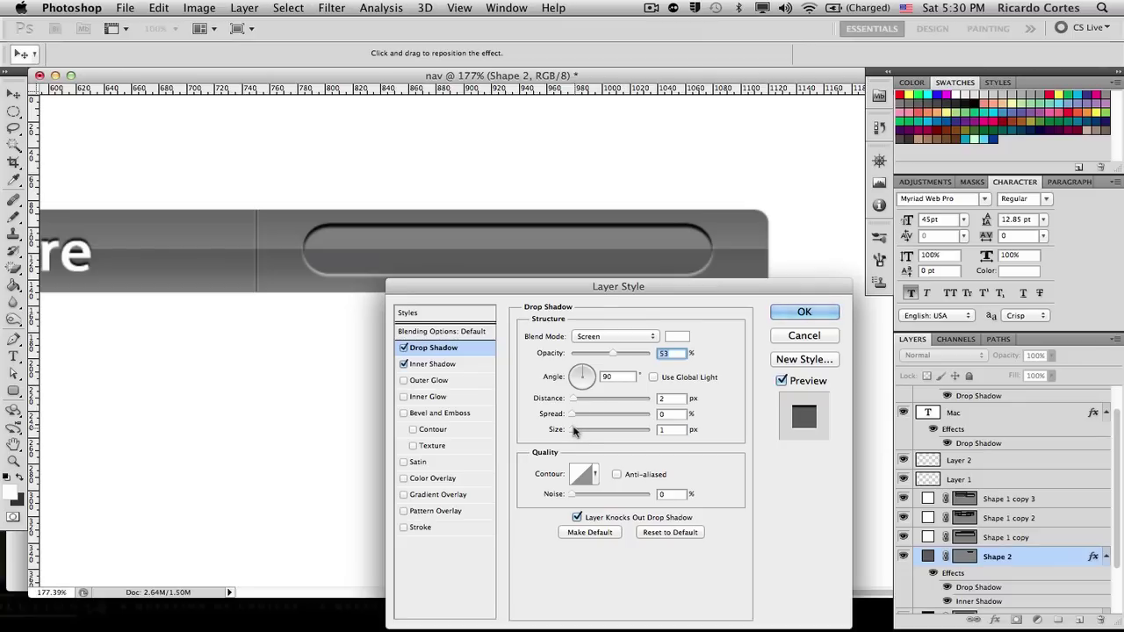
{"action": "left_click_drag", "start_coordinate": [574, 430], "coordinate": [563, 429]}
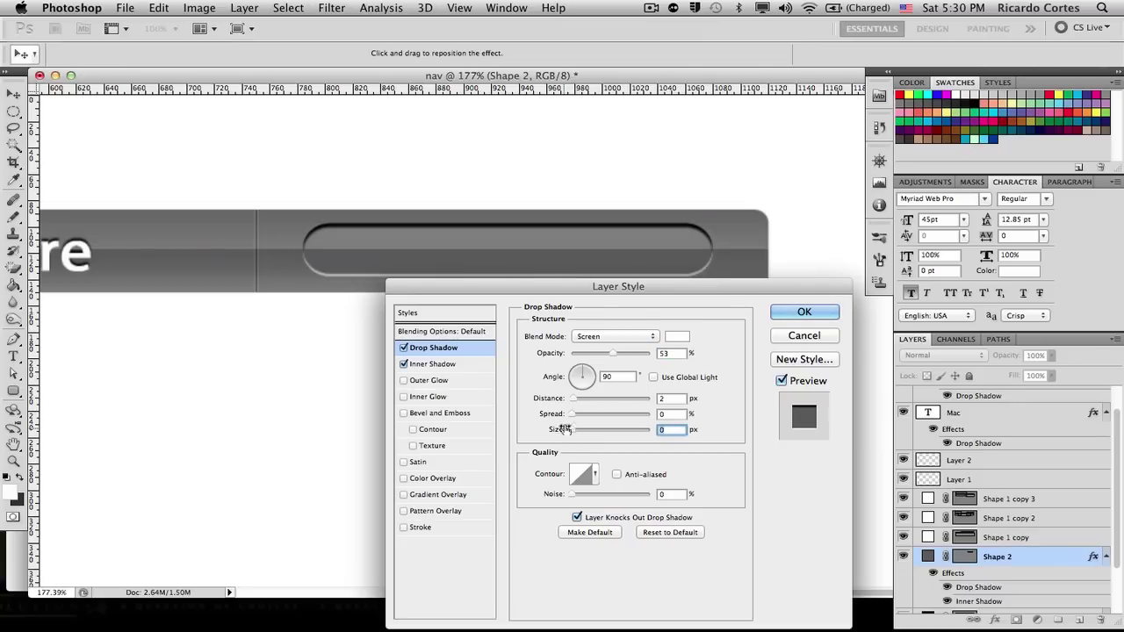
Lower the Shape 2 drop shadow's opacity to 33% and apply the layer style.
{"action": "left_click", "coordinate": [569, 414]}
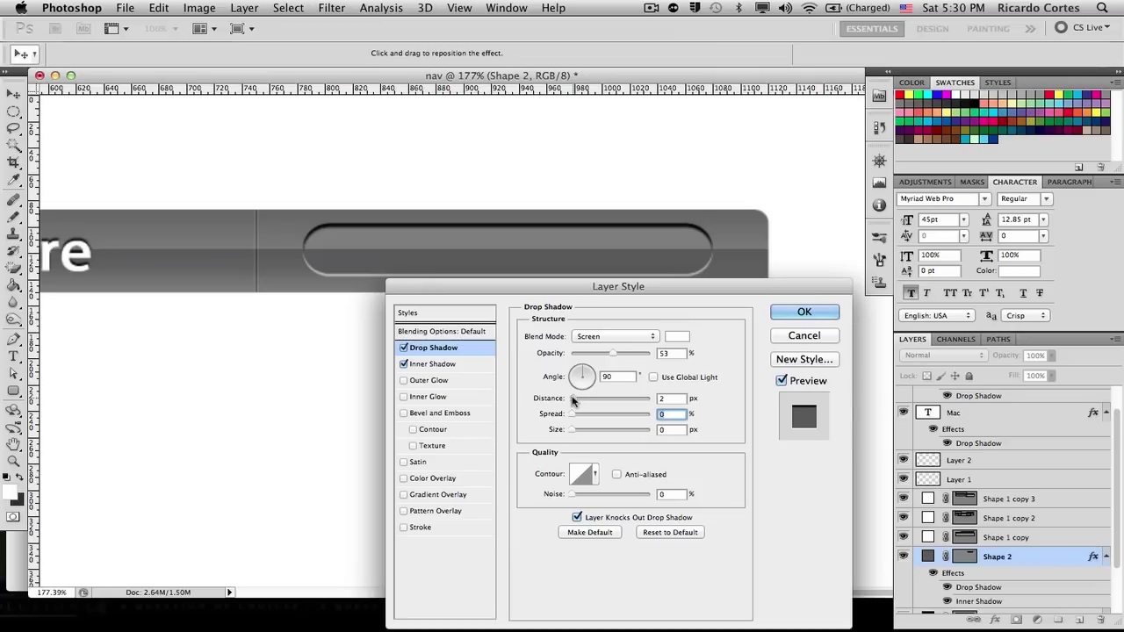
{"action": "left_click_drag", "start_coordinate": [573, 400], "coordinate": [574, 401]}
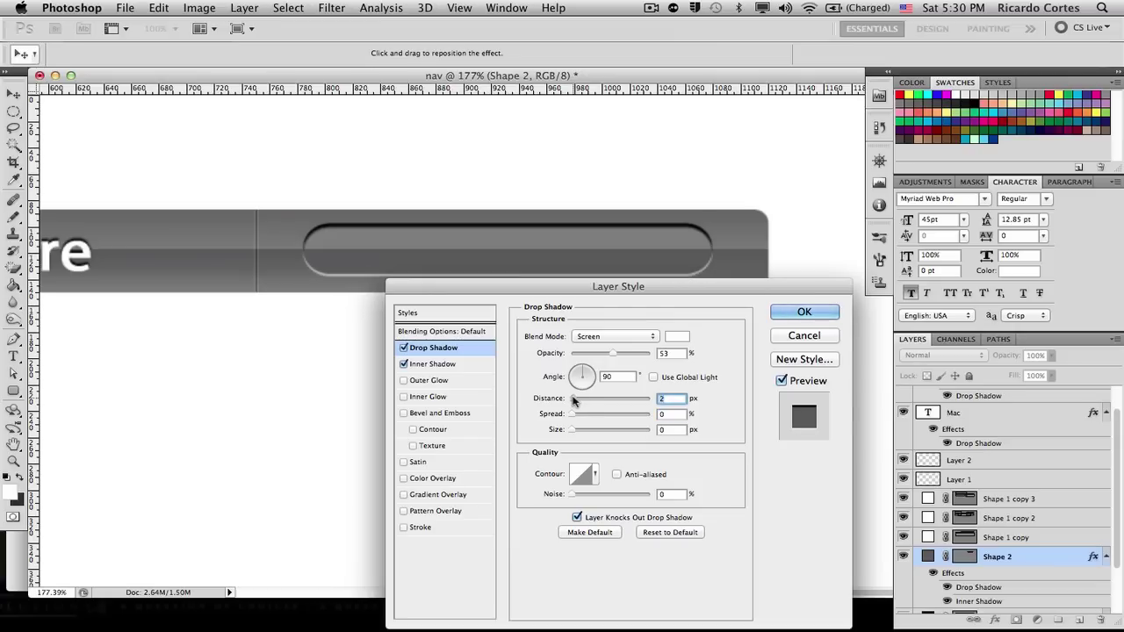
{"action": "left_click", "coordinate": [612, 354]}
{"action": "left_click_drag", "start_coordinate": [612, 354], "coordinate": [596, 355]}
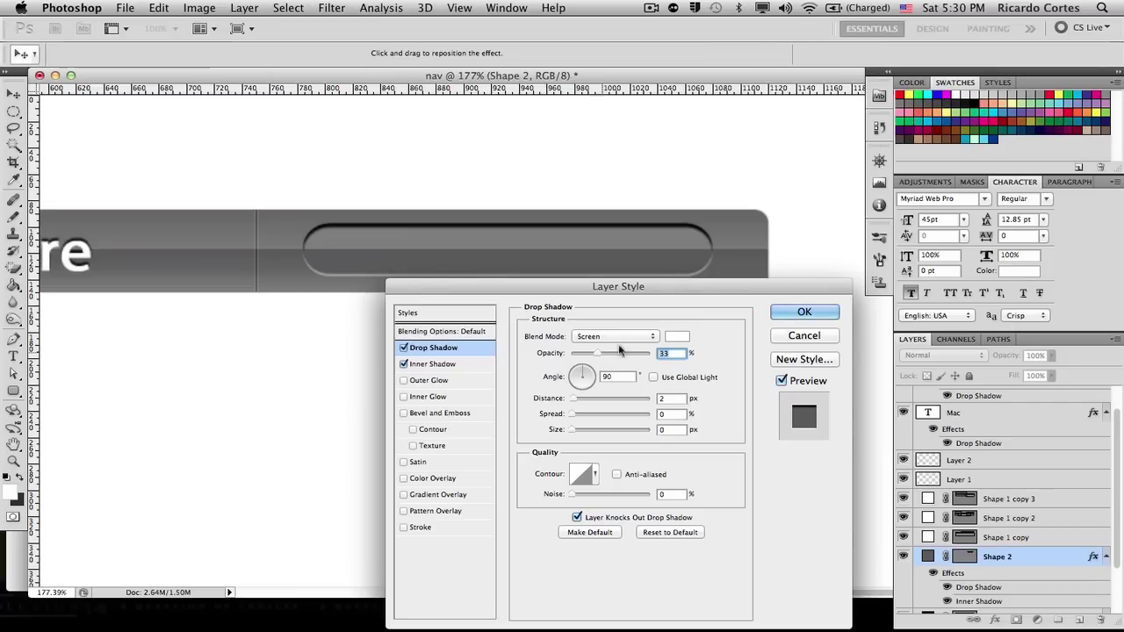
{"action": "left_click", "coordinate": [807, 312]}
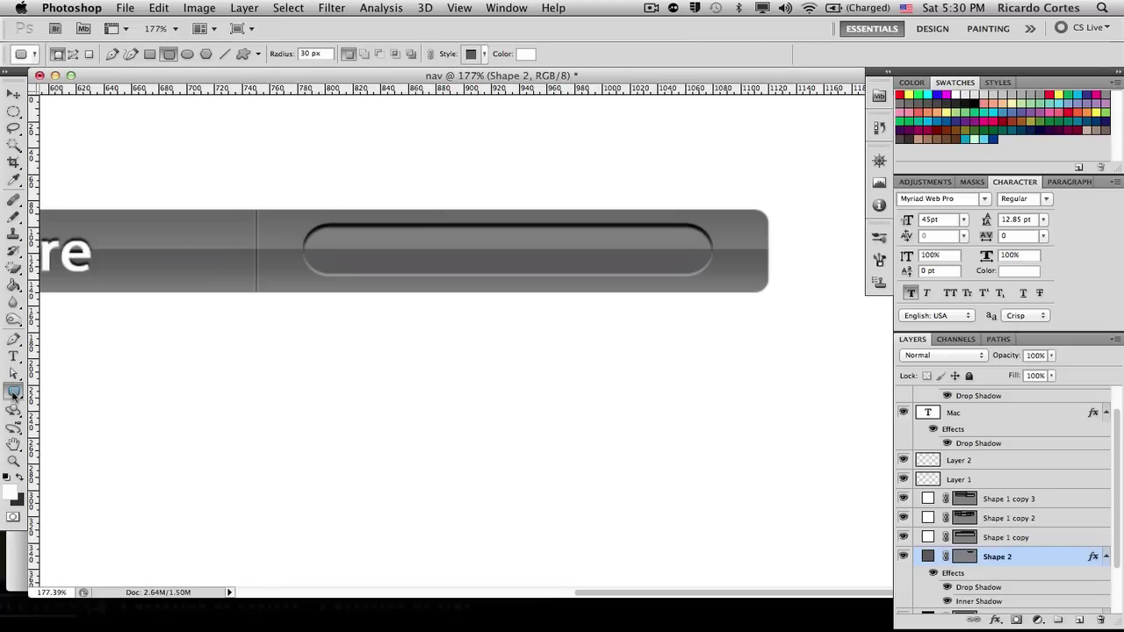
Switch to the Custom Shape tool and append the Web shape set to the available custom shapes.
{"action": "left_click", "coordinate": [14, 395]}
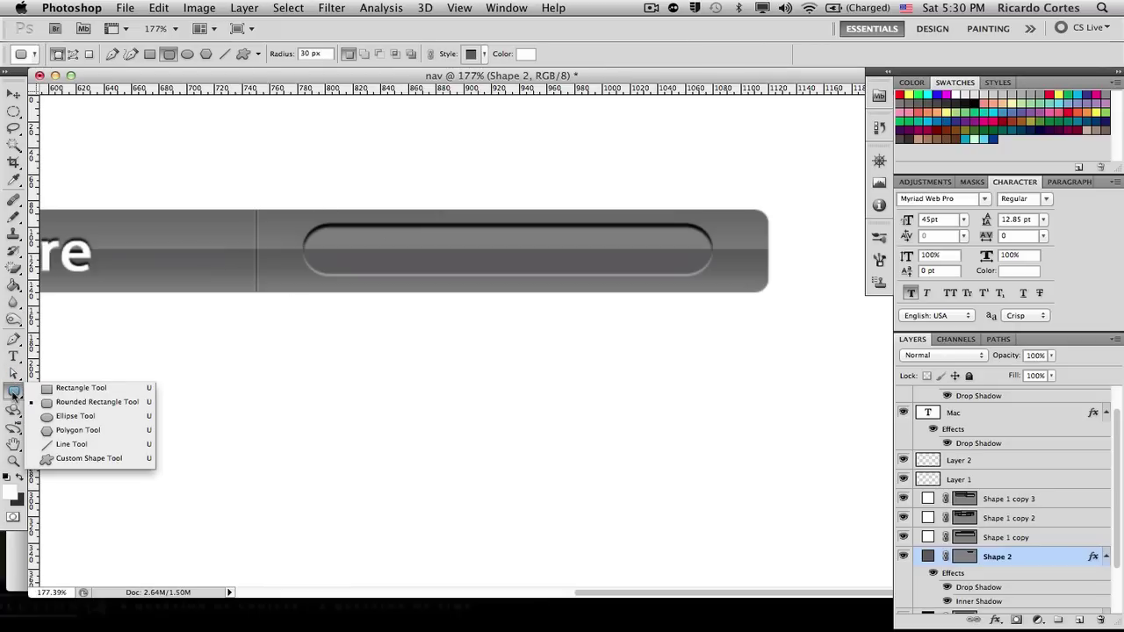
{"action": "left_click", "coordinate": [90, 460]}
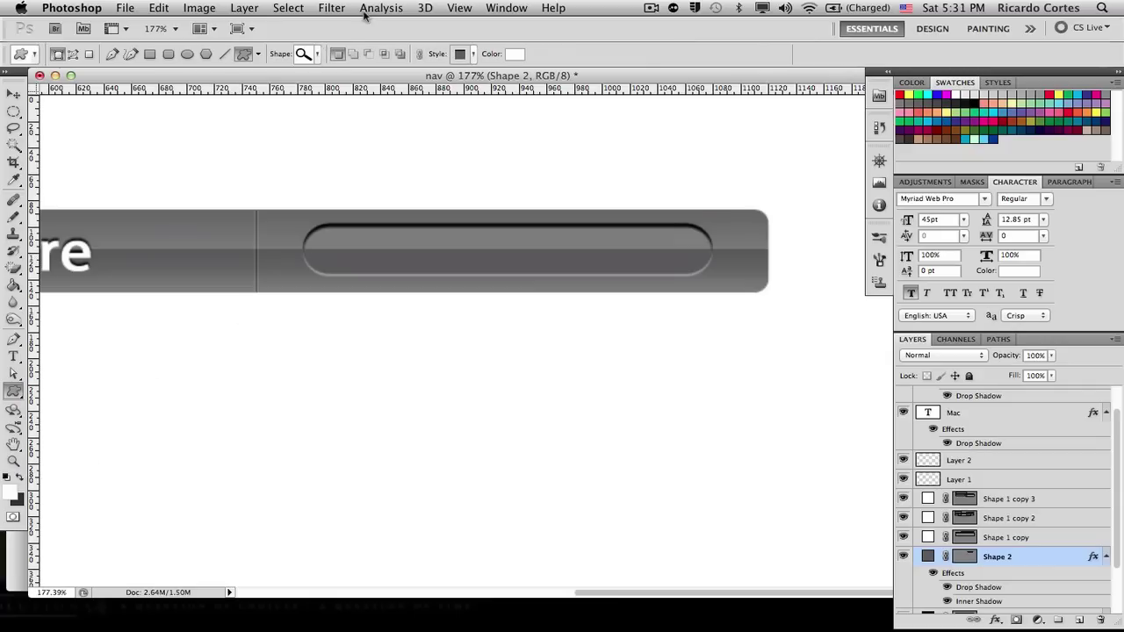
{"action": "right_click", "coordinate": [272, 247]}
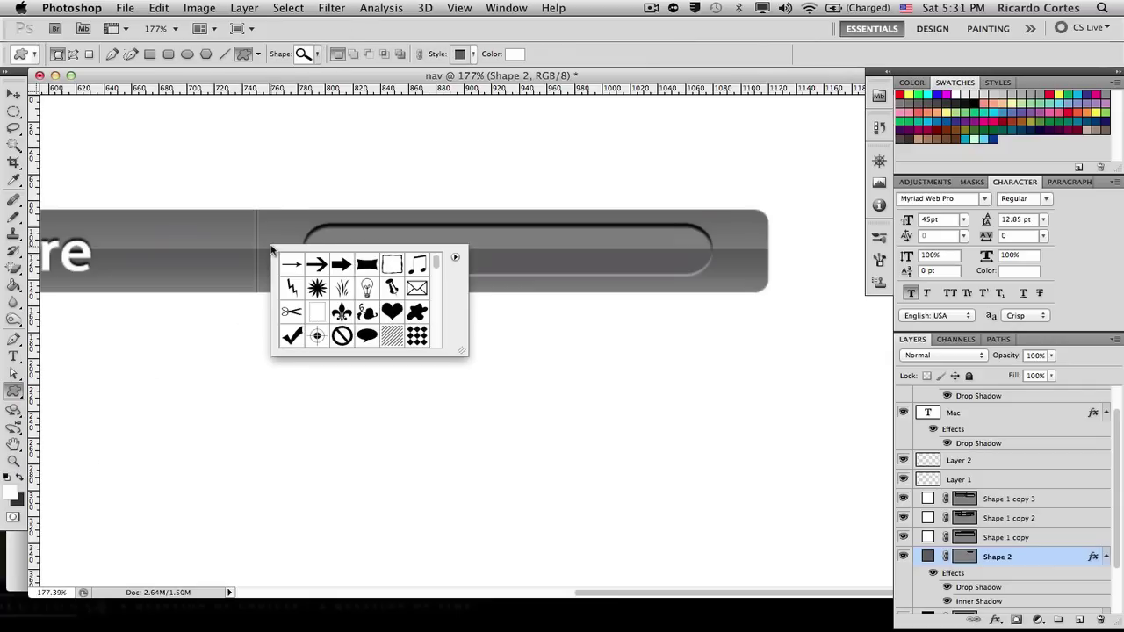
{"action": "left_click_drag", "start_coordinate": [435, 261], "coordinate": [435, 288]}
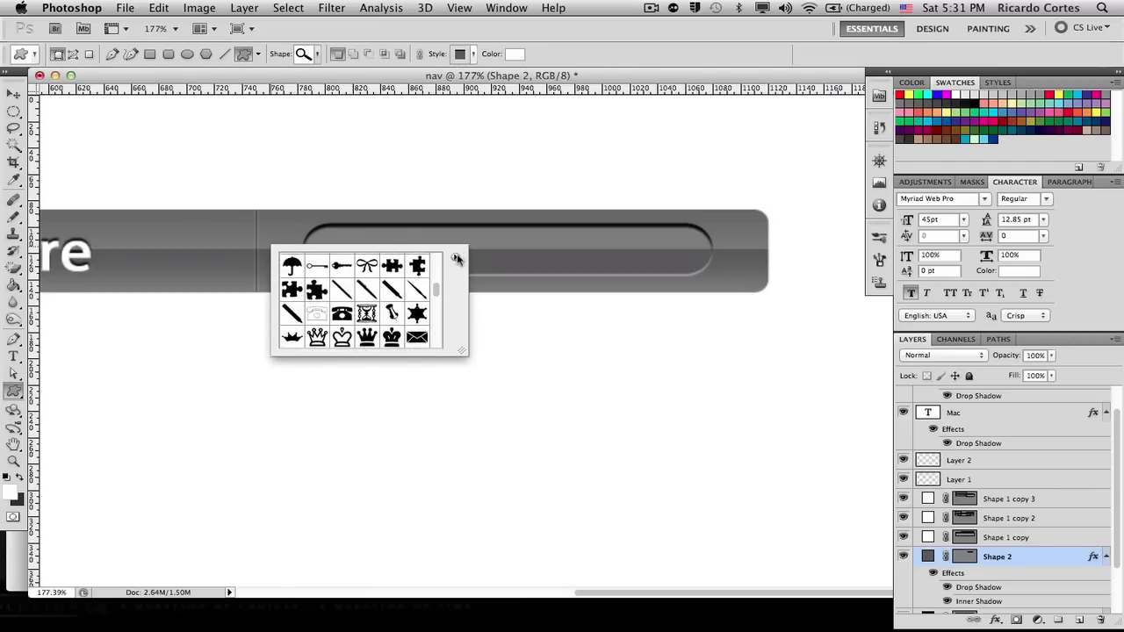
{"action": "left_click", "coordinate": [455, 258]}
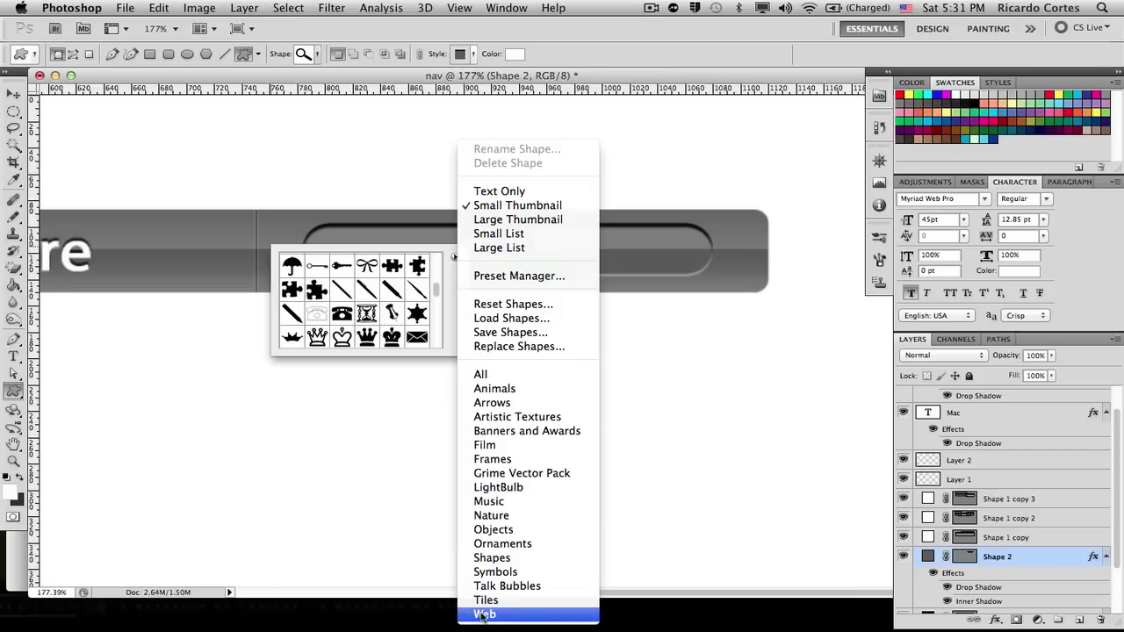
{"action": "left_click", "coordinate": [321, 303]}
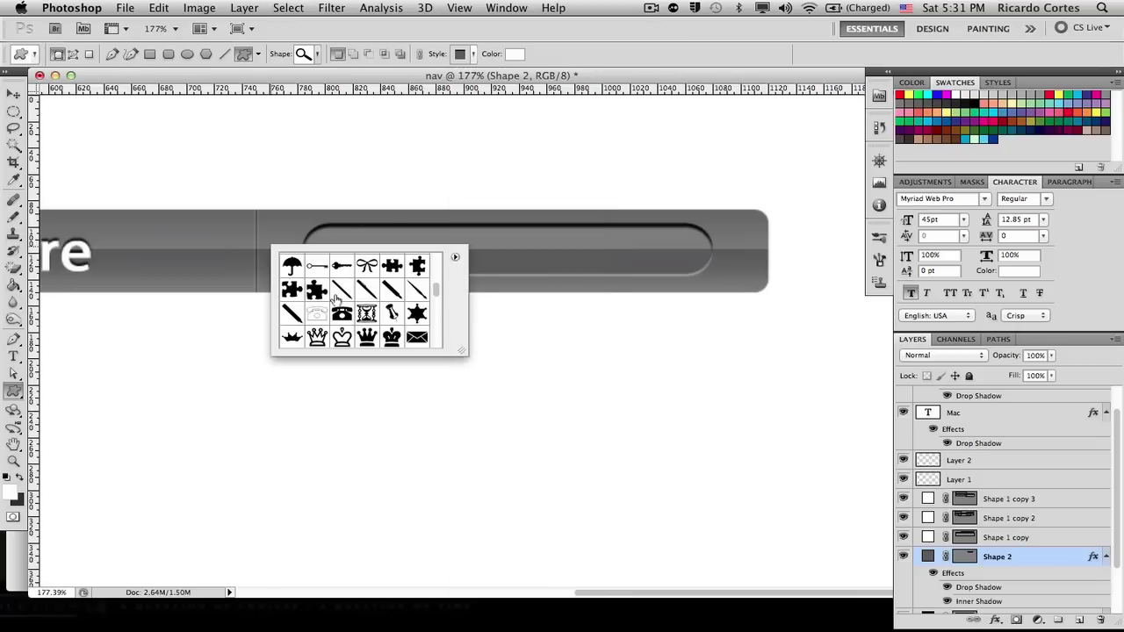
{"action": "left_click", "coordinate": [453, 256]}
{"action": "left_click", "coordinate": [527, 613]}
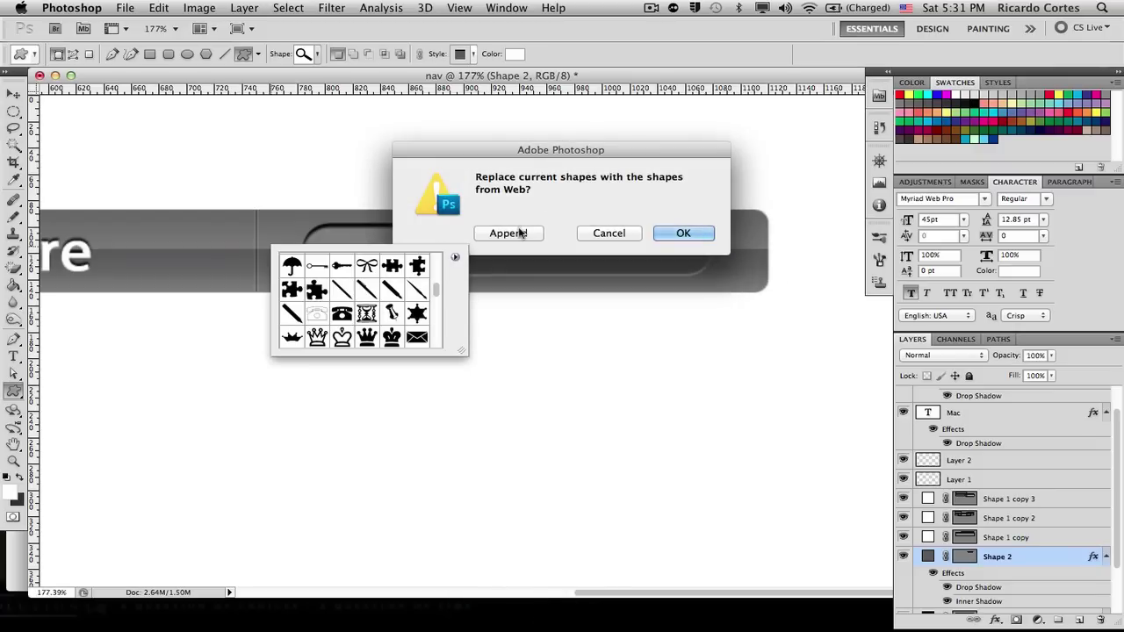
{"action": "left_click", "coordinate": [513, 234]}
Choose the magnifying glass custom shape from the Web set and draw it inside the left end of the search field.
{"action": "scroll", "coordinate": [393, 293], "scroll_direction": "down", "scroll_amount": 5}
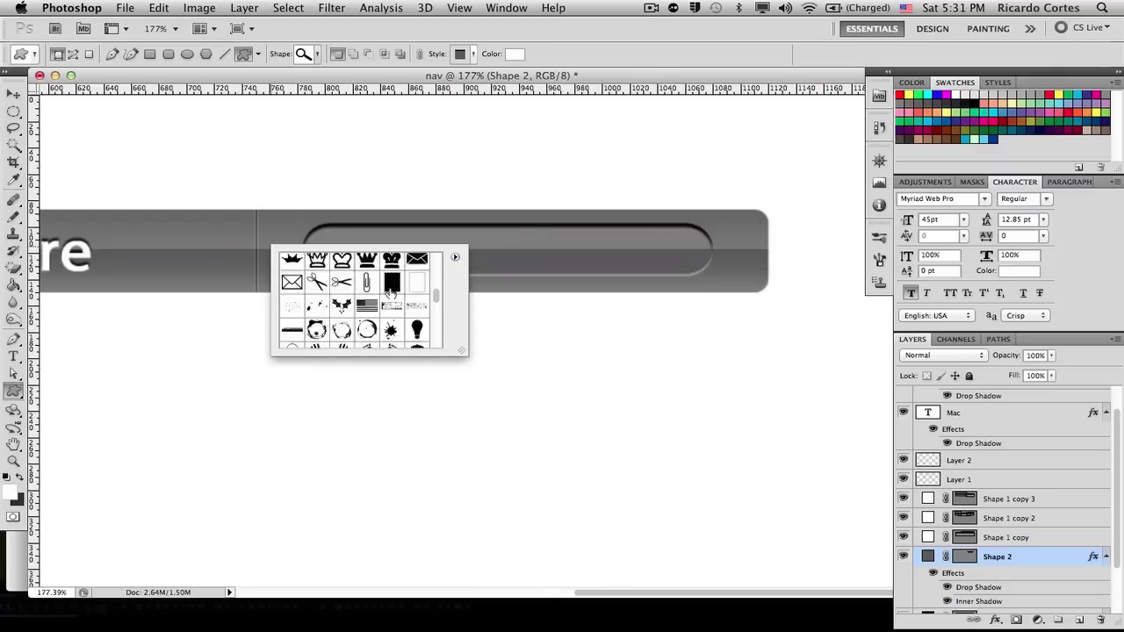
{"action": "scroll", "coordinate": [392, 290], "scroll_direction": "down", "scroll_amount": 2}
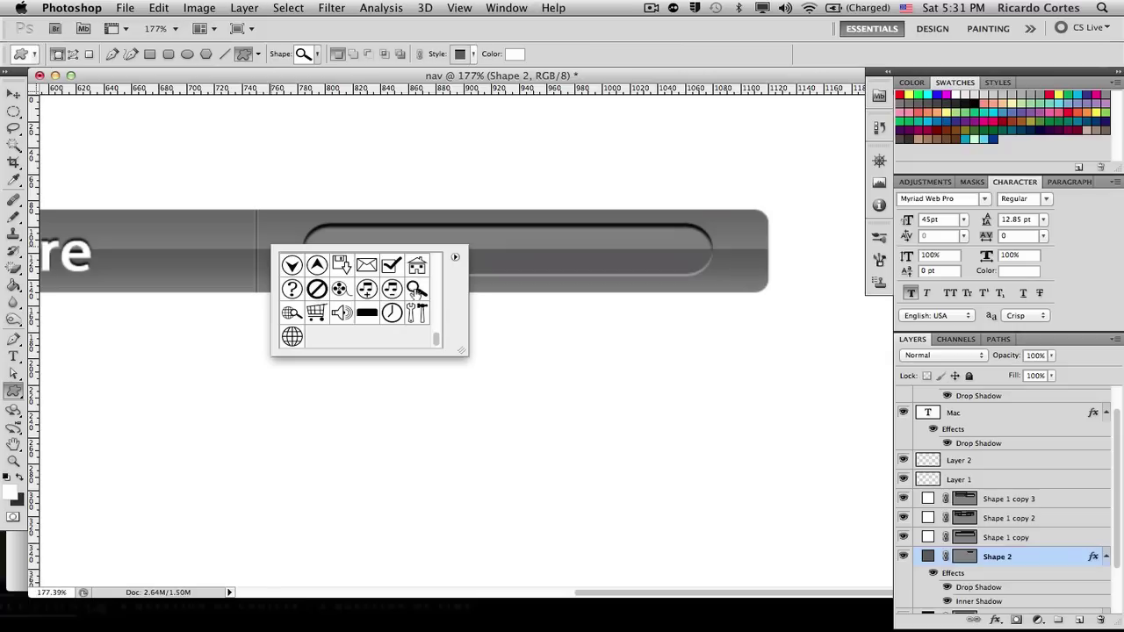
{"action": "left_click", "coordinate": [416, 288]}
{"action": "left_click", "coordinate": [615, 54]}
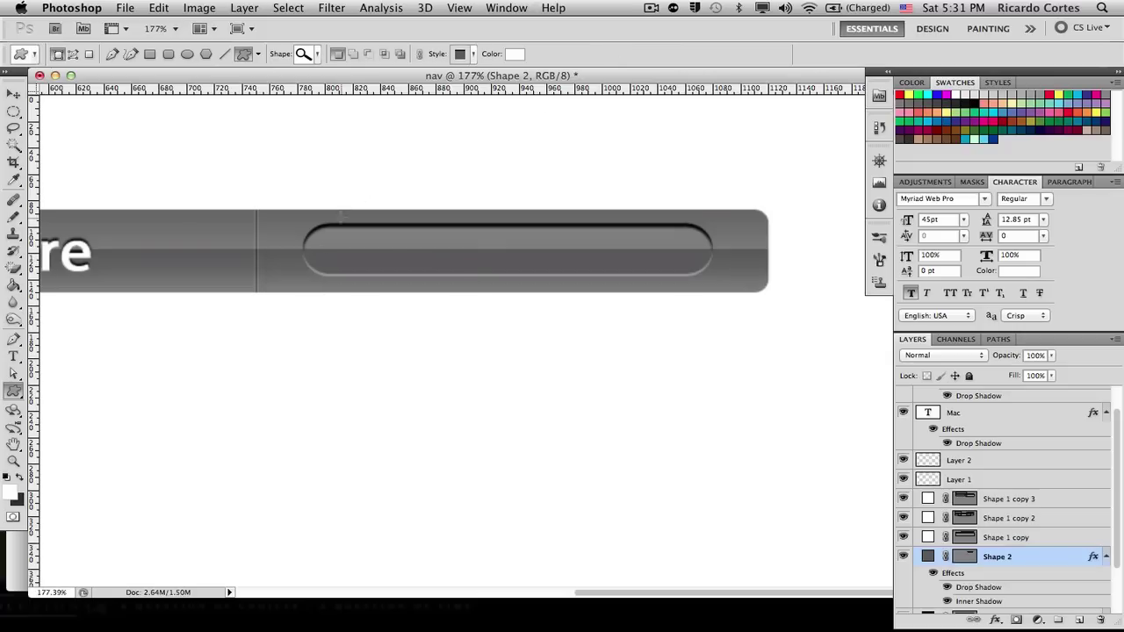
{"action": "left_click_drag", "start_coordinate": [406, 297], "coordinate": [376, 267]}
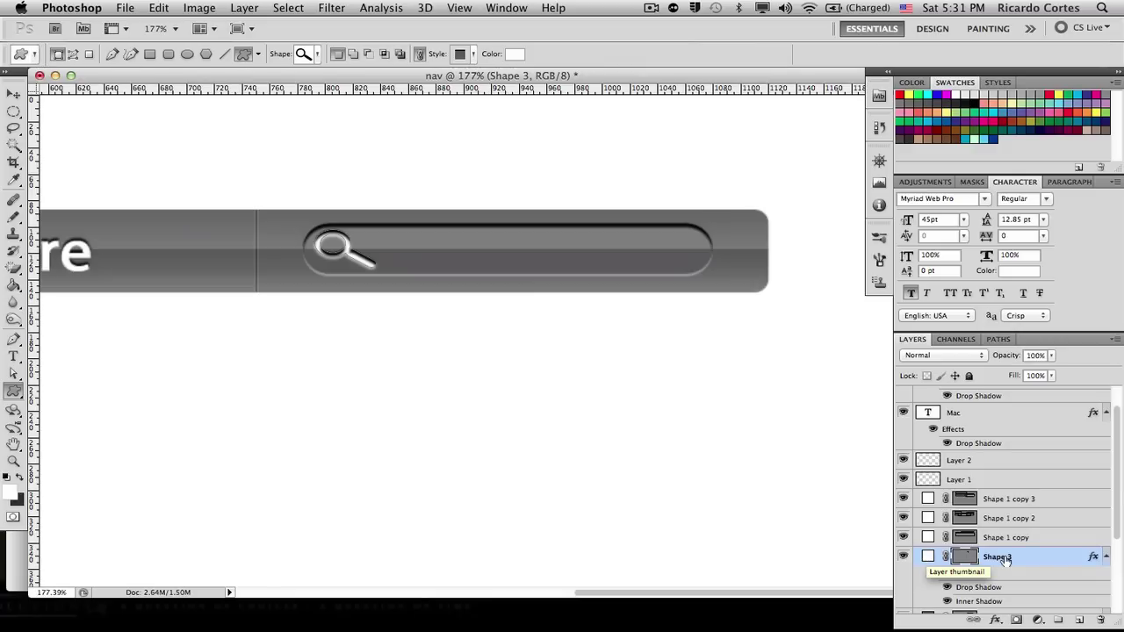
Clear the layer style from the magnifying glass layer, Shape 3, and view the whole navigation bar.
{"action": "left_click", "coordinate": [243, 8]}
{"action": "mouse_move", "coordinate": [264, 97]}
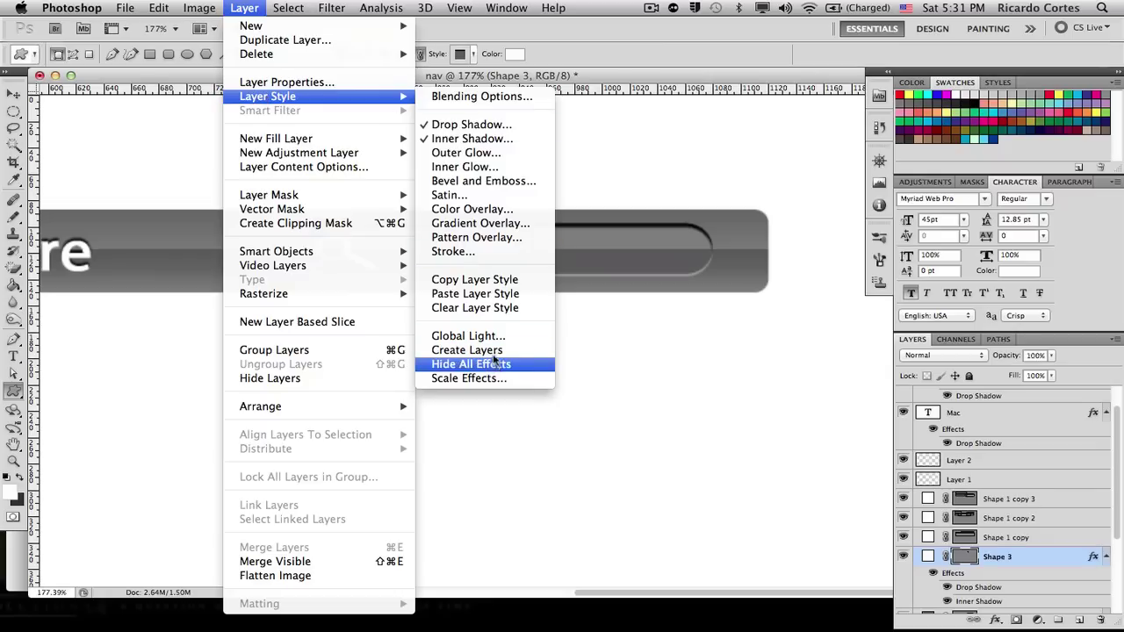
{"action": "left_click", "coordinate": [494, 307]}
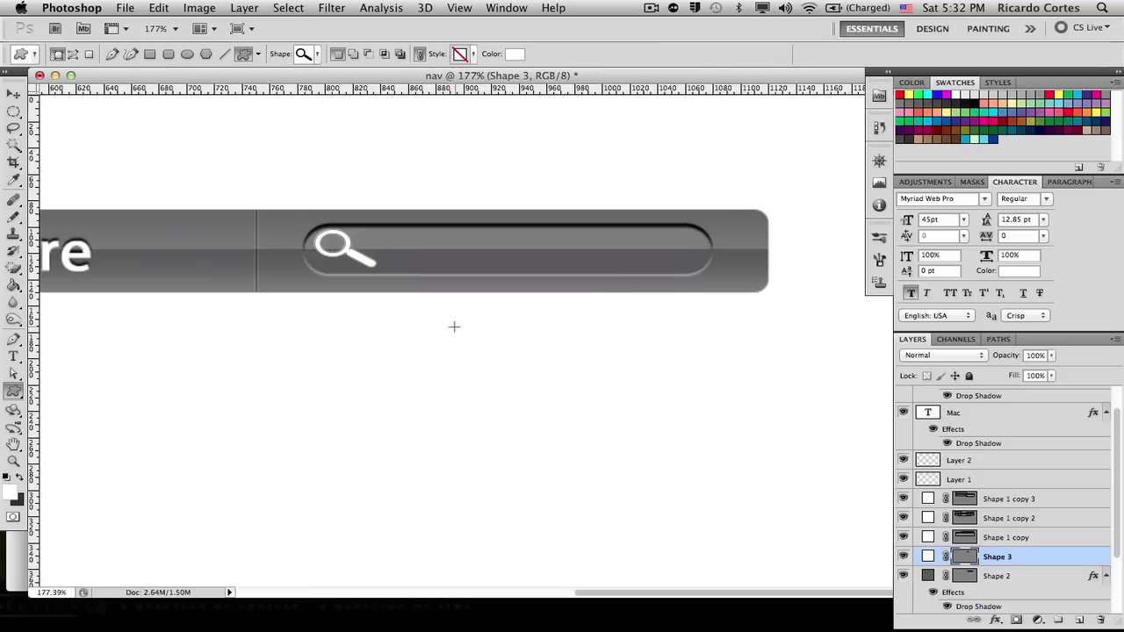
{"action": "scroll", "coordinate": [453, 332], "scroll_direction": "down", "scroll_amount": 5}
{"action": "scroll", "coordinate": [453, 336], "scroll_direction": "down", "scroll_amount": 2}
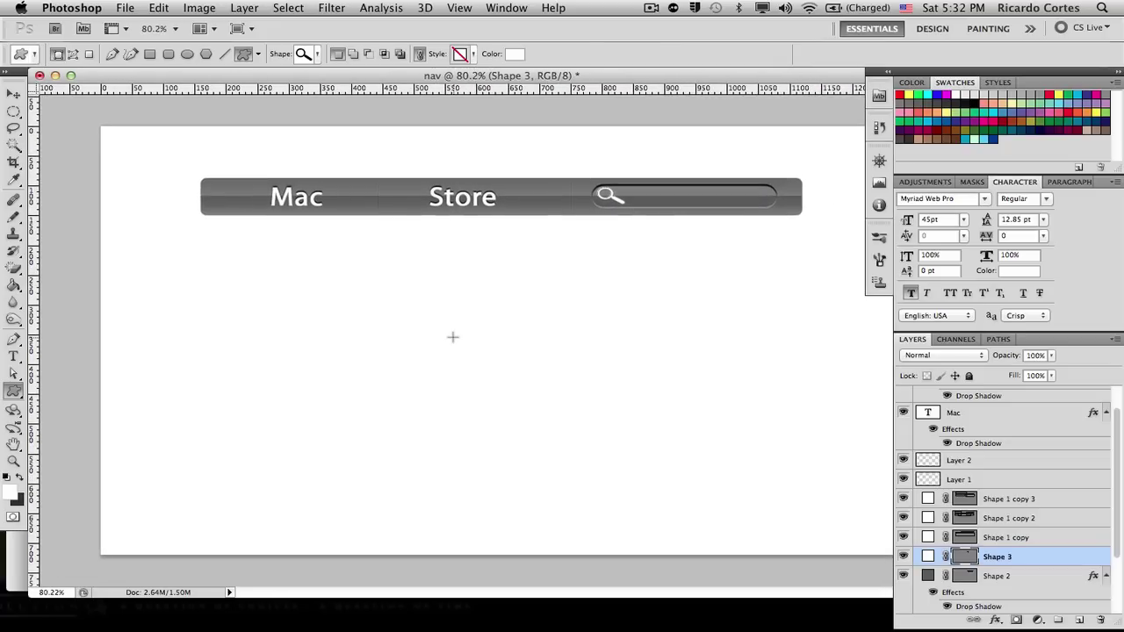
{"action": "scroll", "coordinate": [453, 336], "scroll_direction": "down", "scroll_amount": 2}
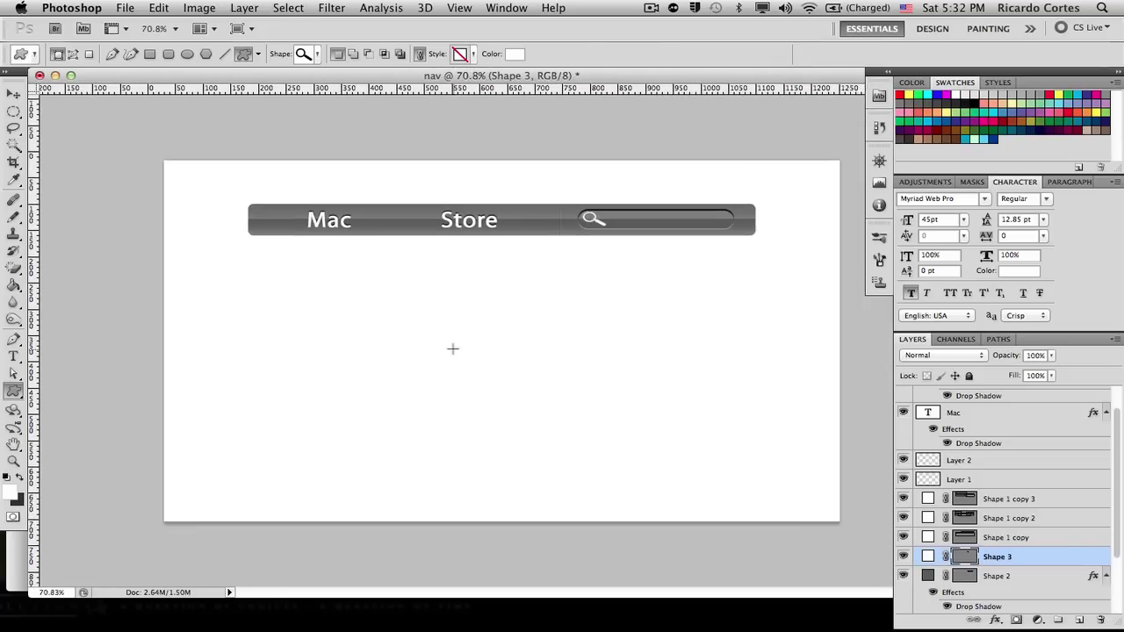